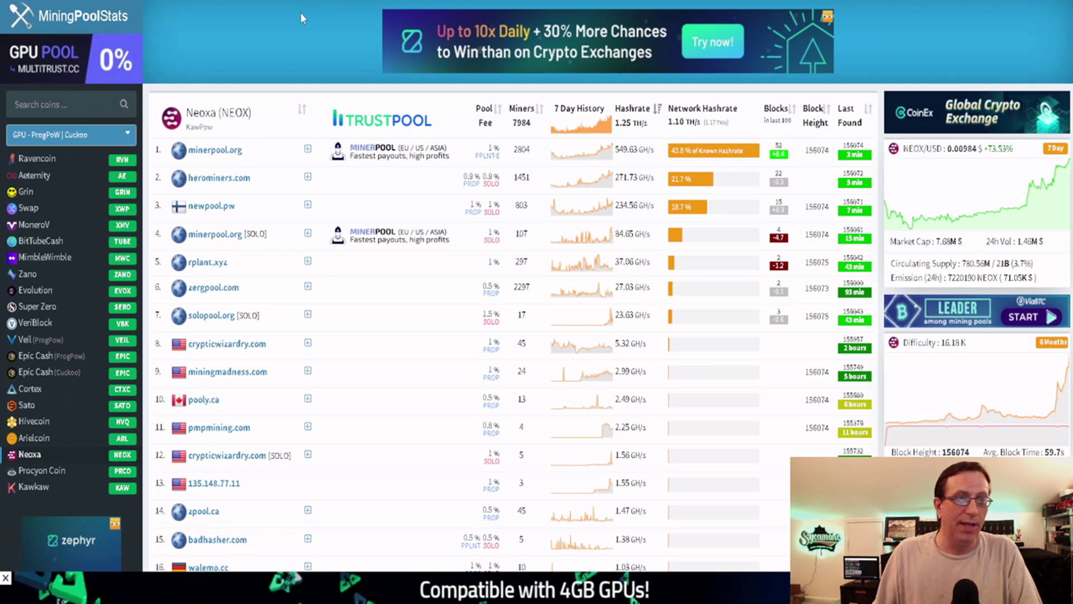
Switch to the WhatToMine GPU profitability calculator
key("ctrl+Tab")
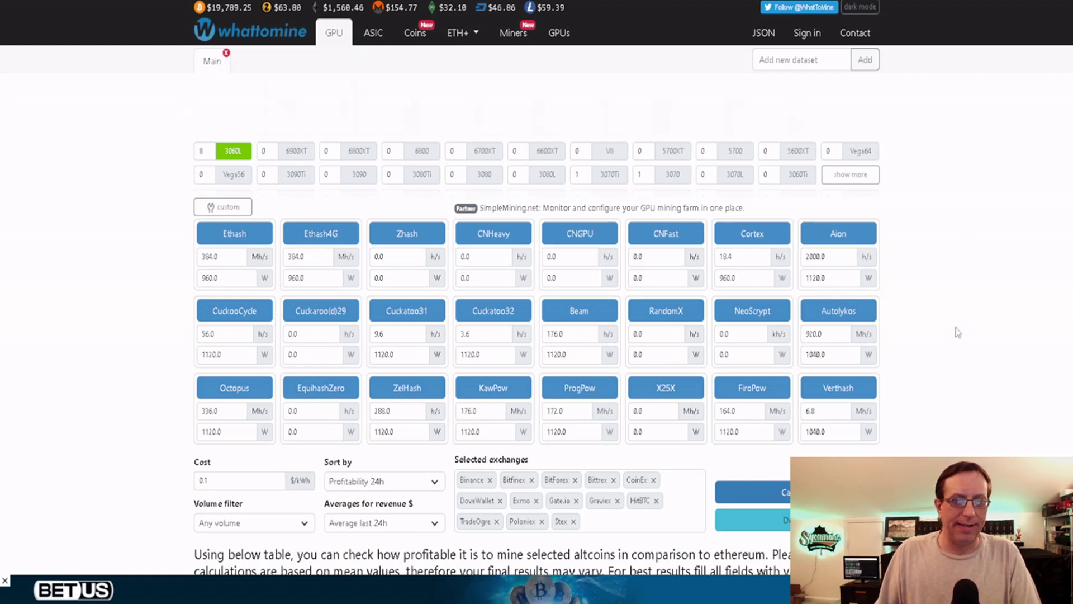
Scroll down to WhatToMine's profitability table for eight RTX 3060 LHR cards
scroll(945, 355, "down", 8)
scroll(942, 343, "down", 2)
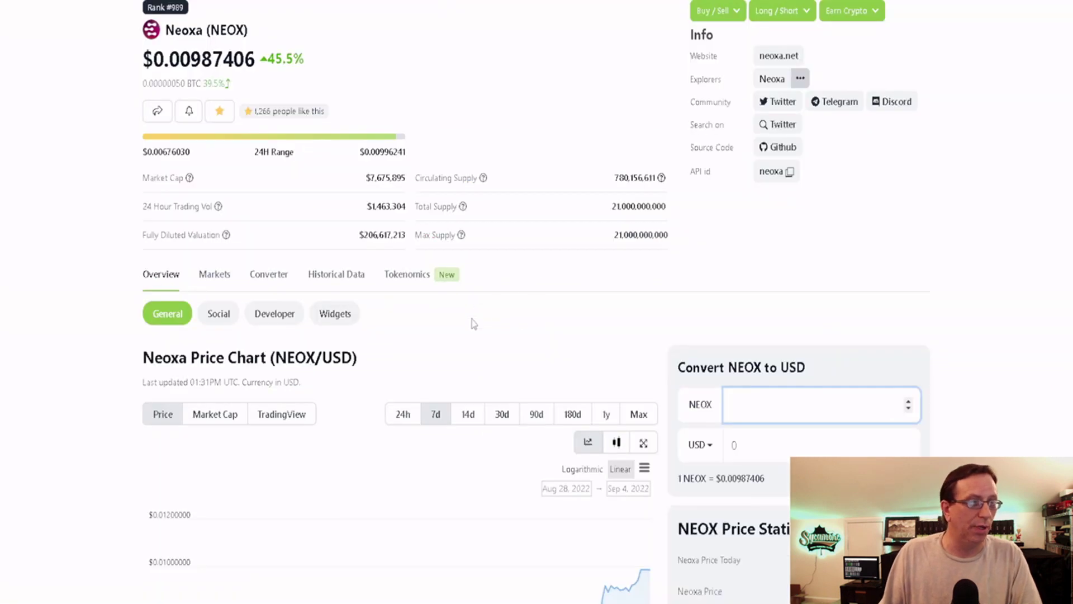
Scroll through CoinGecko's 7-day Neoxa price chart and NEOX Price Statistics
scroll(474, 325, "down", 8)
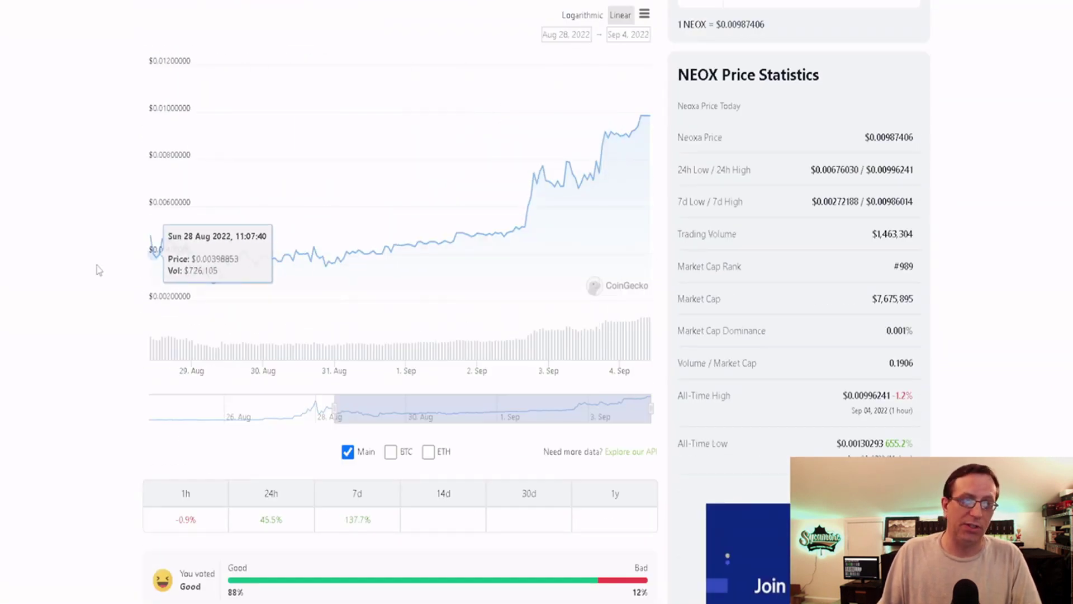
scroll(77, 272, "up", 9)
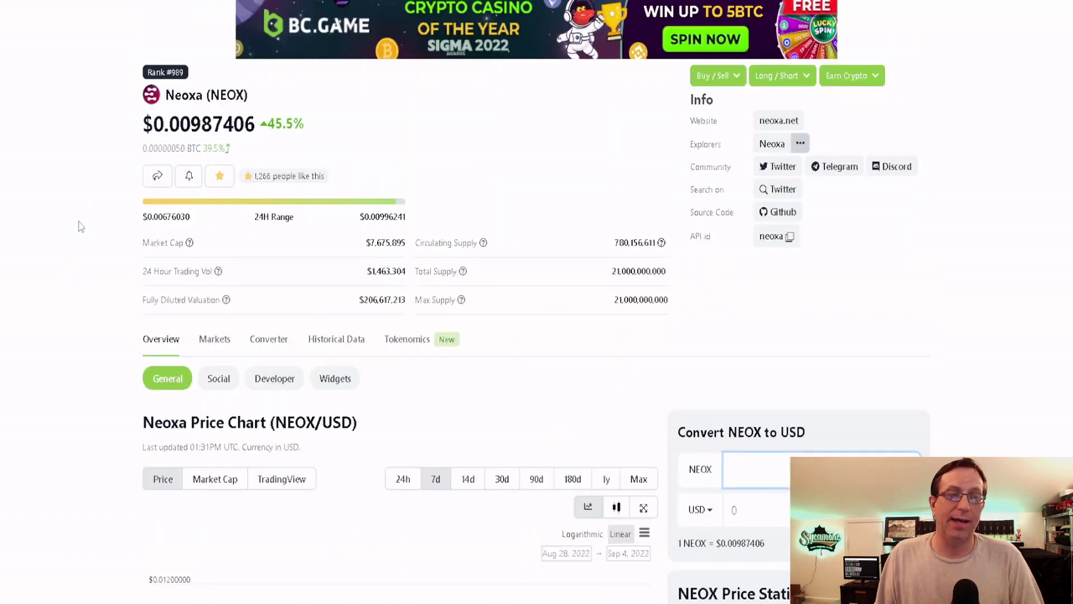
scroll(78, 226, "down", 3)
scroll(78, 226, "down", 3)
scroll(79, 225, "up", 6)
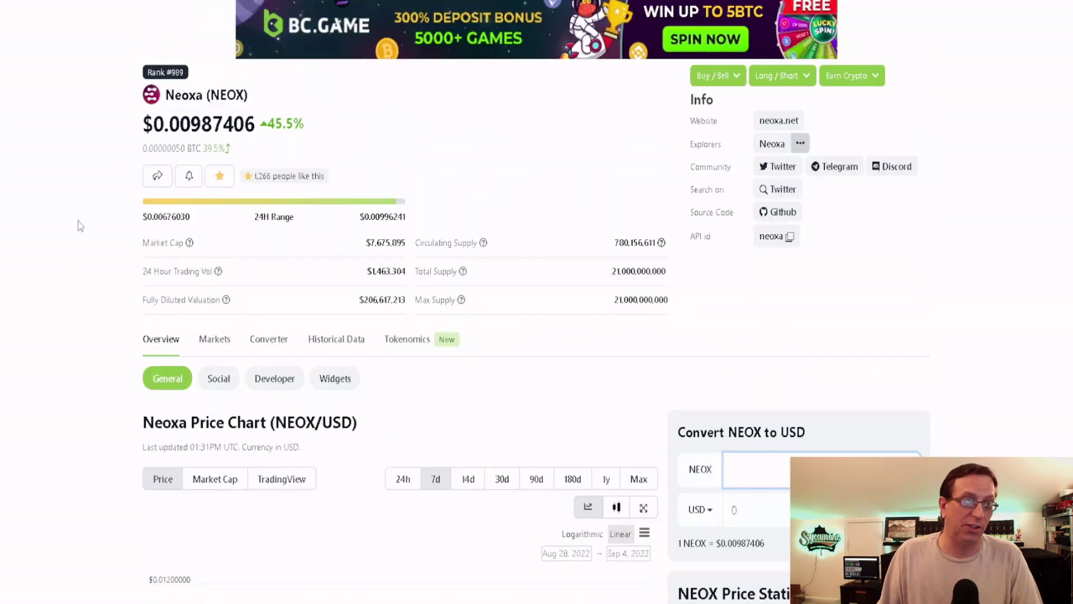
scroll(79, 225, "down", 9)
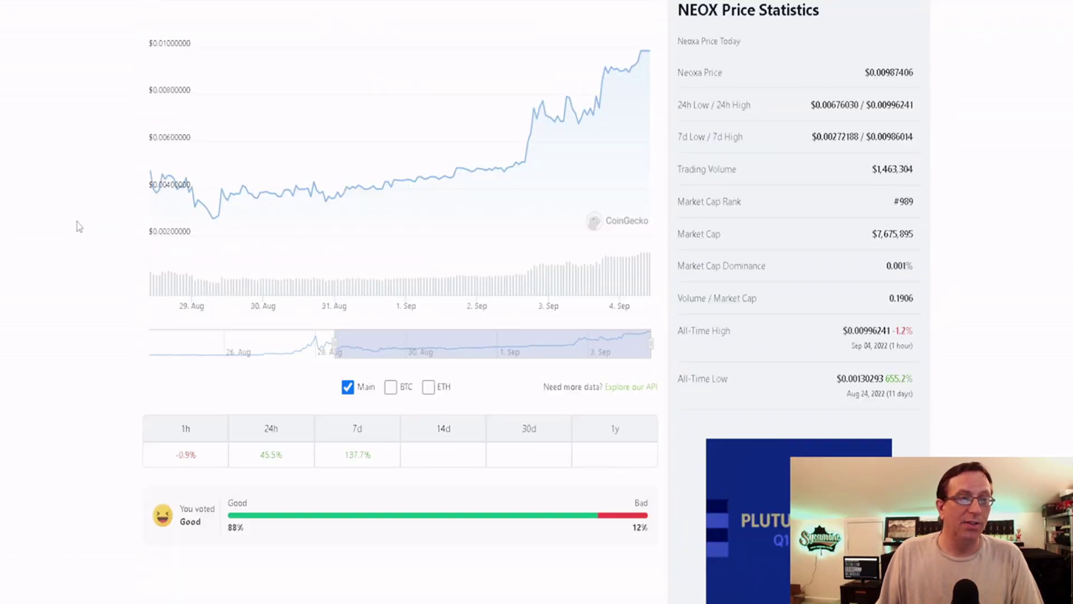
mouse_move(213, 254)
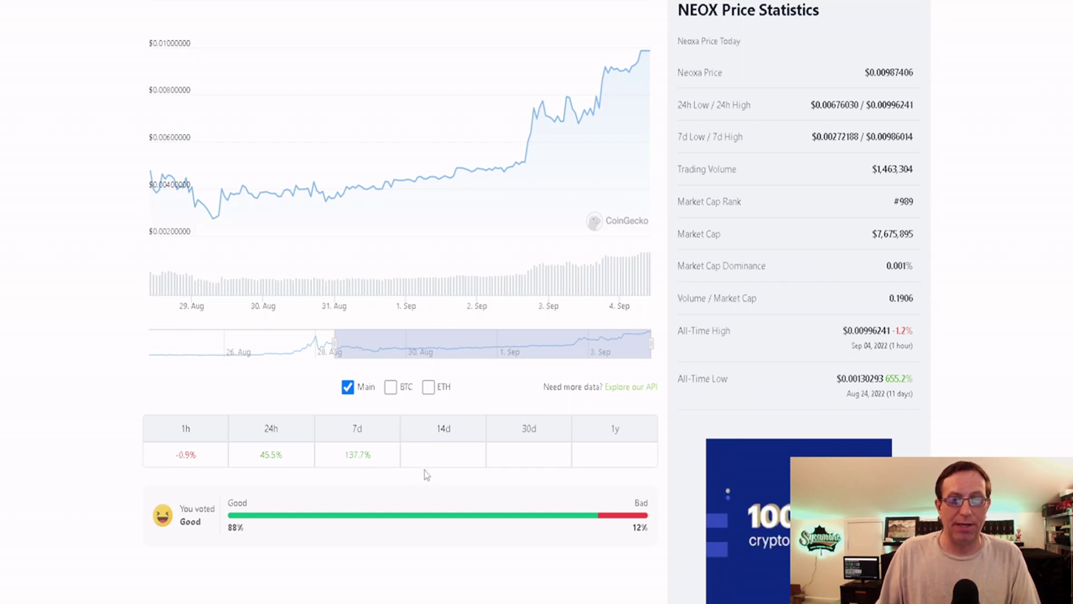
scroll(107, 311, "up", 6)
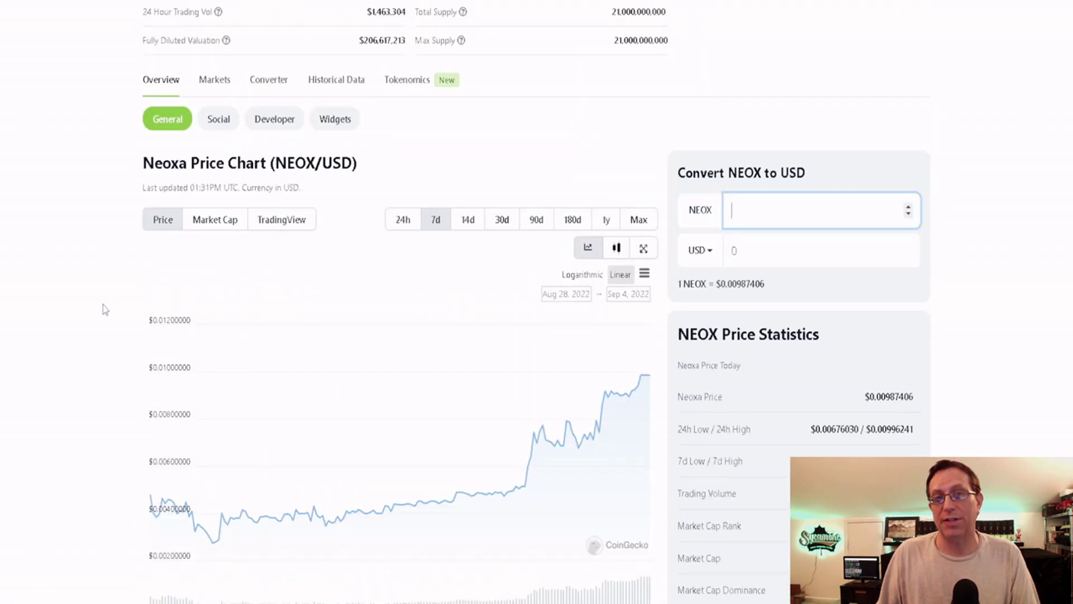
scroll(70, 314, "up", 2)
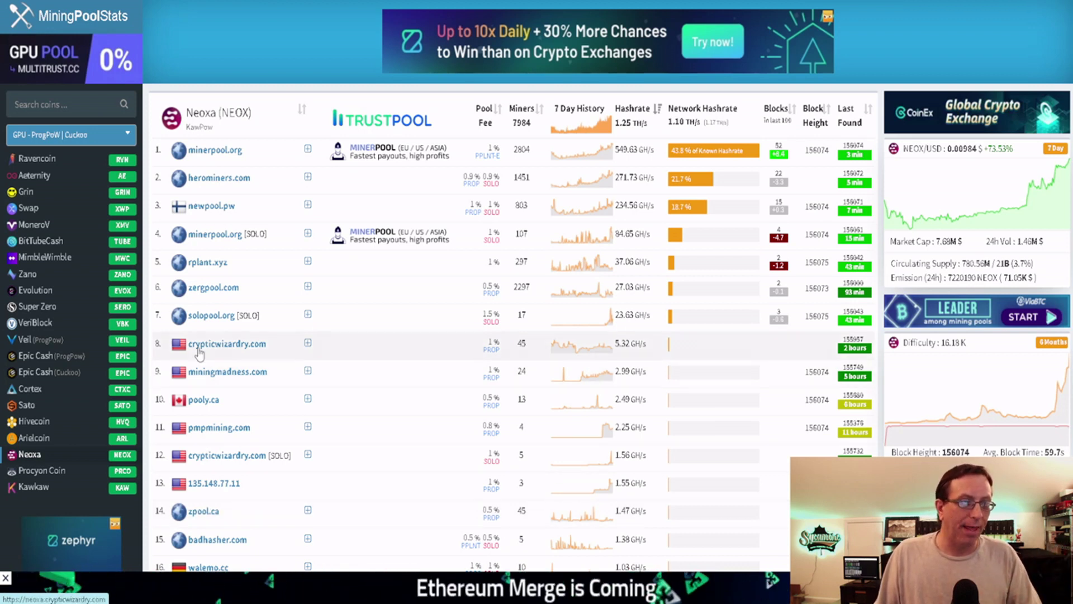
Open the zergpool.com website from the Neoxa pool table
left_click(219, 284)
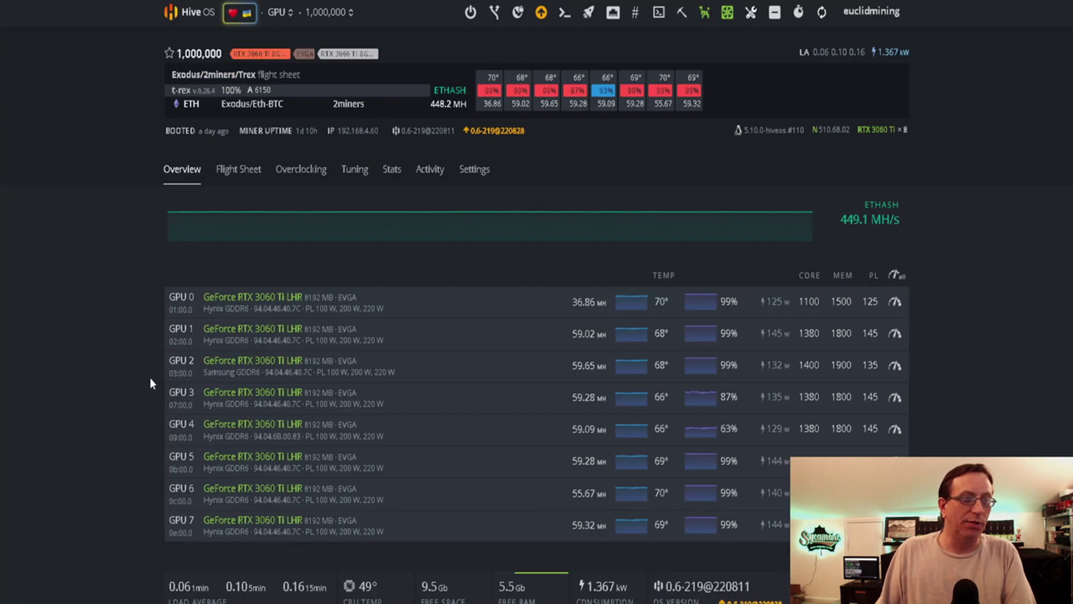
View the farm's Workers list and open the rtx3060 eth worker's overview
left_click(201, 16)
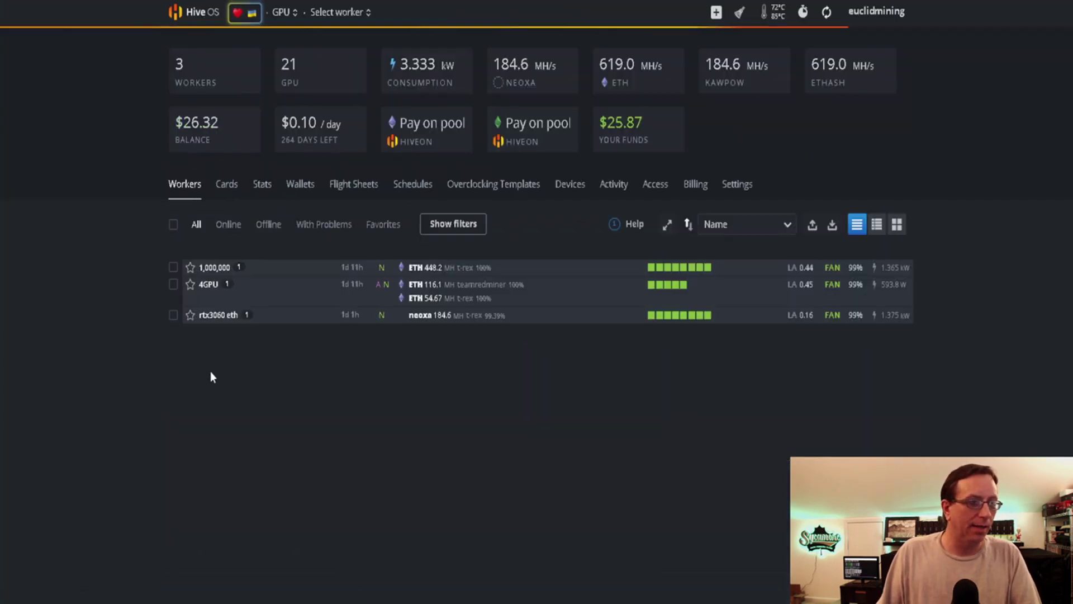
left_click(216, 315)
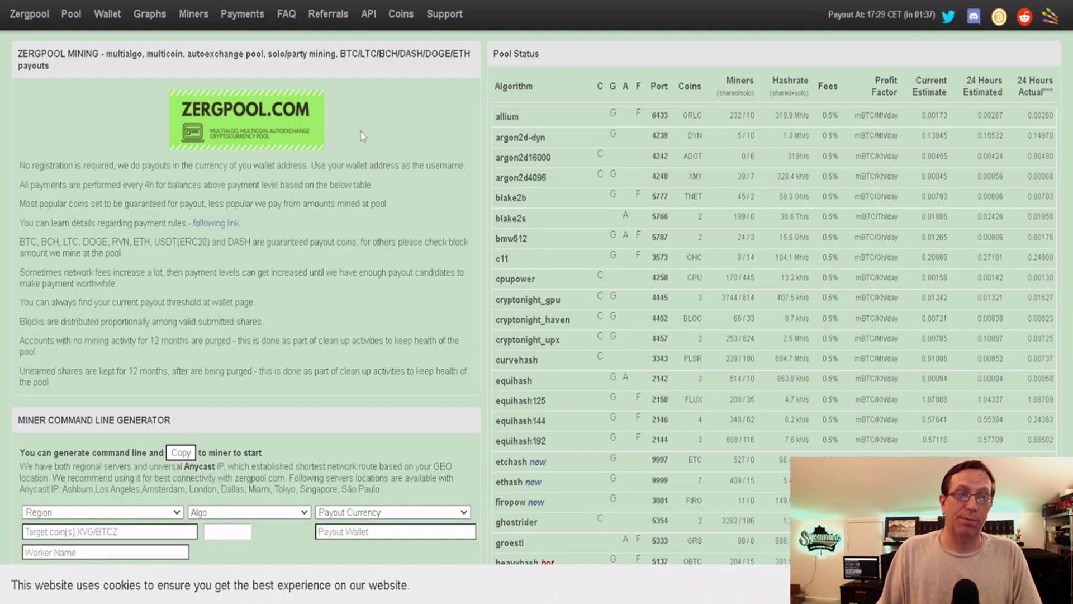
Scroll the Zergpool homepage down to the Miner Command Line Generator
scroll(380, 166, "down", 3)
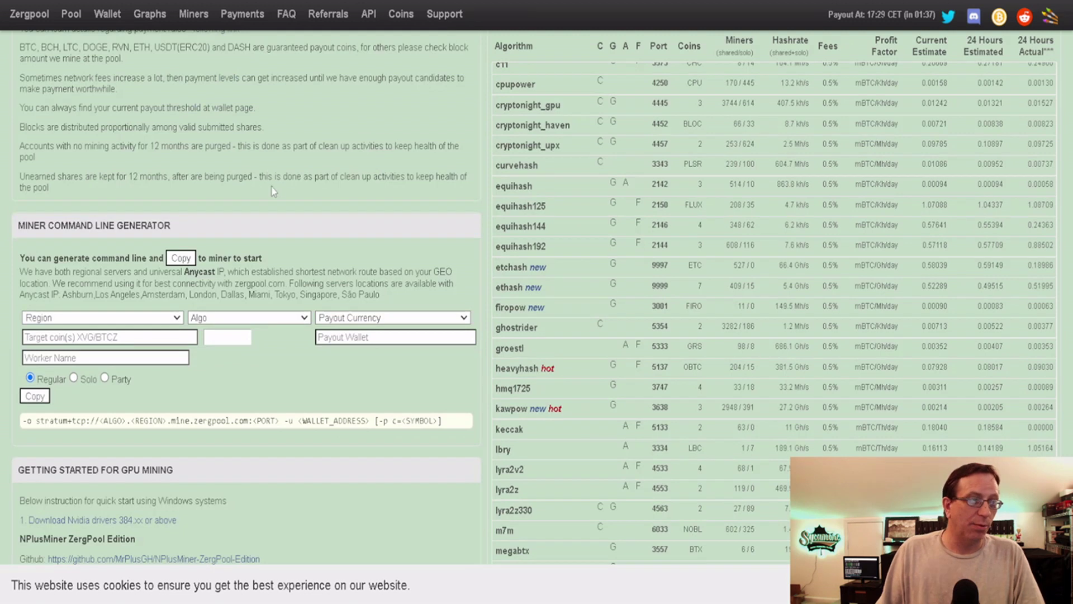
scroll(272, 192, "up", 3)
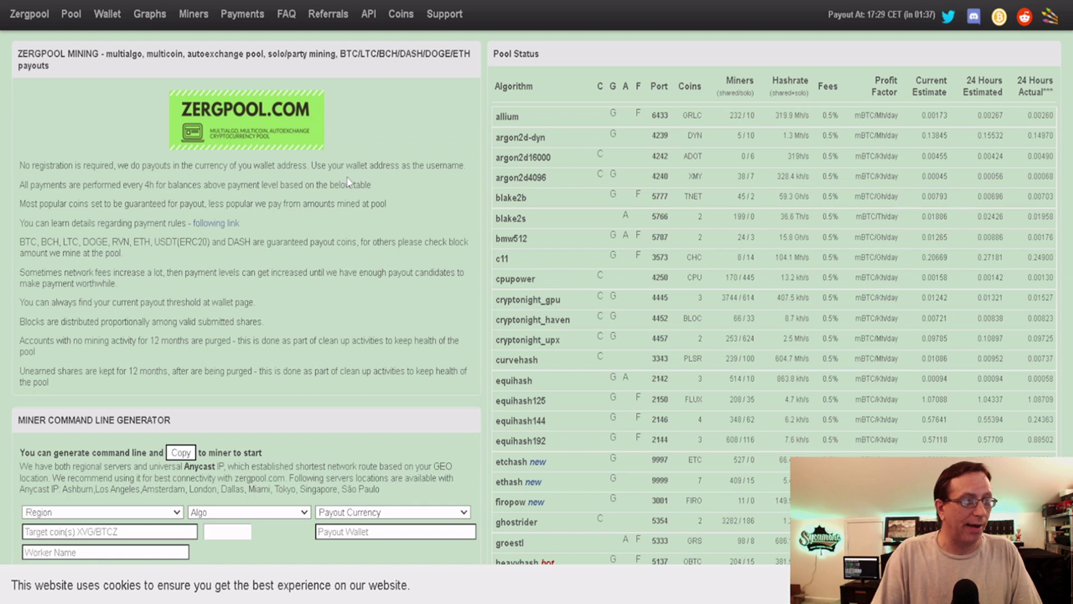
scroll(439, 436, "down", 5)
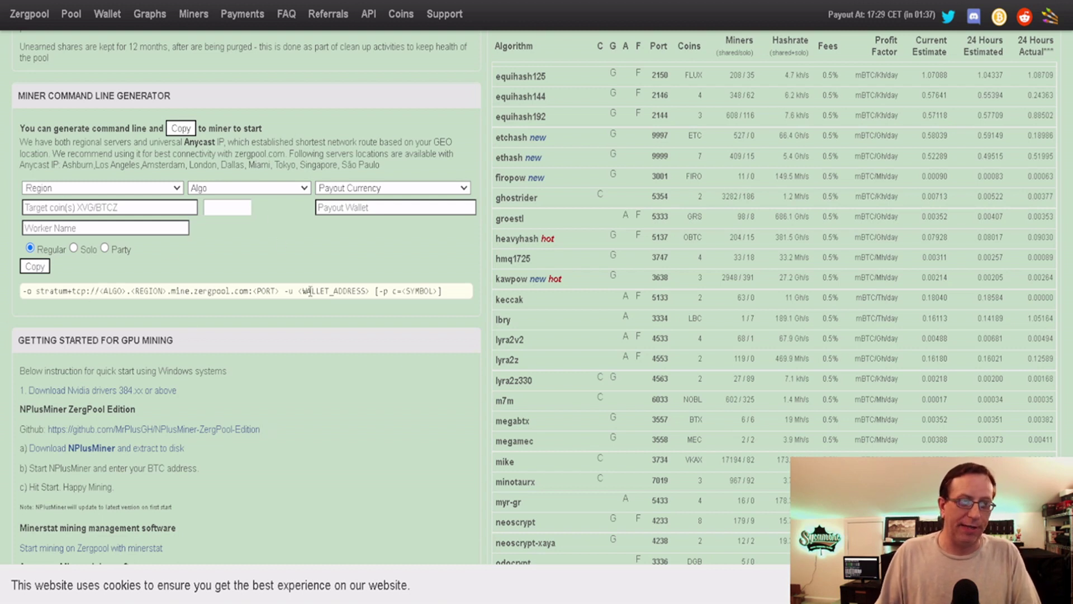
Set the generator's region to North America and algorithm to kawpow
left_click(173, 194)
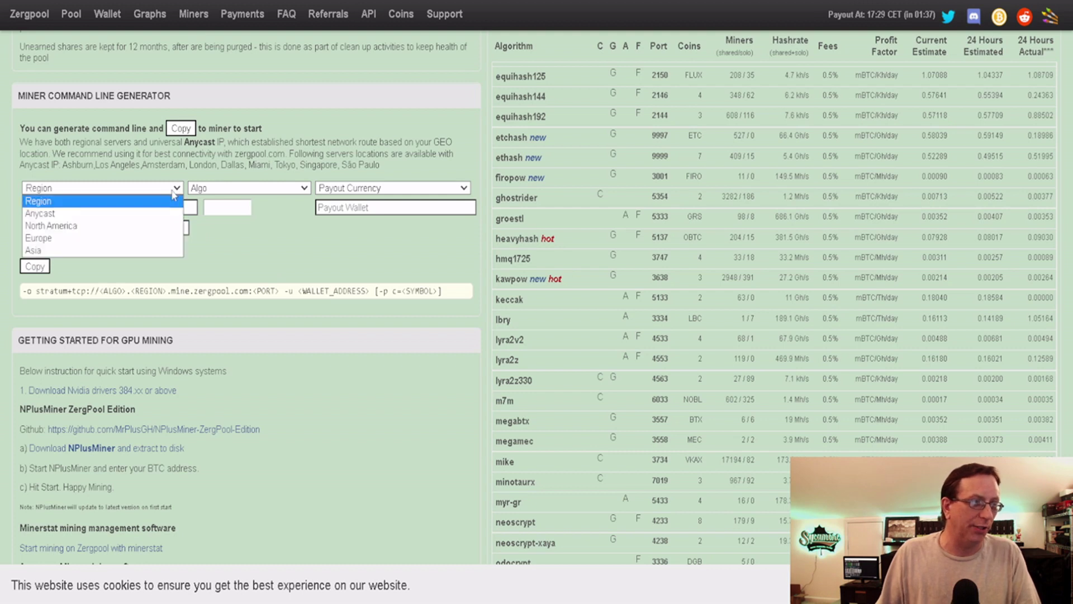
left_click(161, 223)
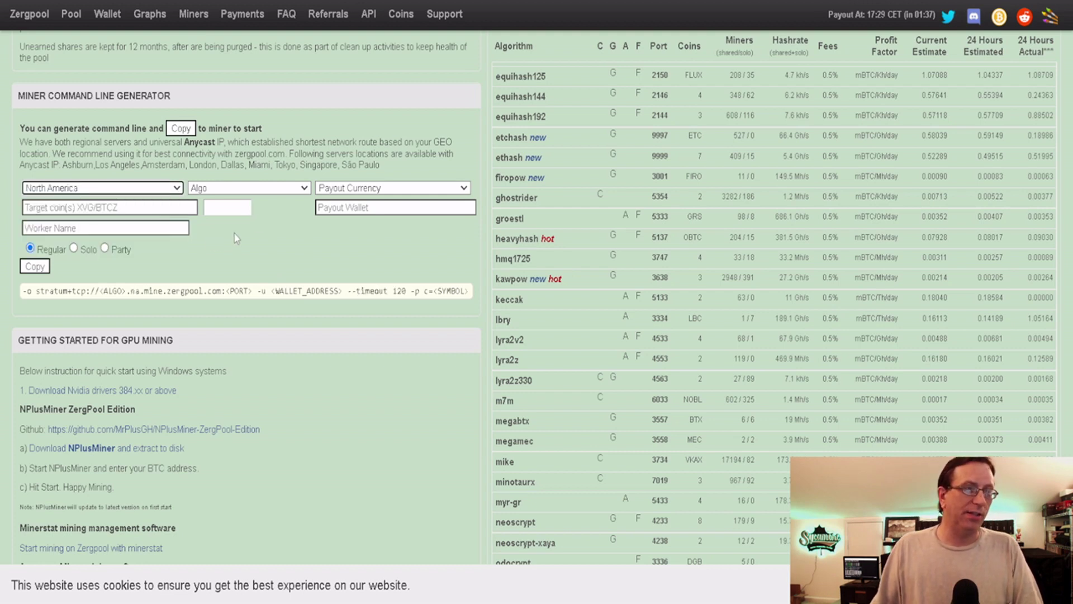
left_click(281, 189)
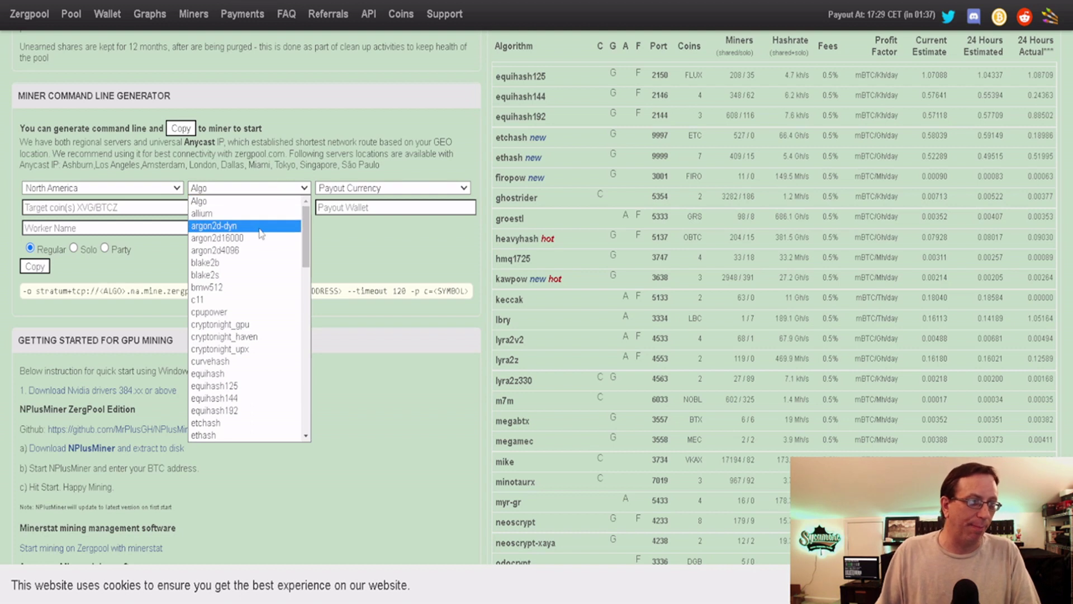
scroll(263, 235, "down", 7)
scroll(266, 236, "down", 8)
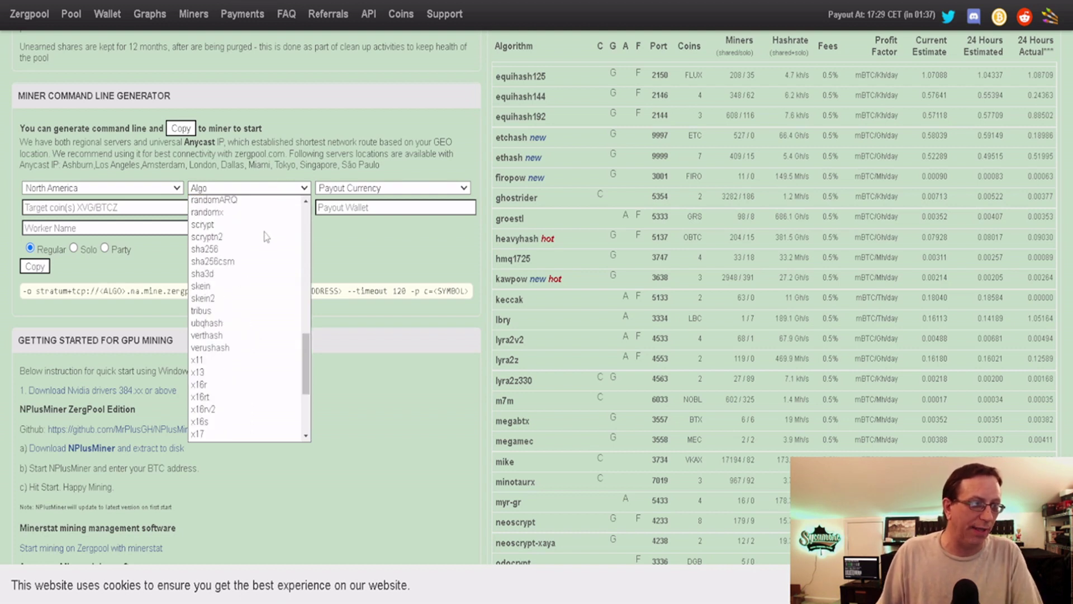
scroll(266, 239, "down", 4)
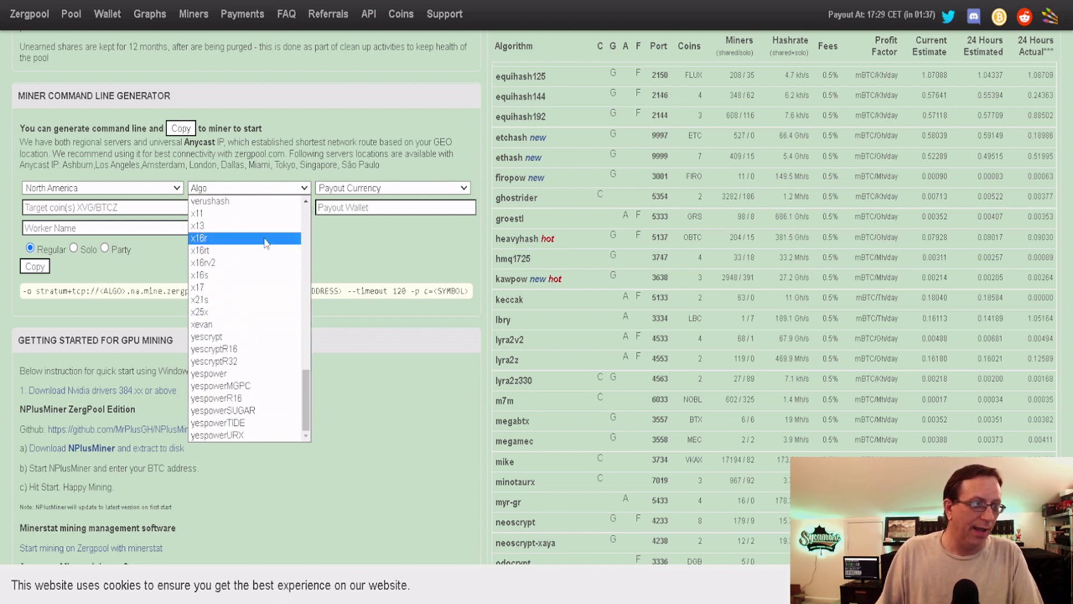
scroll(263, 239, "up", 7)
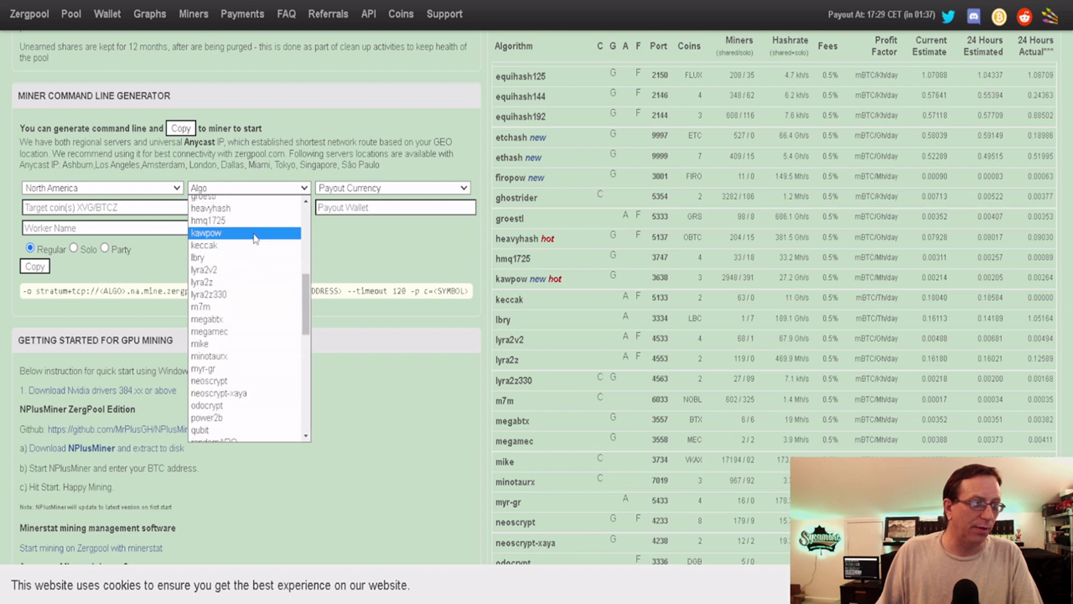
left_click(255, 234)
Choose NEOX as the payout currency, producing port 3638 with c=NEOX
left_click(372, 190)
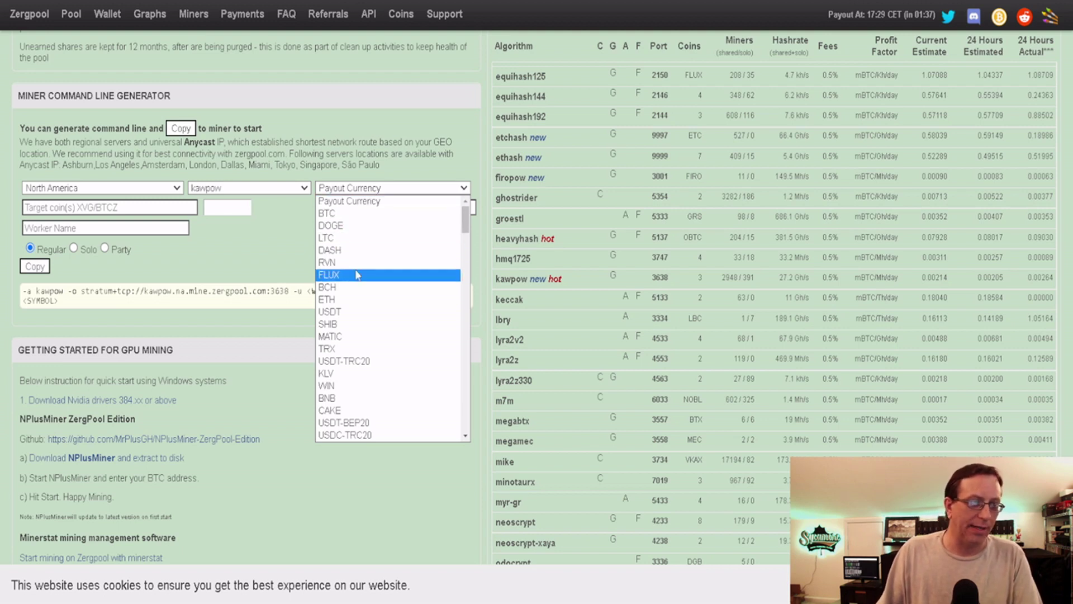
scroll(373, 300, "down", 2)
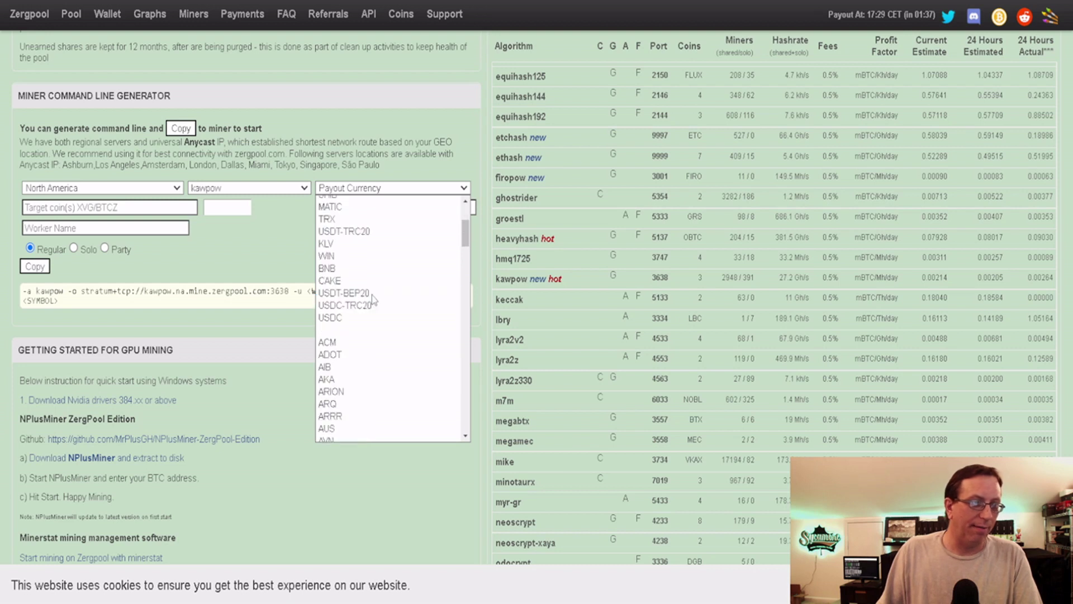
scroll(375, 313, "up", 2)
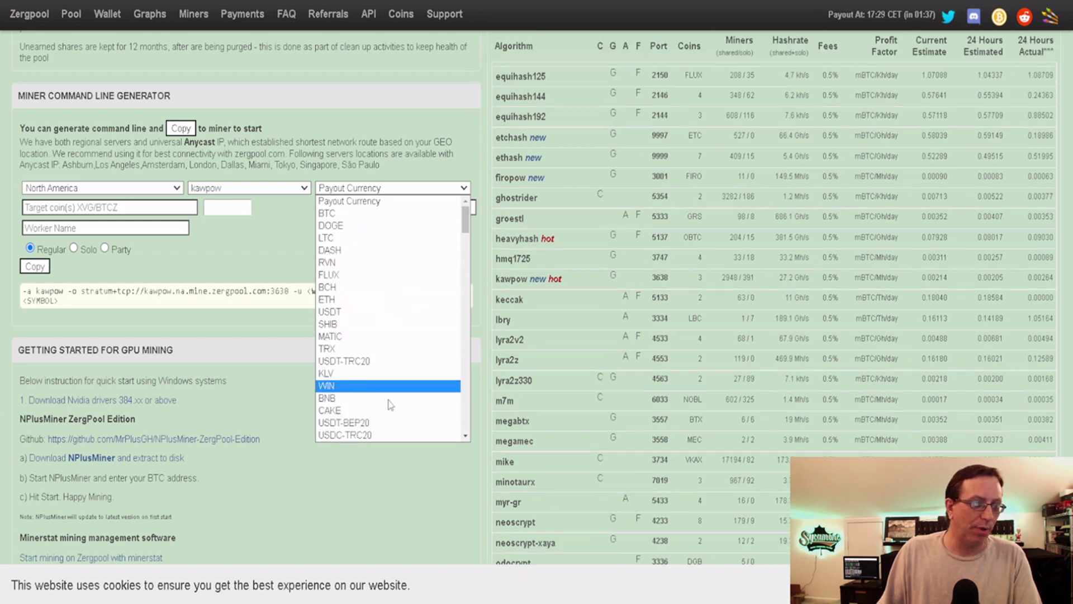
scroll(397, 307, "down", 6)
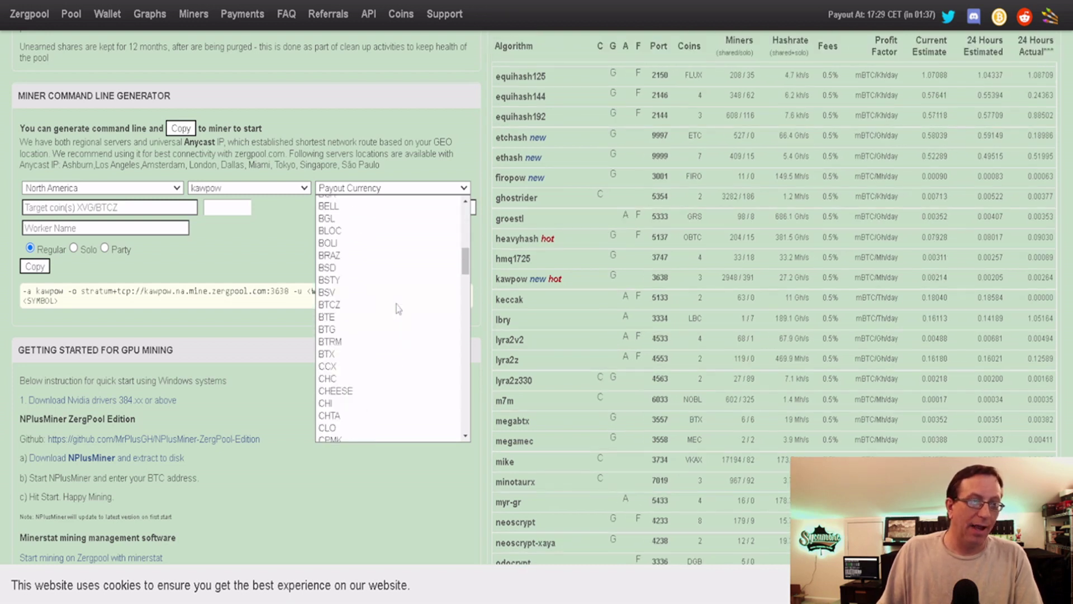
scroll(397, 309, "down", 10)
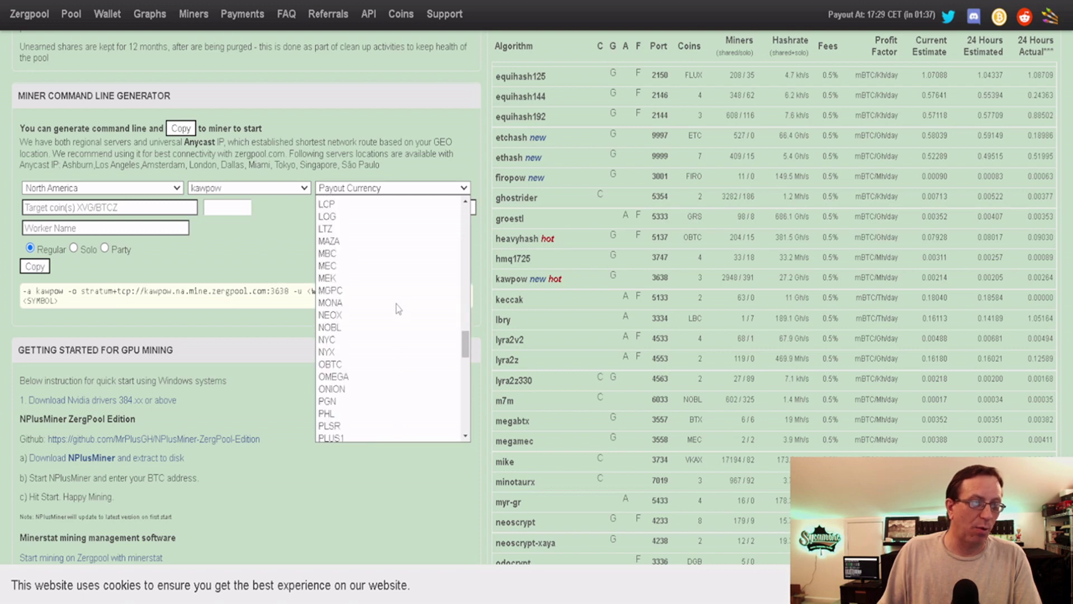
scroll(398, 309, "down", 7)
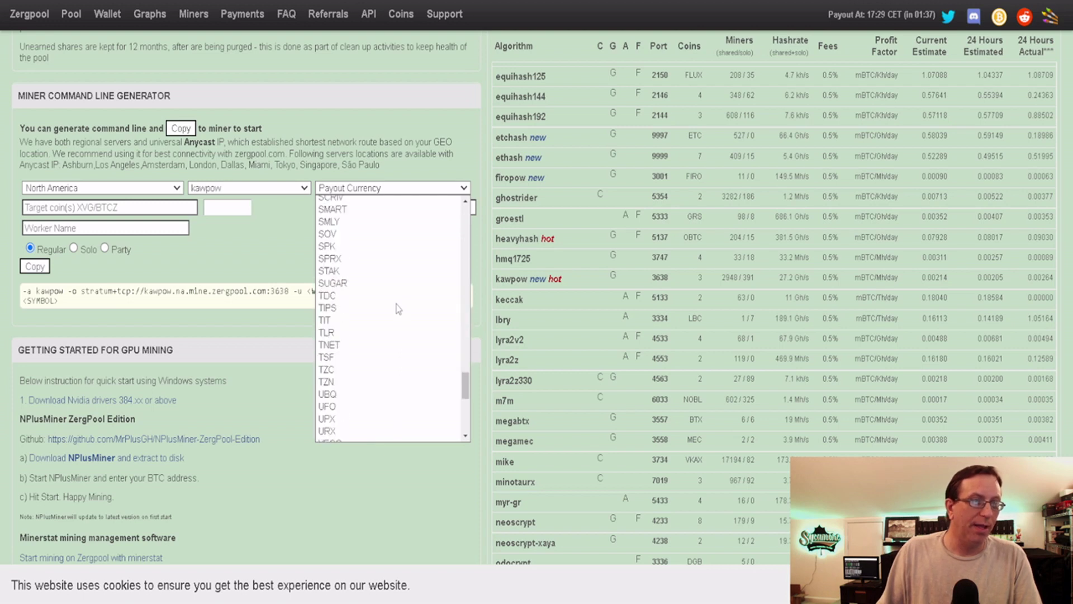
scroll(397, 309, "up", 20)
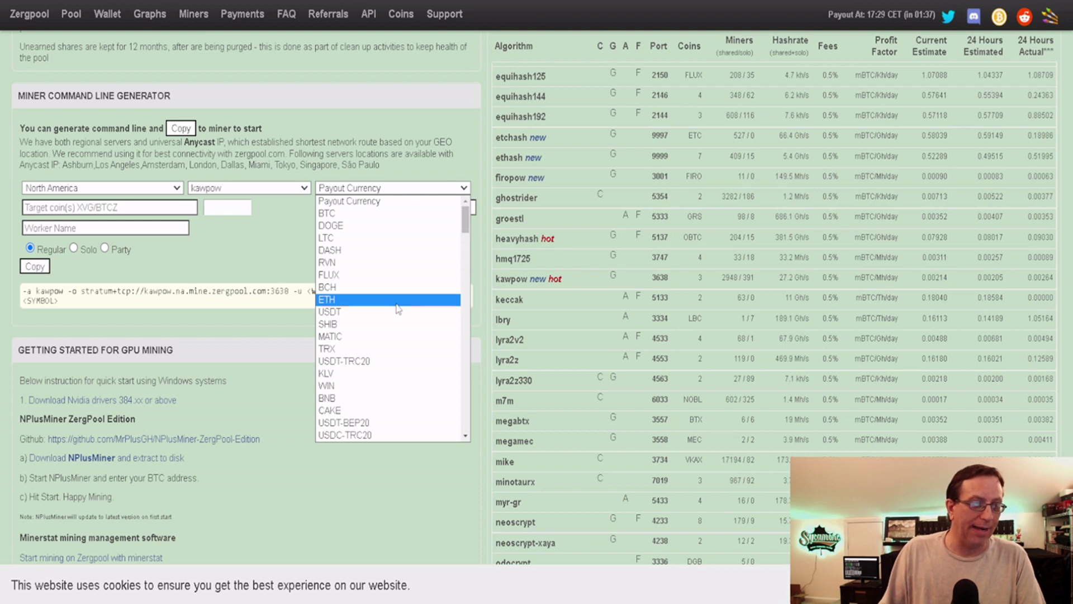
scroll(397, 309, "down", 15)
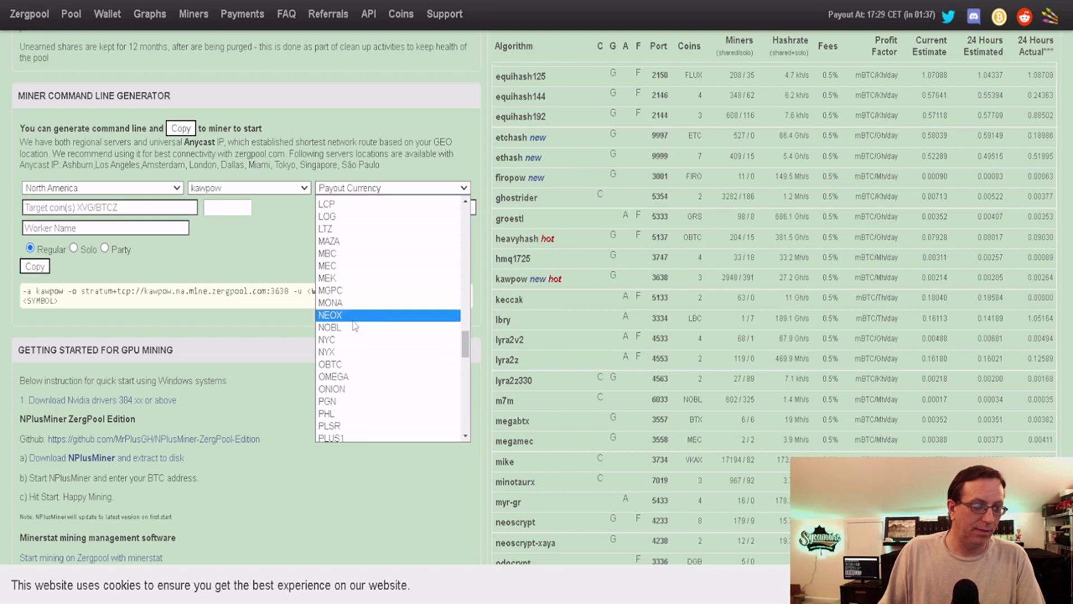
left_click(350, 317)
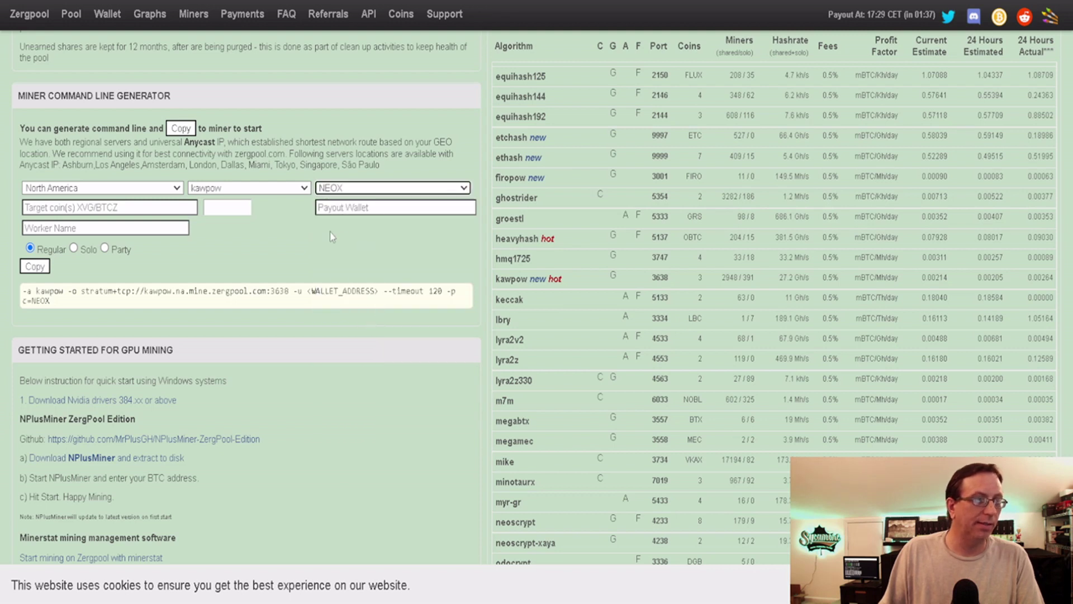
Open the mined-coins list and try adding RVN, PRCO and NEOX
left_click(158, 207)
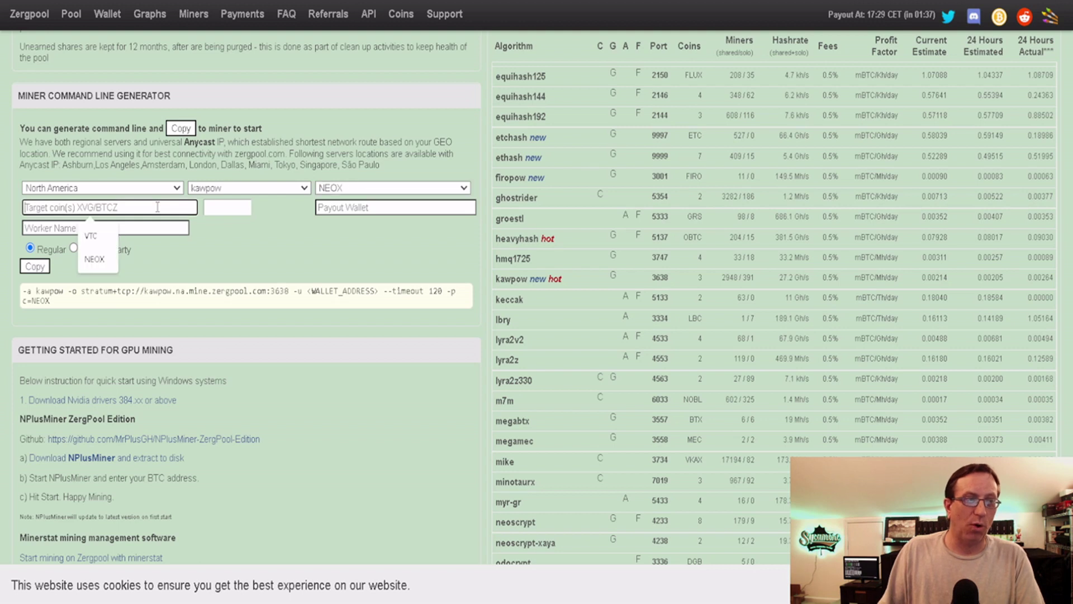
left_click(215, 255)
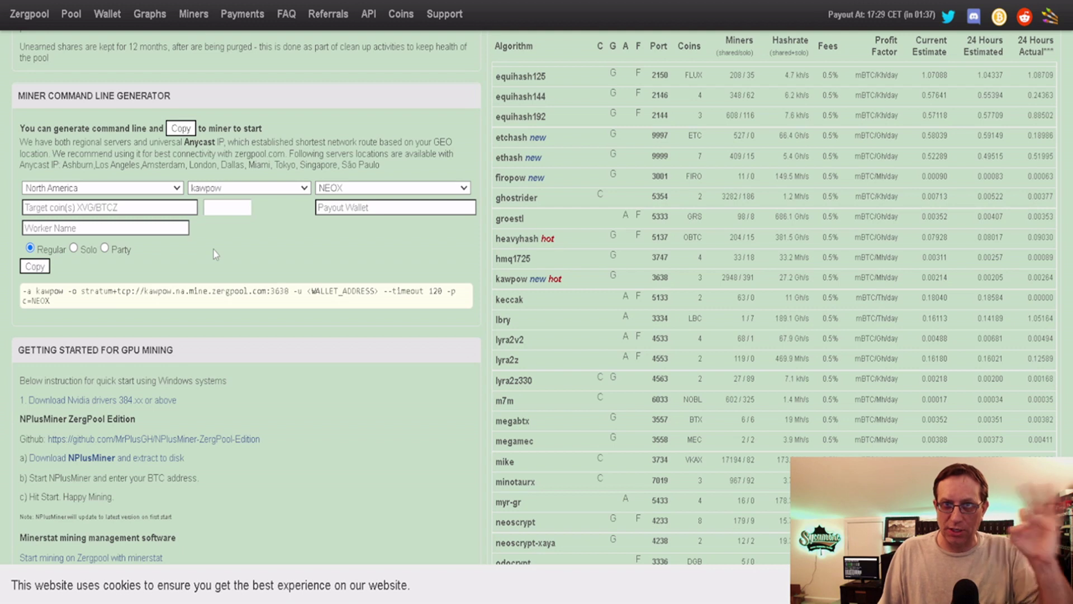
left_click(229, 208)
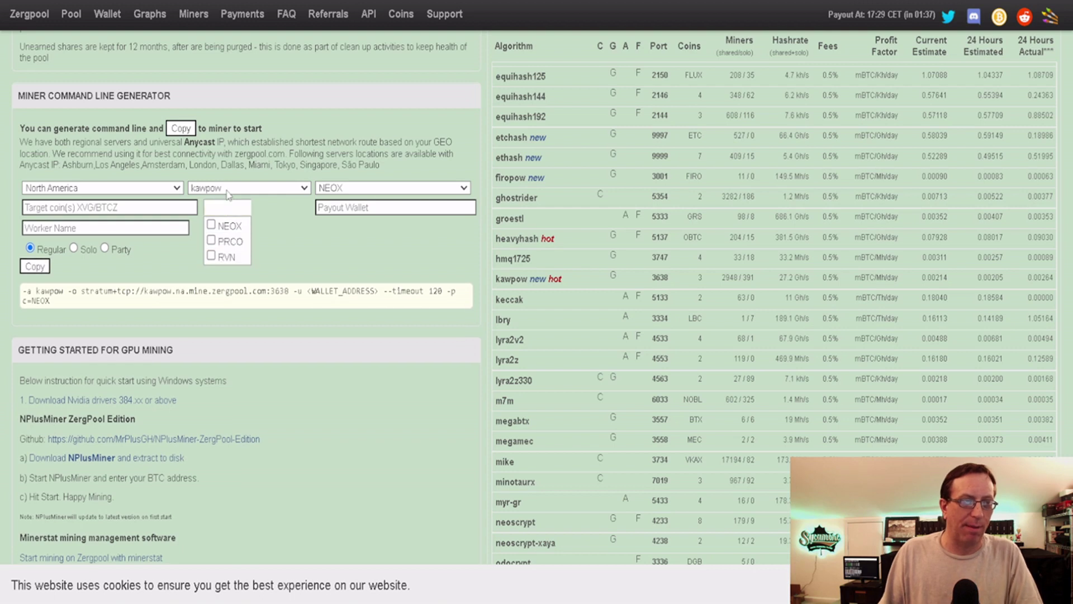
left_click(211, 257)
left_click(212, 241)
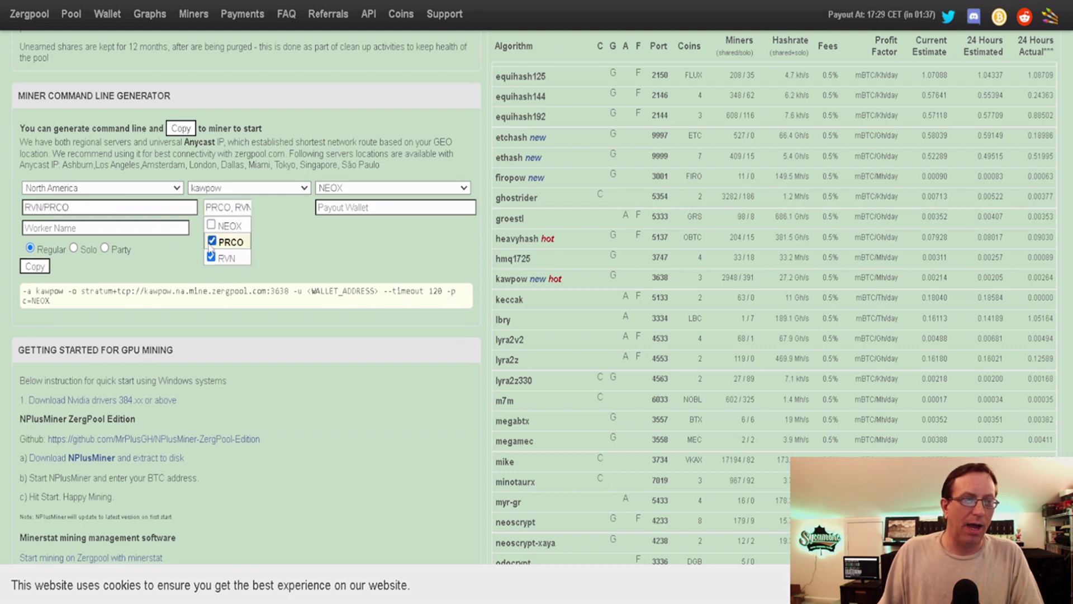
left_click(212, 229)
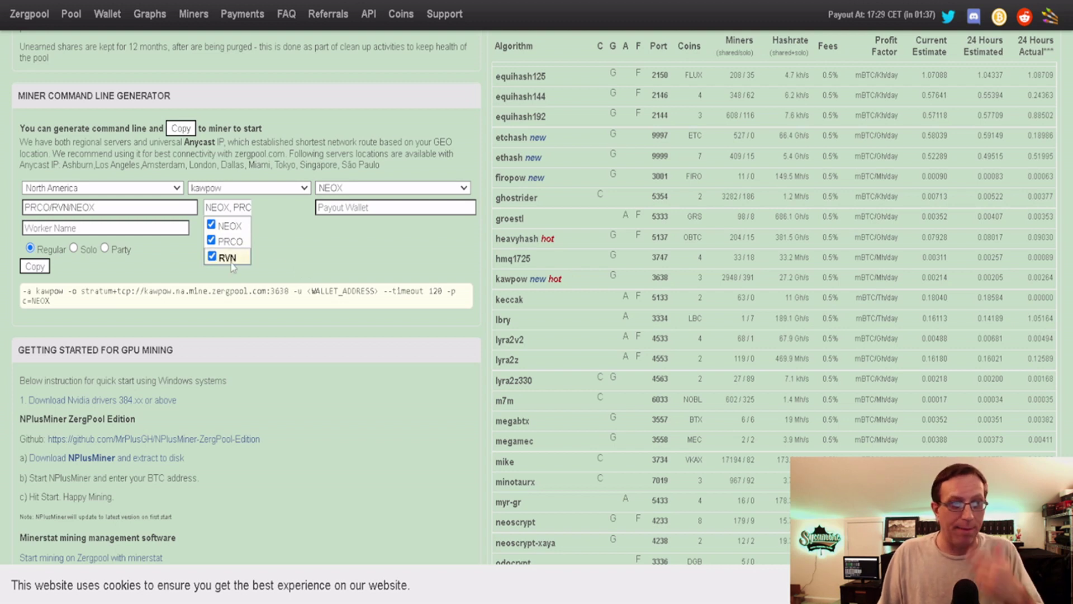
Leave only NEOX as the mined coin, giving the password c=NEOX,mc=NEOX
left_click(212, 241)
left_click(212, 225)
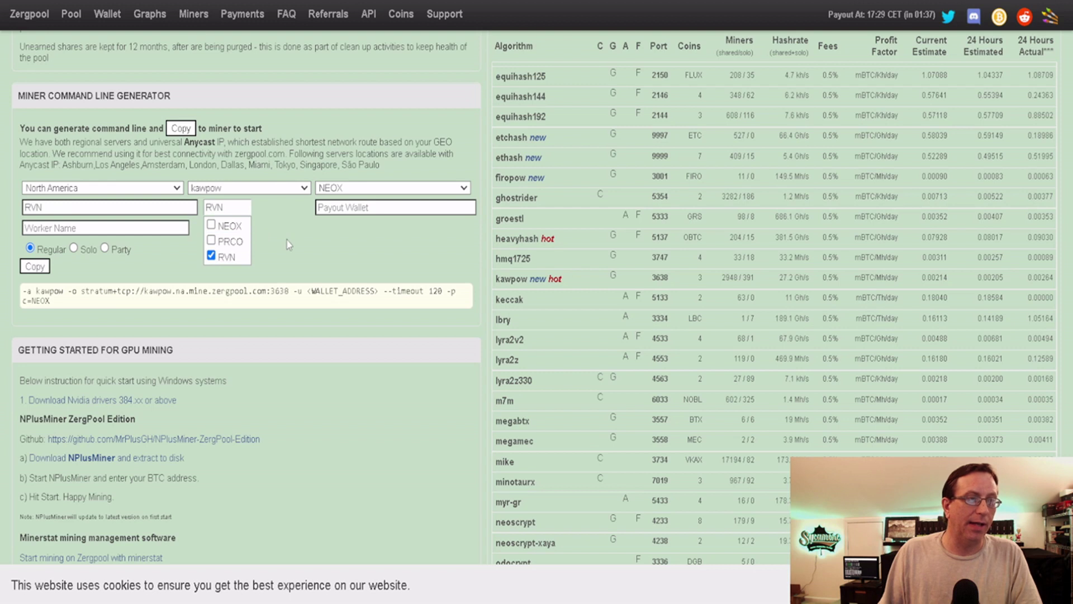
left_click(212, 258)
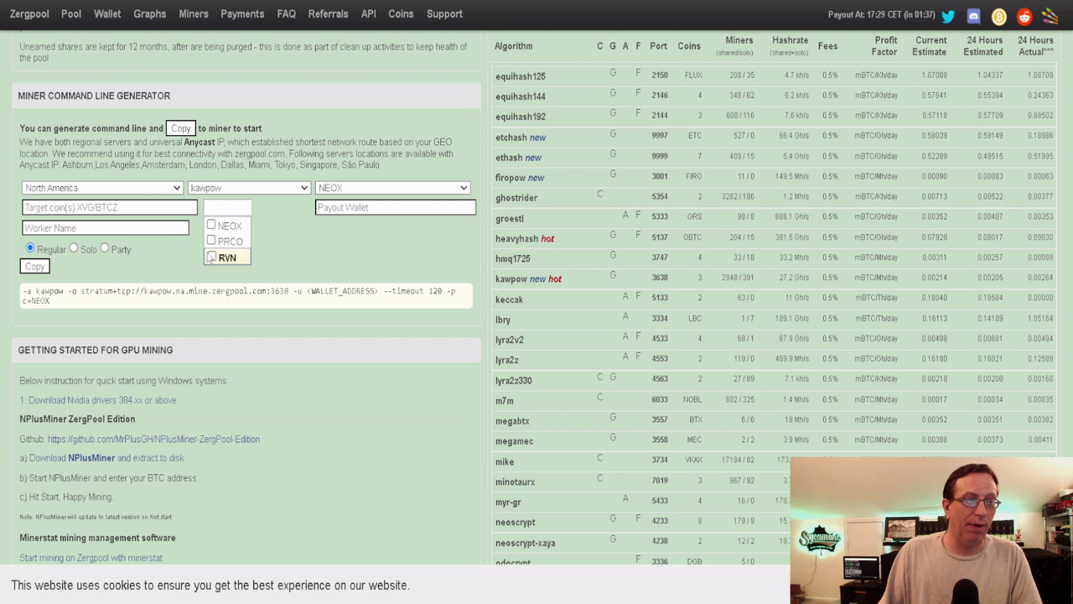
left_click(212, 227)
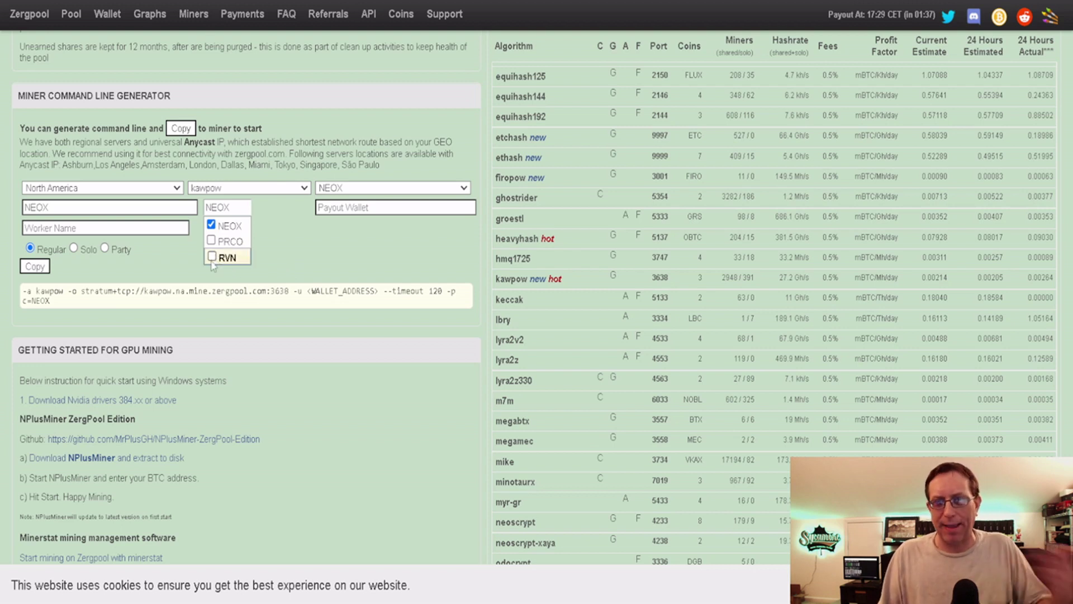
left_click(210, 261)
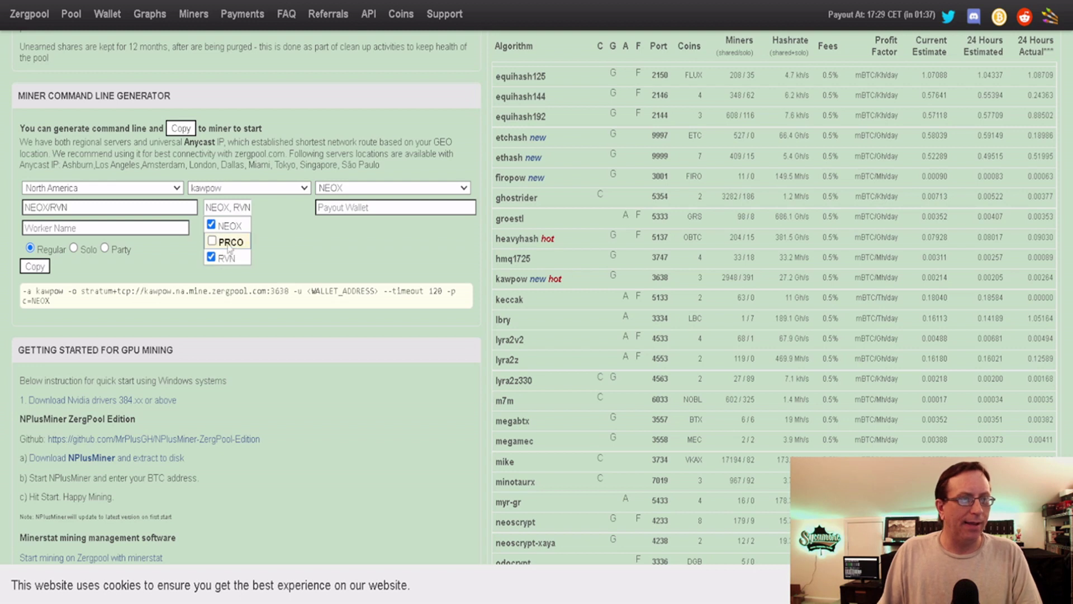
left_click(212, 257)
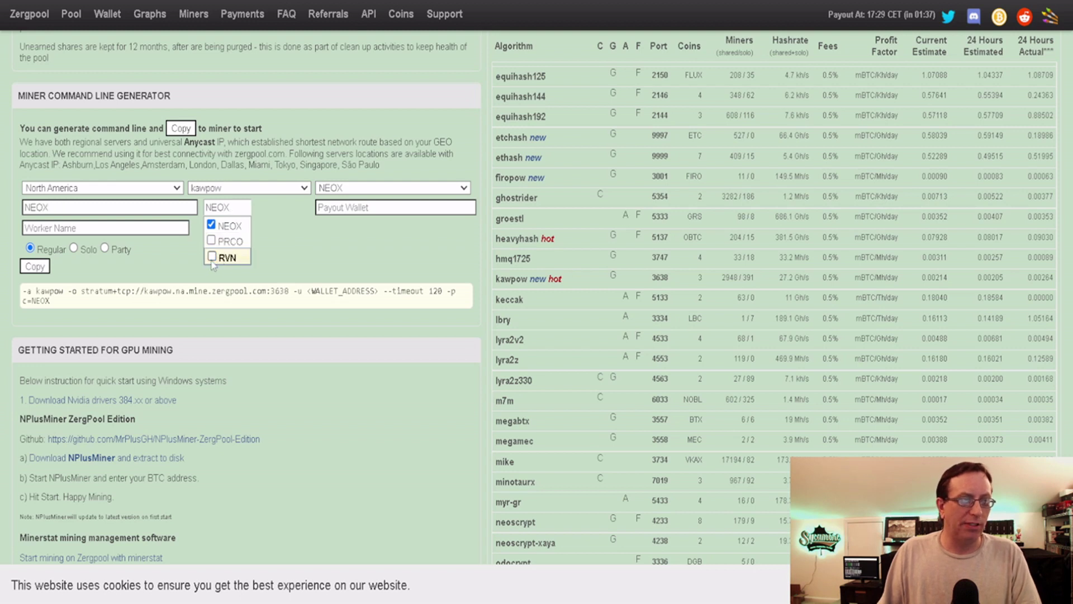
left_click(291, 269)
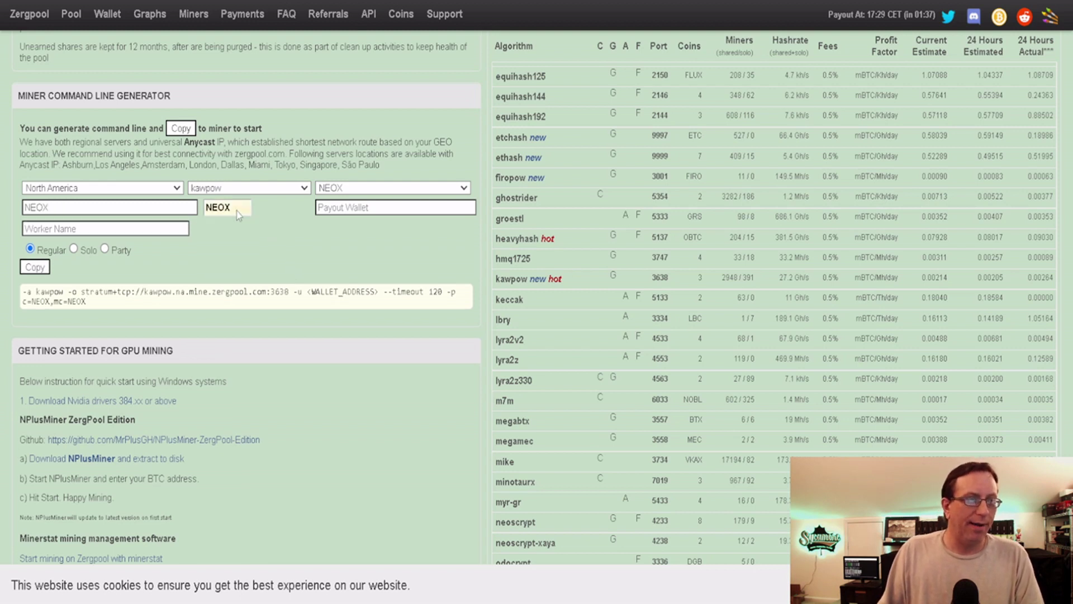
Fill in the payout wallet address from the saved autofill suggestion
left_click(331, 213)
type("x")
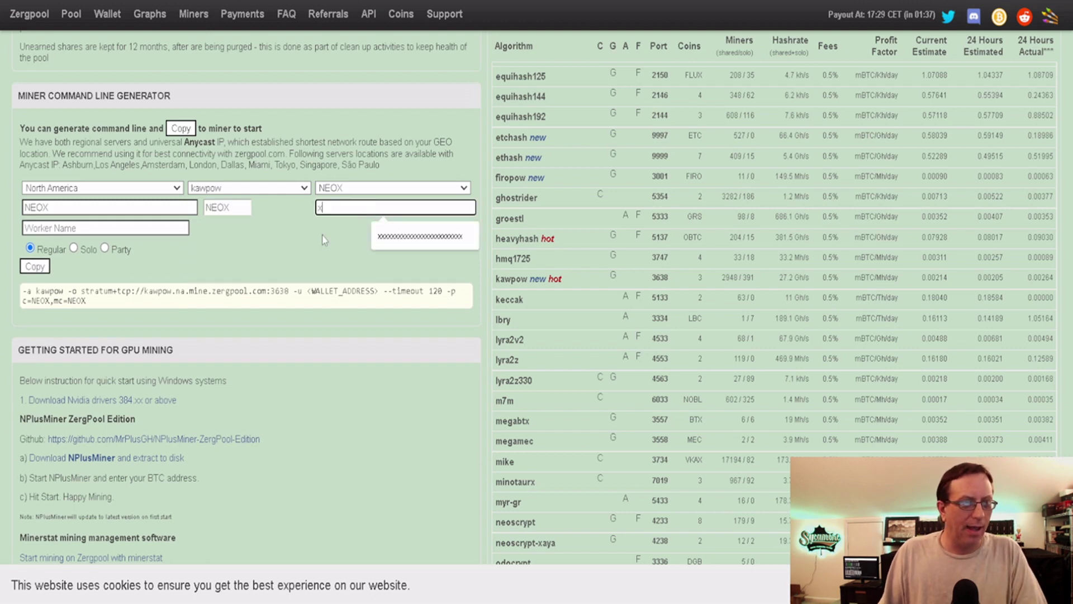
key("Down")
key("Return")
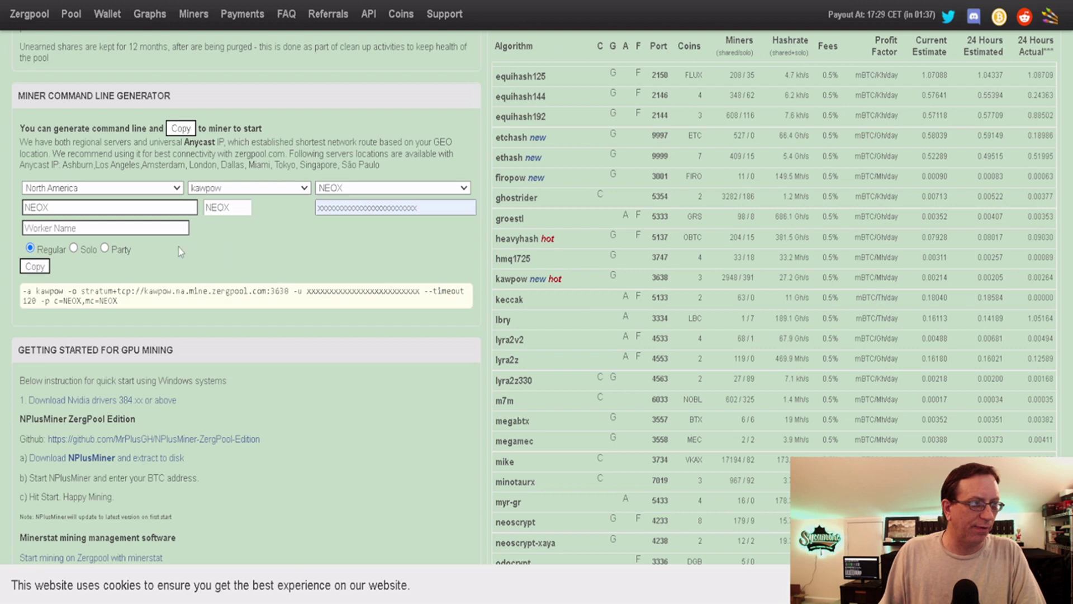
Set worker name 3060 and select the generated stratum pool URL and port
left_click(126, 228)
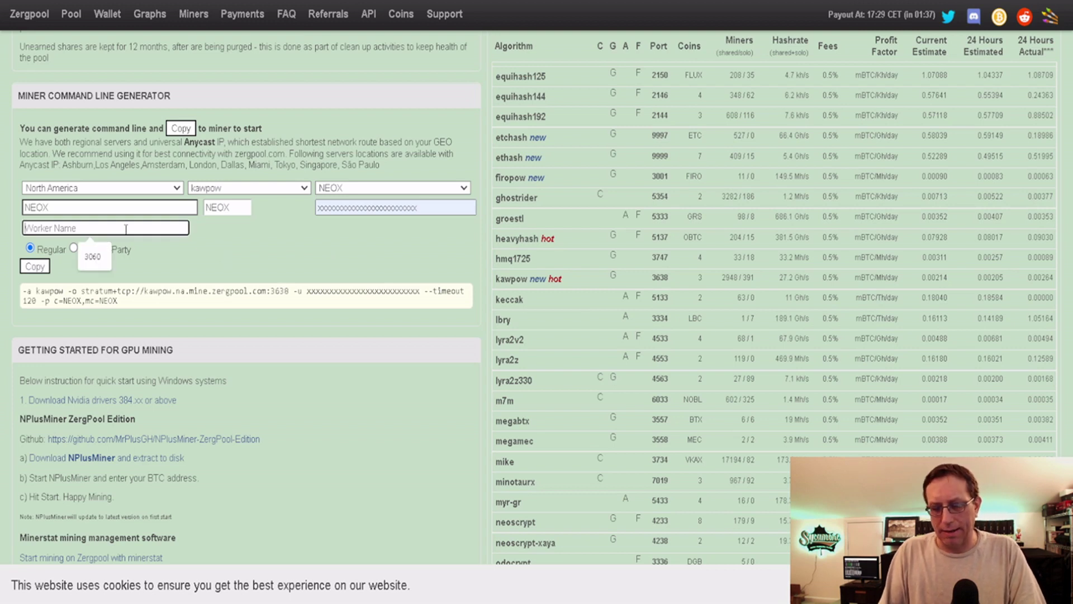
type("3060")
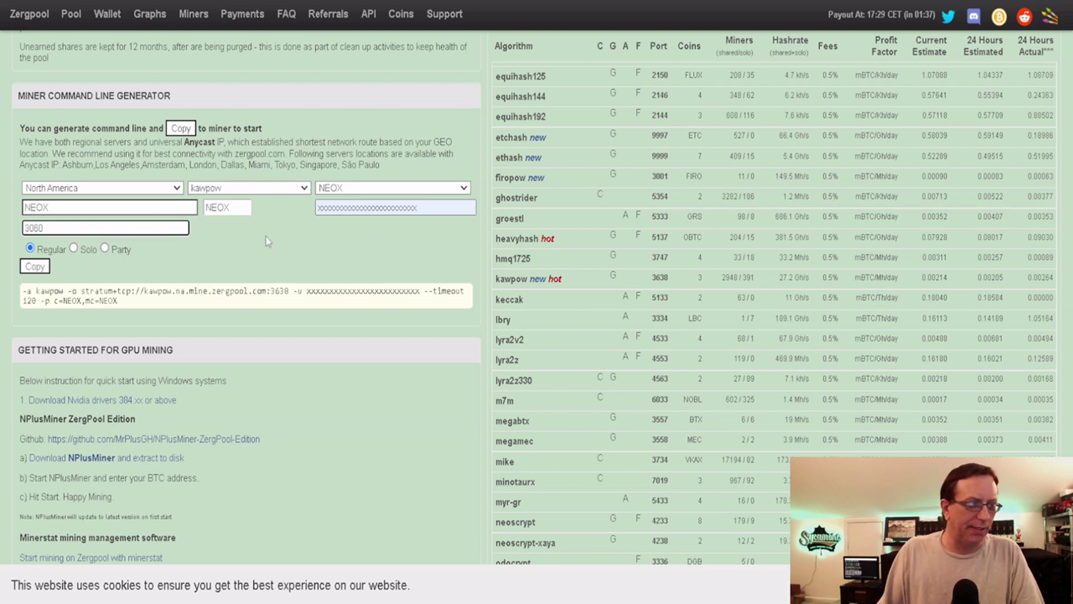
left_click(266, 246)
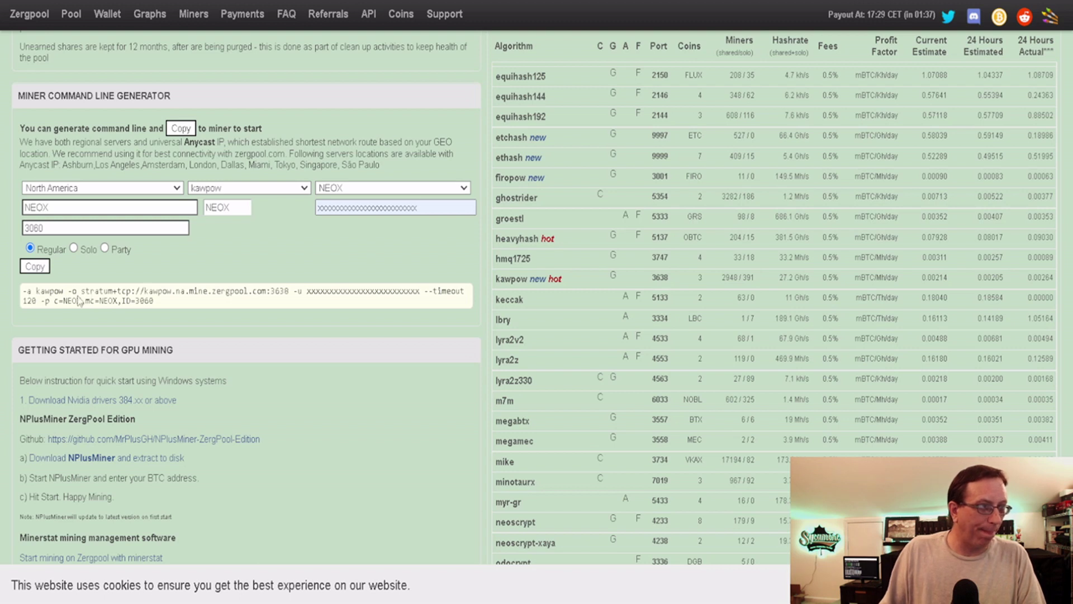
left_click_drag(83, 291, 288, 297)
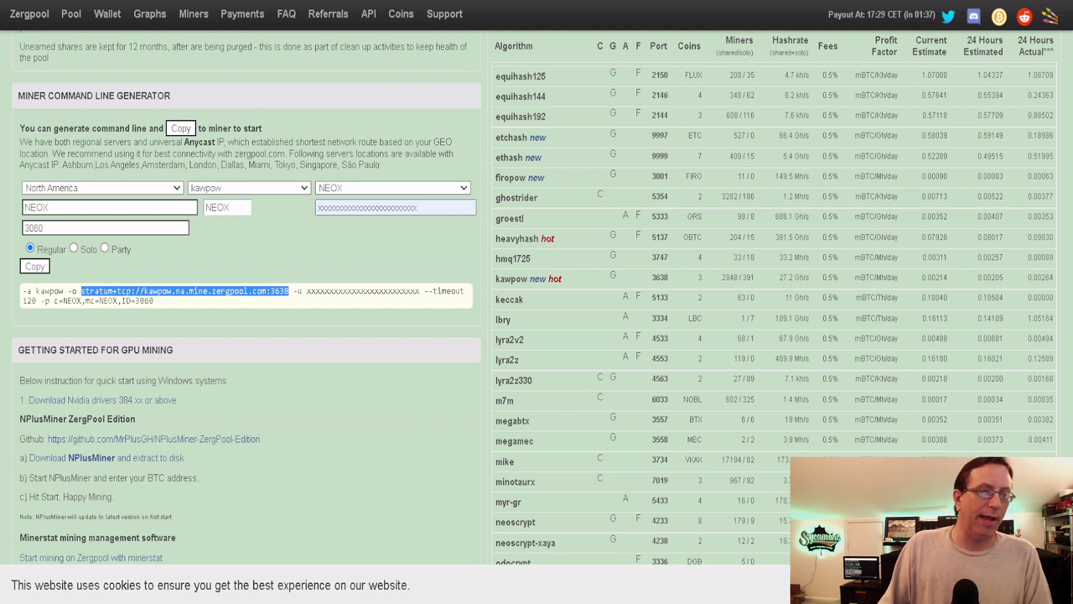
In Hive OS, edit the worker's Neoxa/Kawpow flight sheet from its Flight Sheet tab
key("alt+Tab")
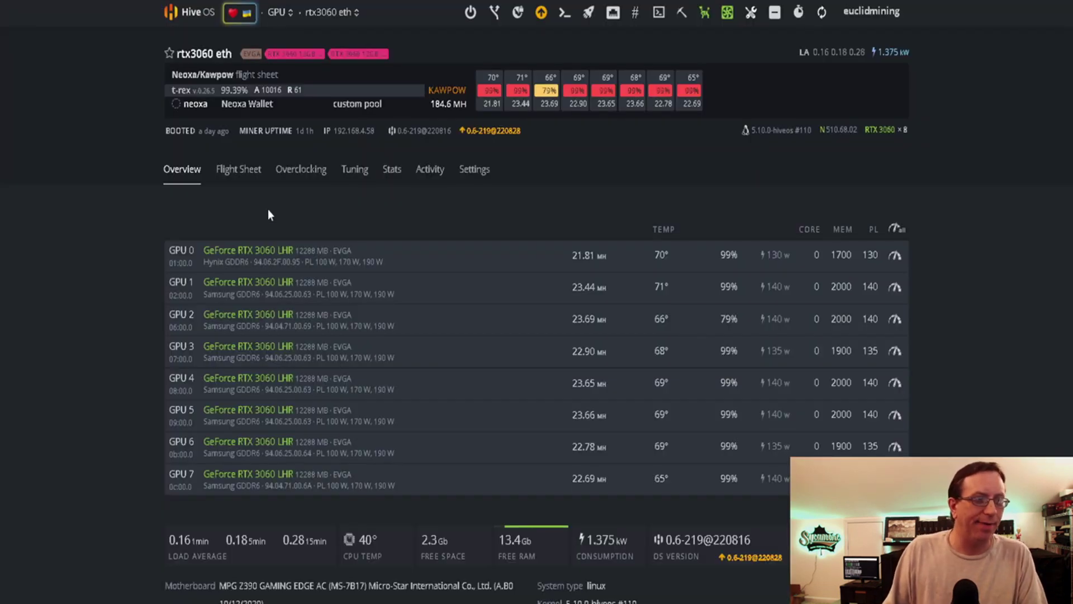
left_click(245, 181)
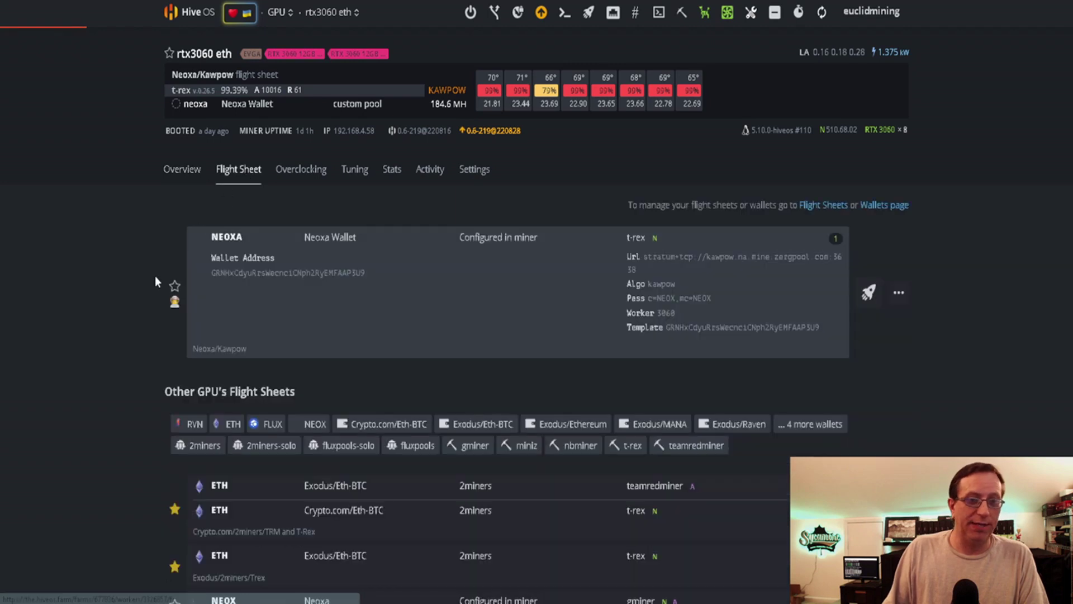
left_click(899, 293)
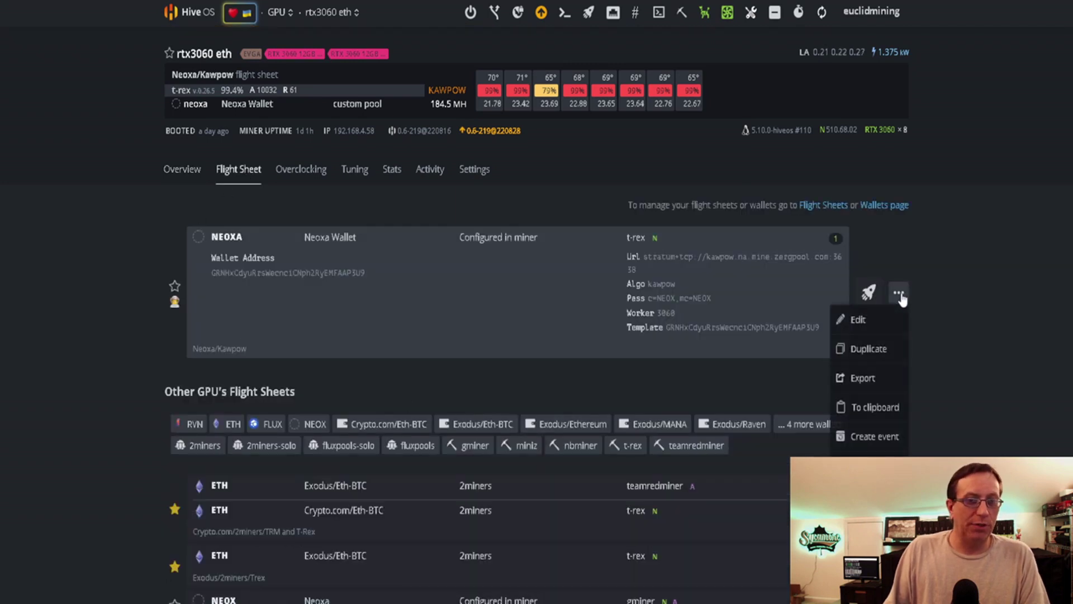
left_click(864, 320)
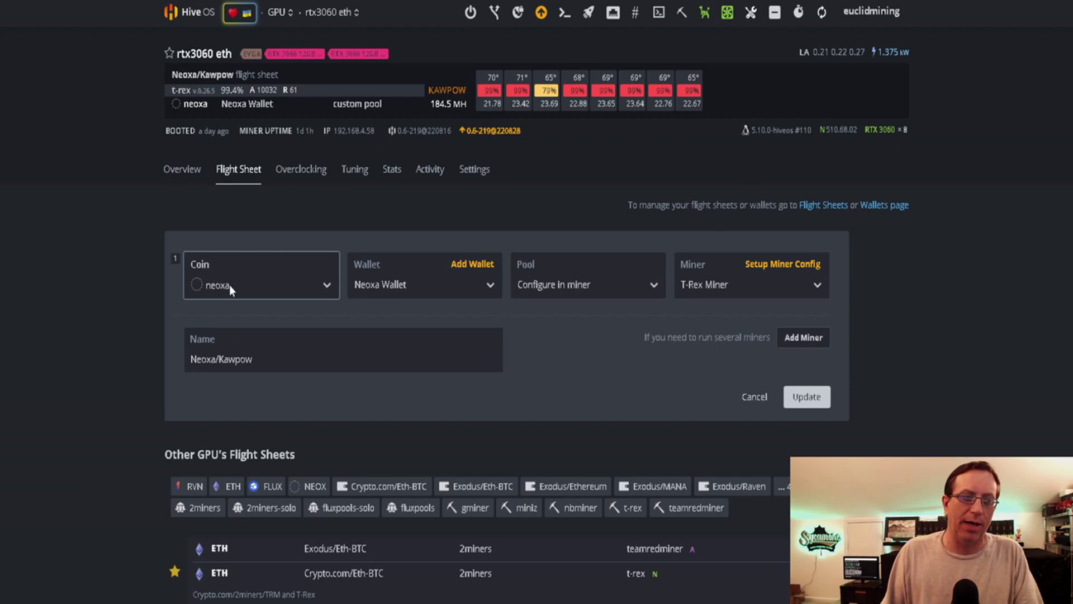
Start a new flight sheet from the Hive OS Flight Sheets page with neoxa as its coin
left_click(203, 13)
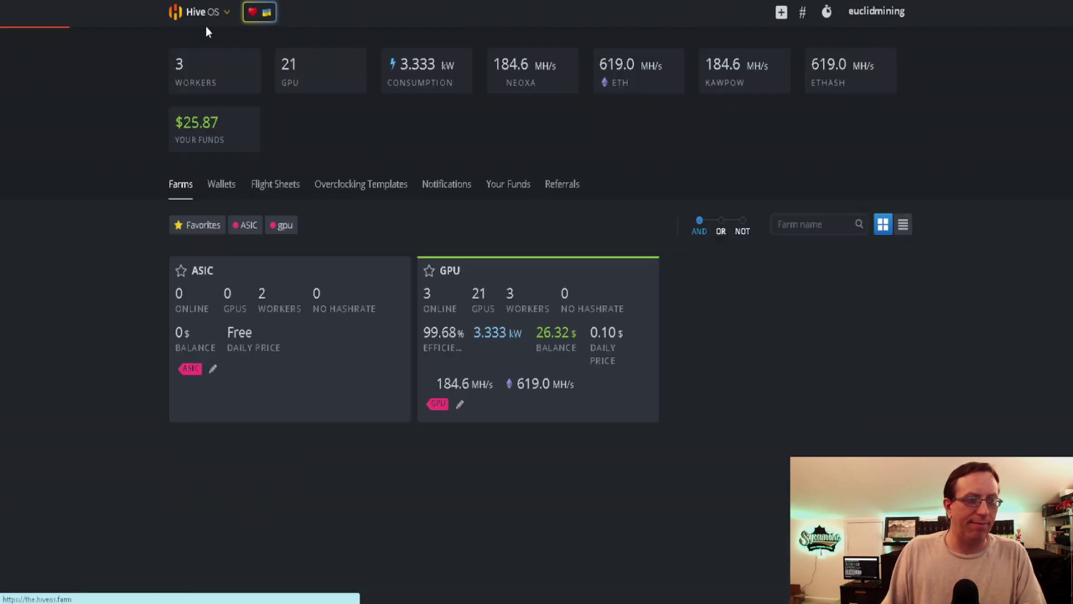
left_click(275, 184)
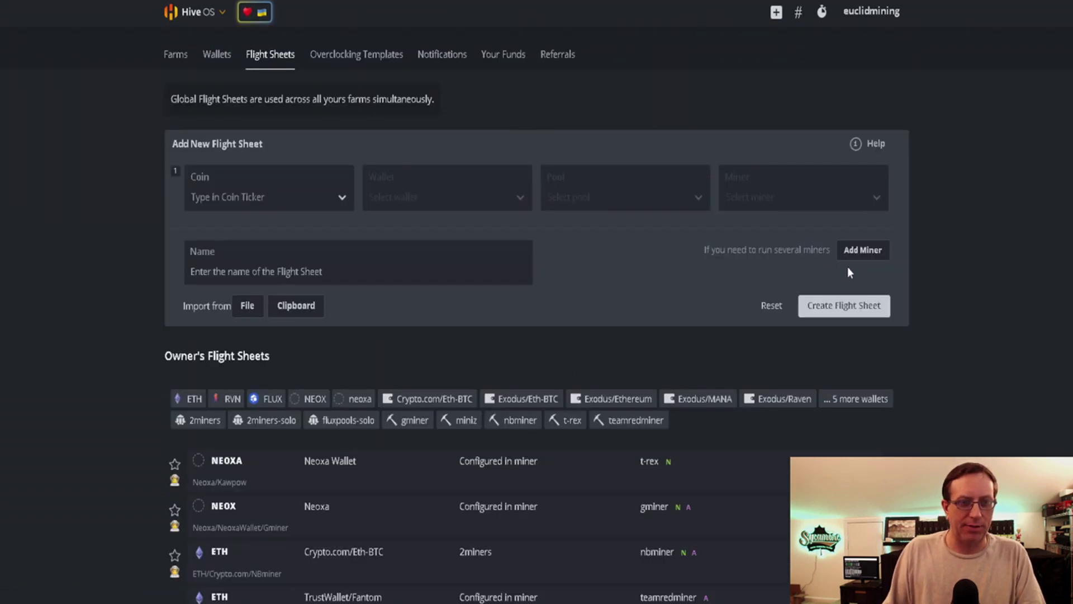
left_click(239, 200)
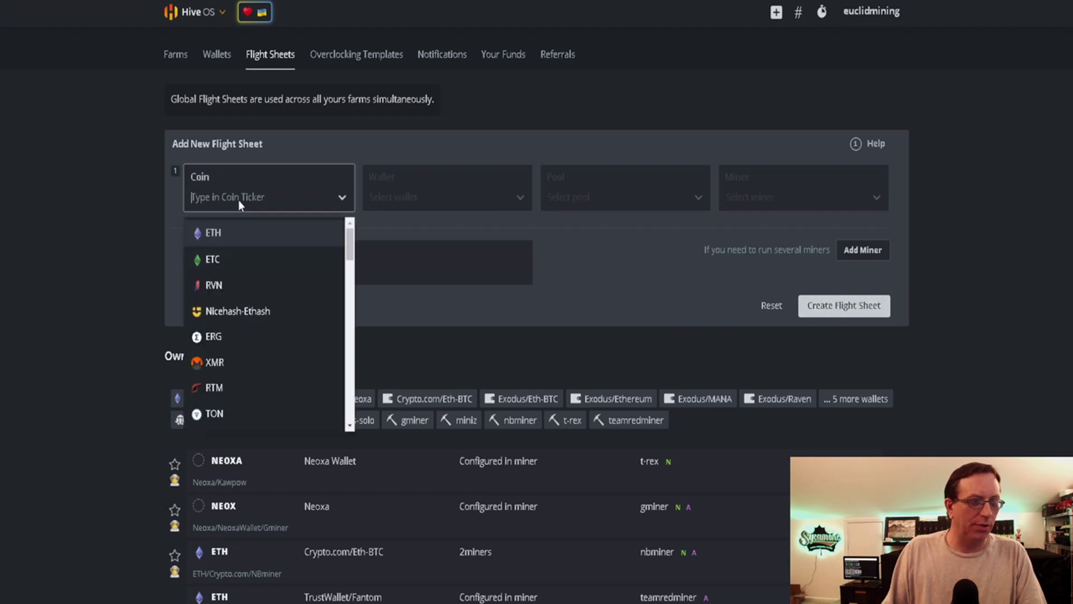
type("neo")
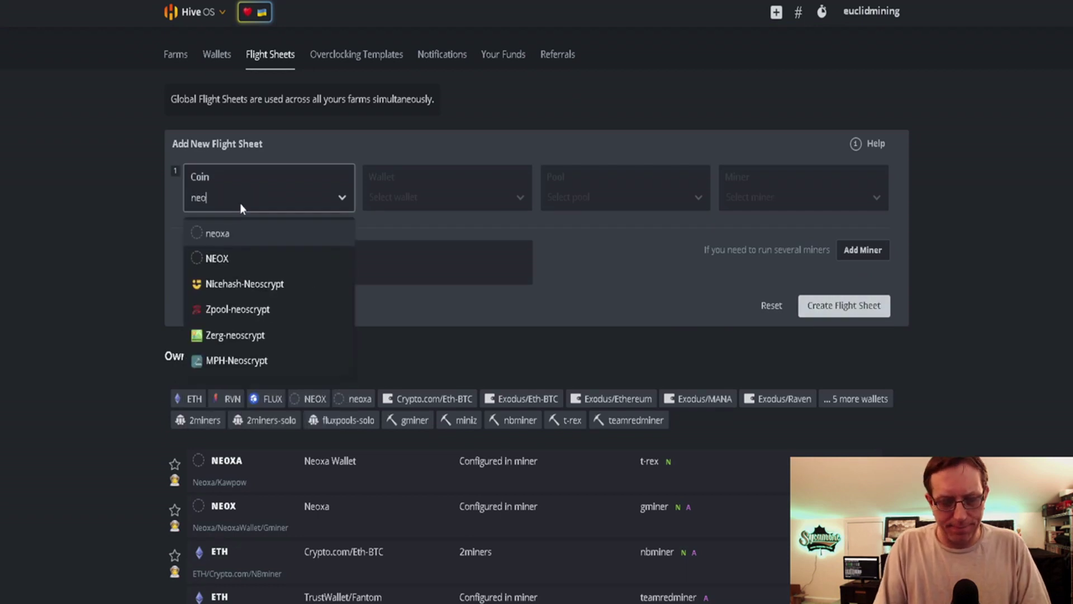
type("xa")
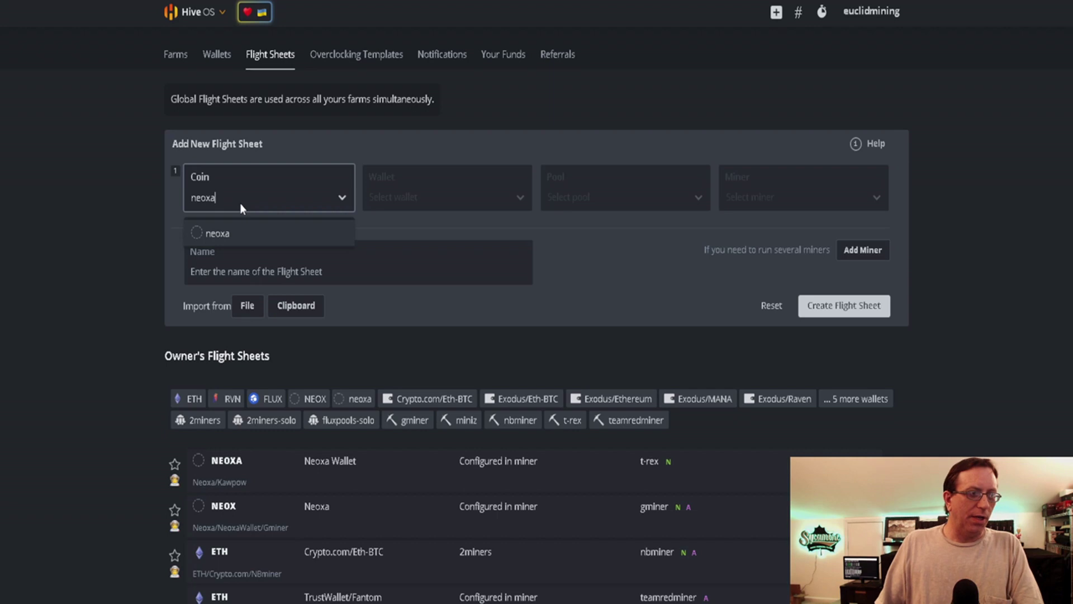
left_click(214, 233)
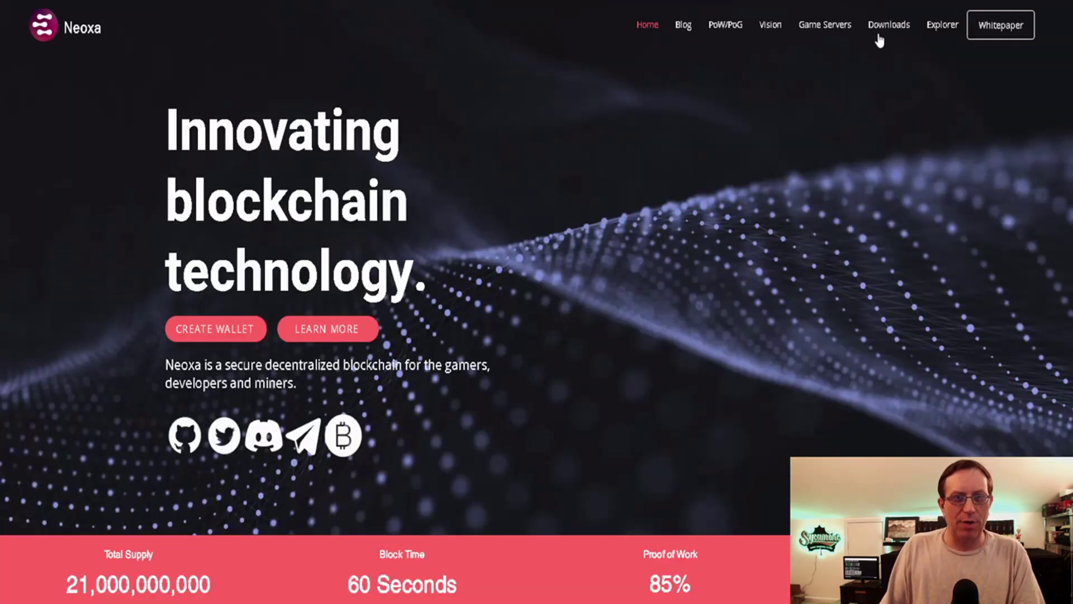
Open the Neoxa Downloads page, scroll to the wallet links, and bring up the syncing Neoxa wallet
left_click(882, 36)
scroll(319, 224, "down", 2)
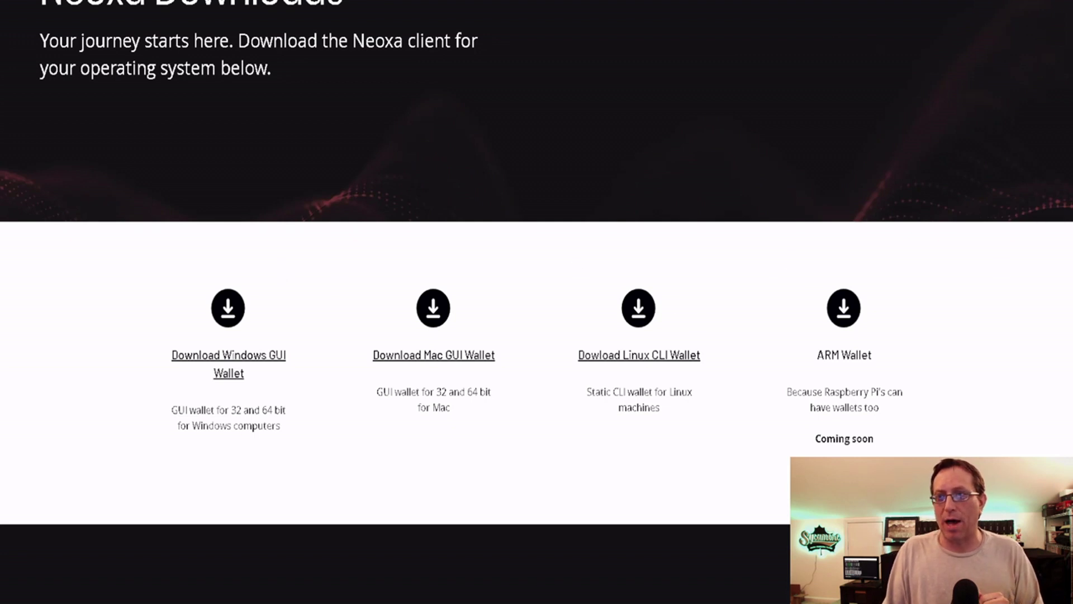
key("alt+Tab")
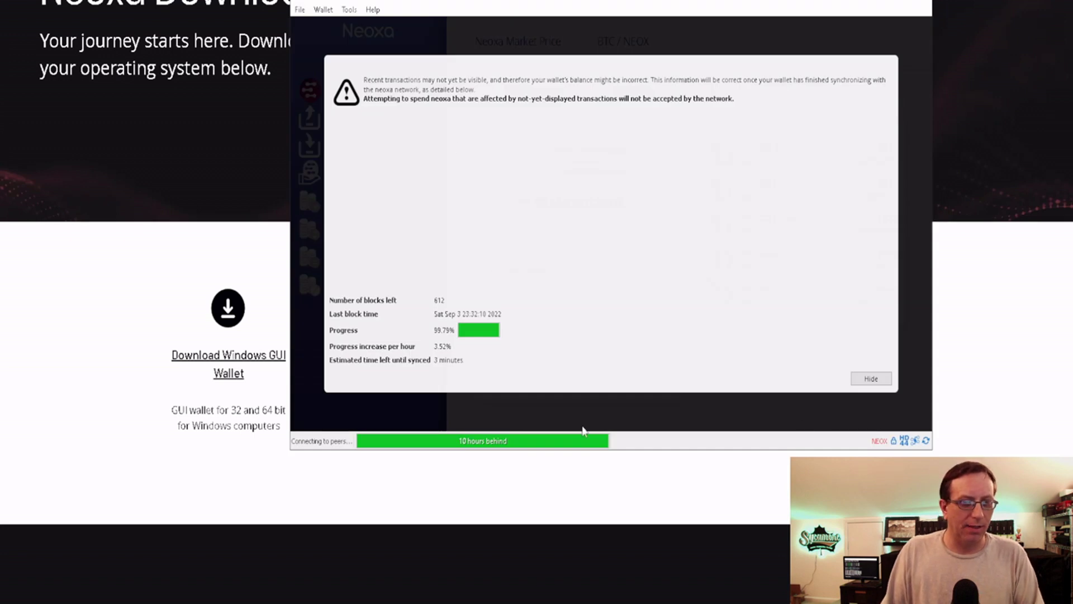
Dismiss the sync warning, copy the receiving address from File > Receiving addresses, and close the wallet
left_click(482, 441)
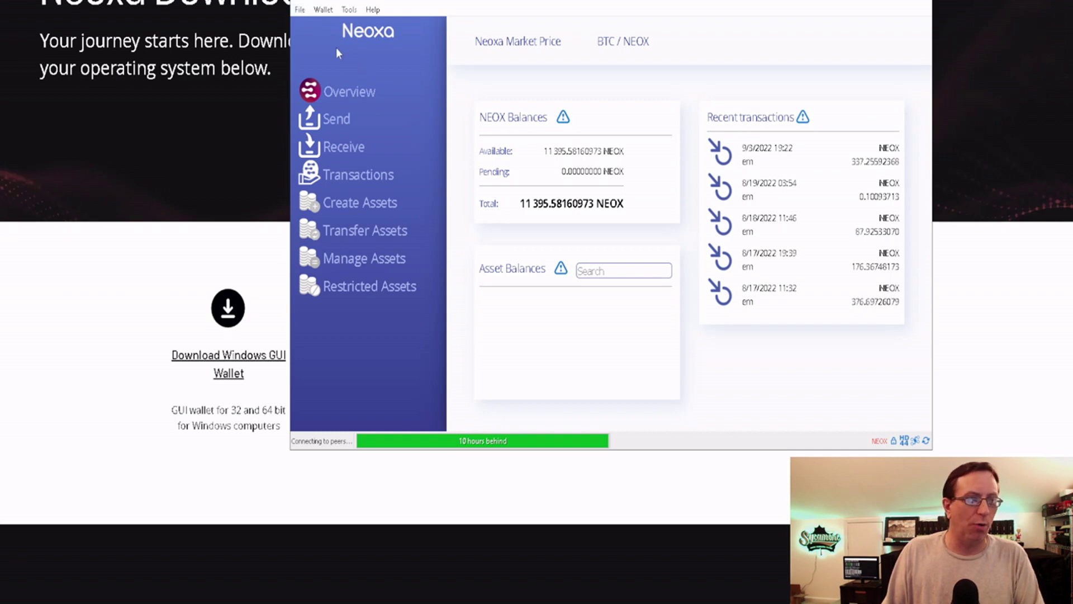
left_click(301, 10)
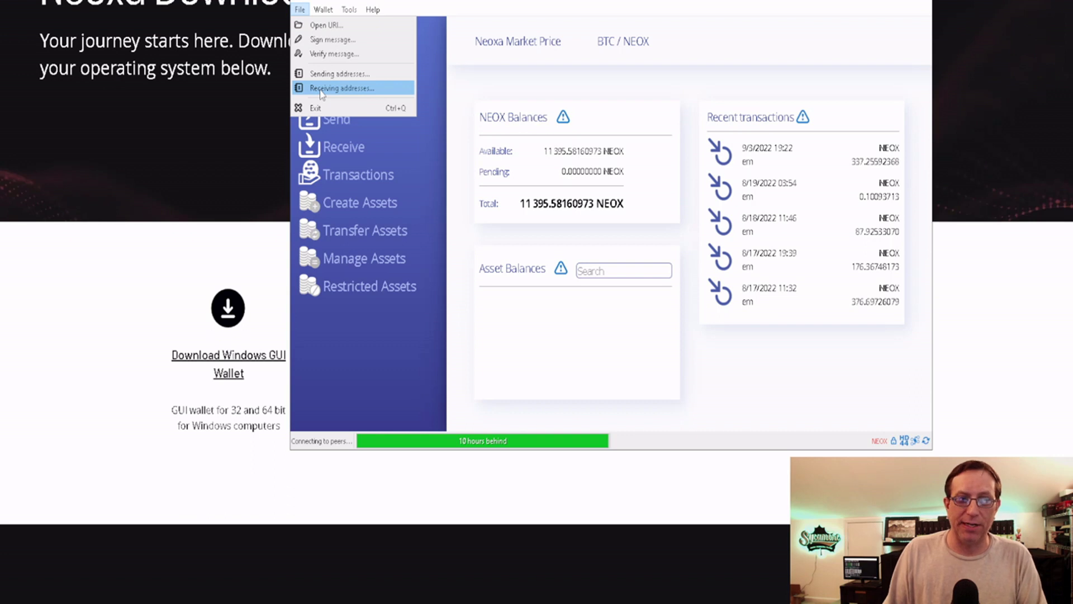
left_click(321, 88)
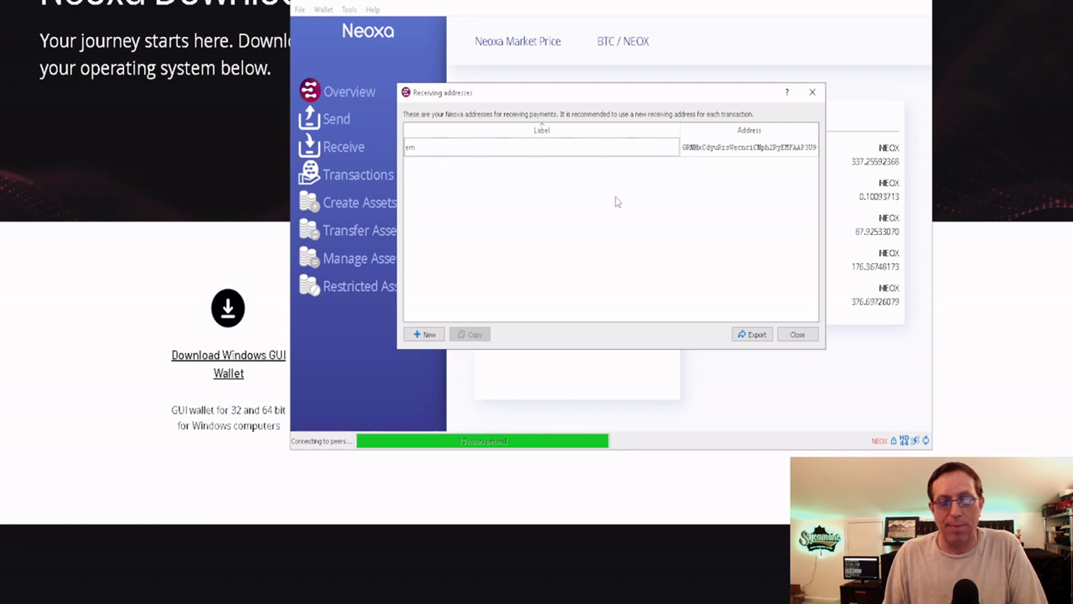
left_click(707, 151)
left_click(471, 337)
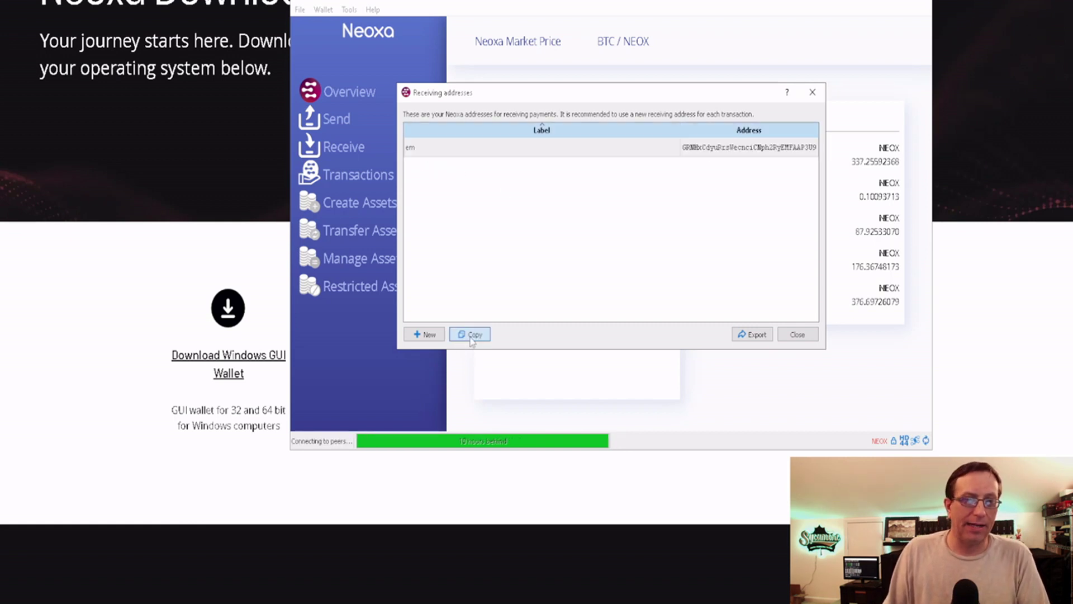
left_click(798, 334)
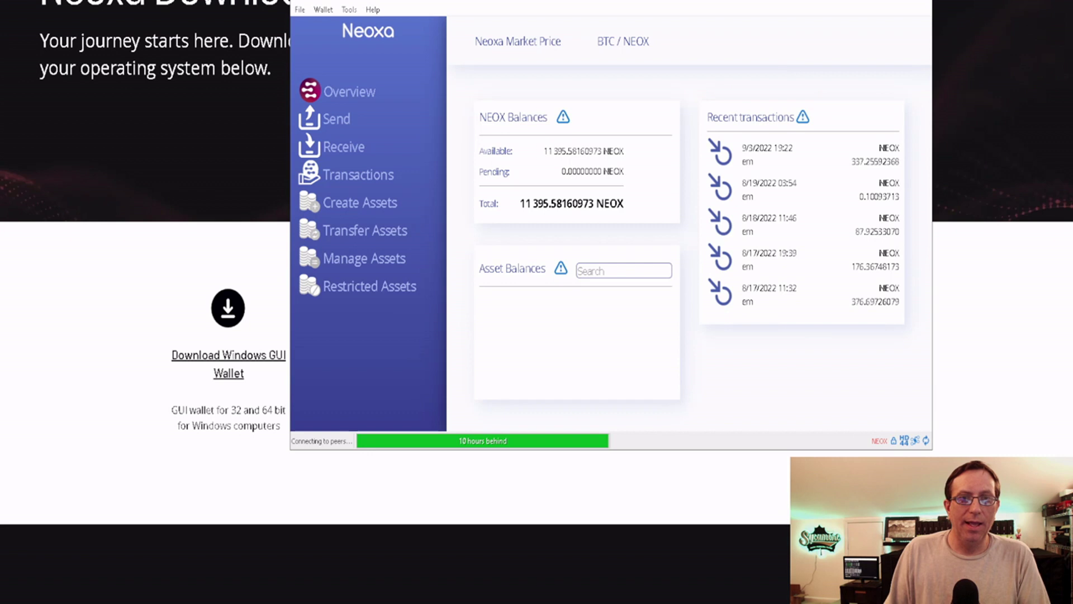
key("alt+Tab")
key("alt+Tab")
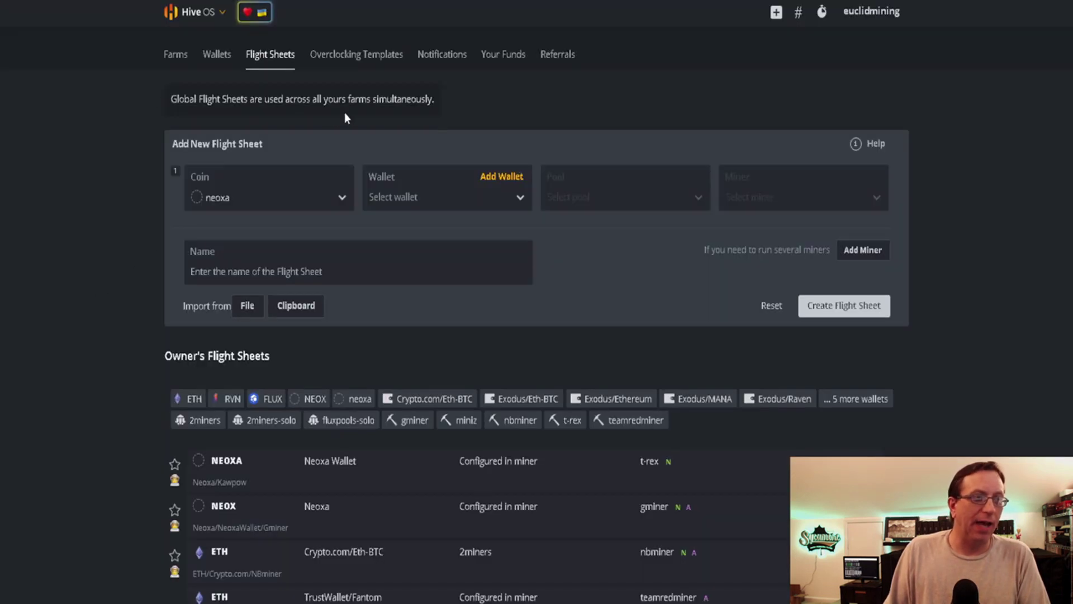
Create a Hive OS neoxa wallet named Neoxa Wallet holding the pasted receiving address
left_click(212, 58)
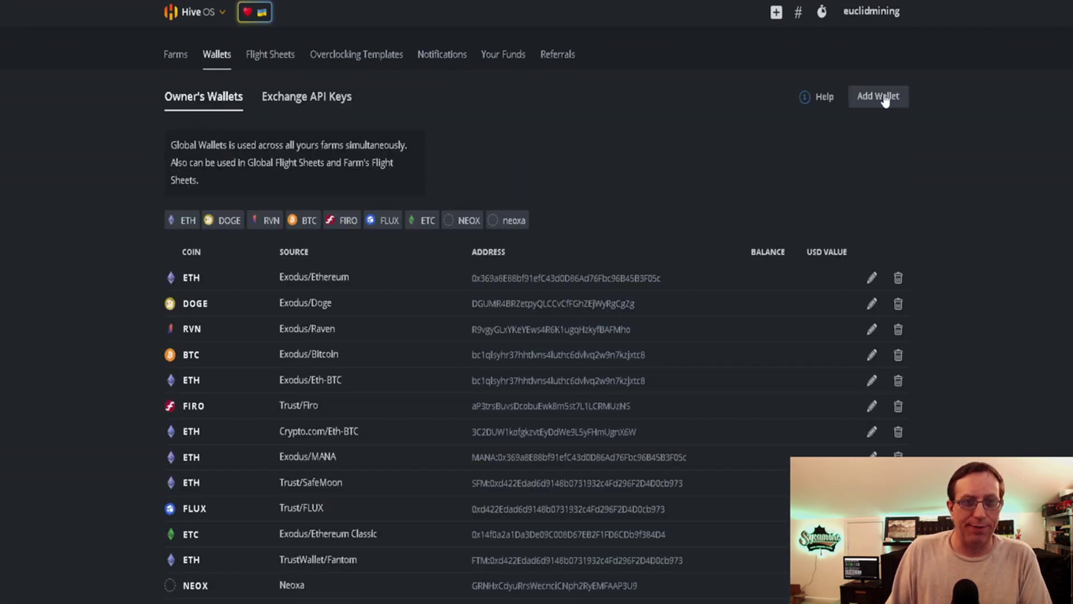
left_click(881, 98)
left_click(436, 188)
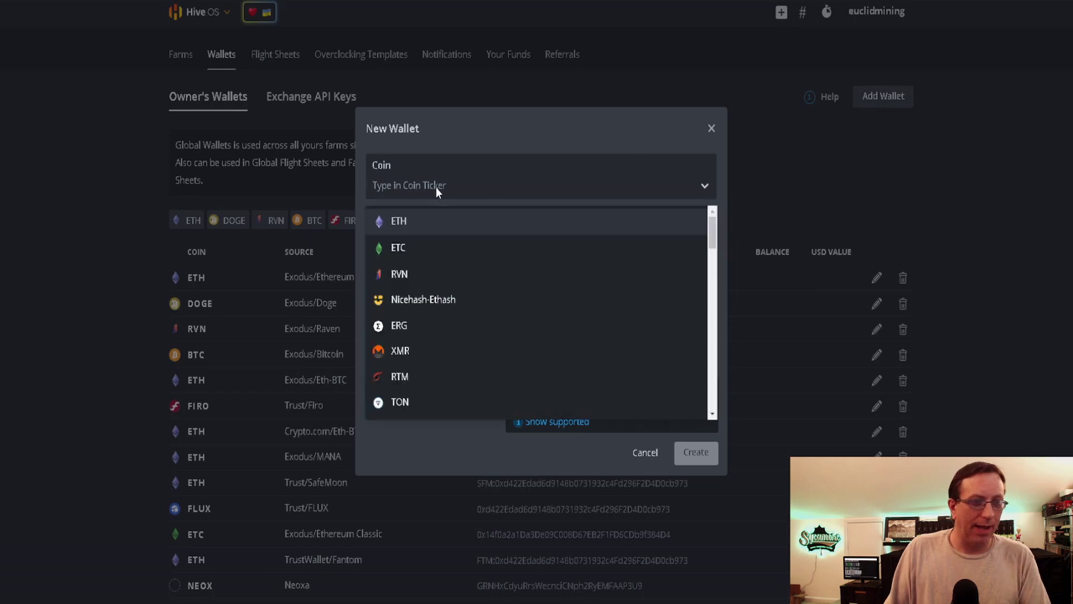
type("neoxa")
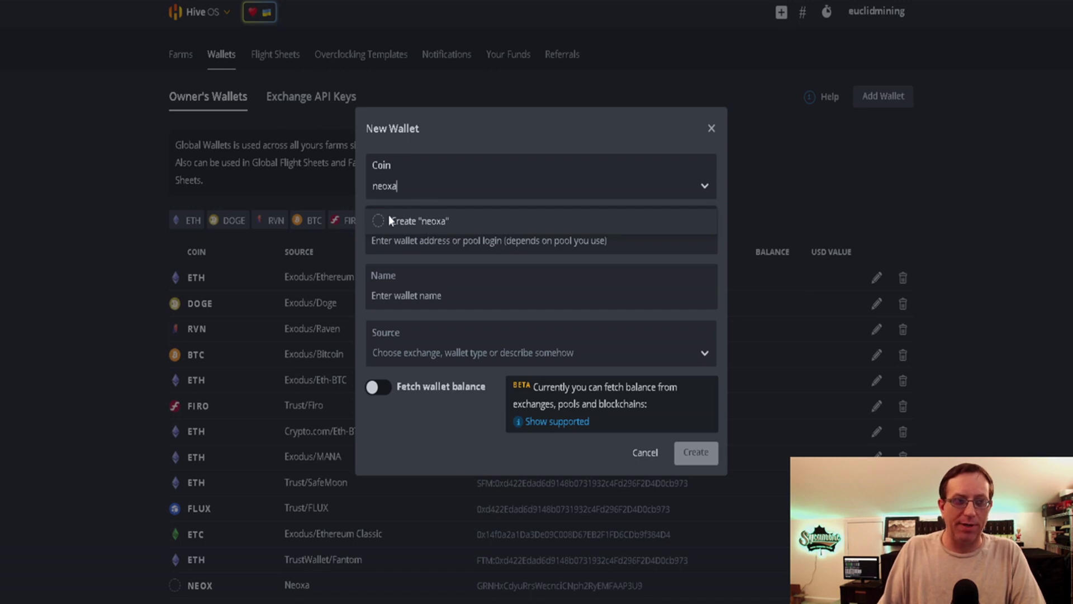
left_click(384, 223)
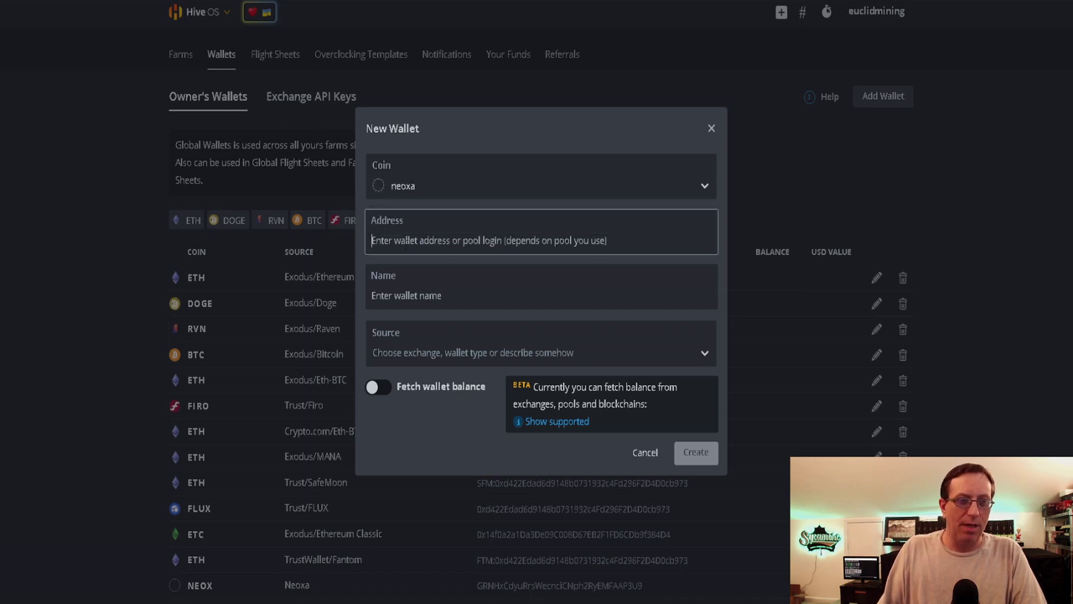
key("ctrl+v")
key("Tab")
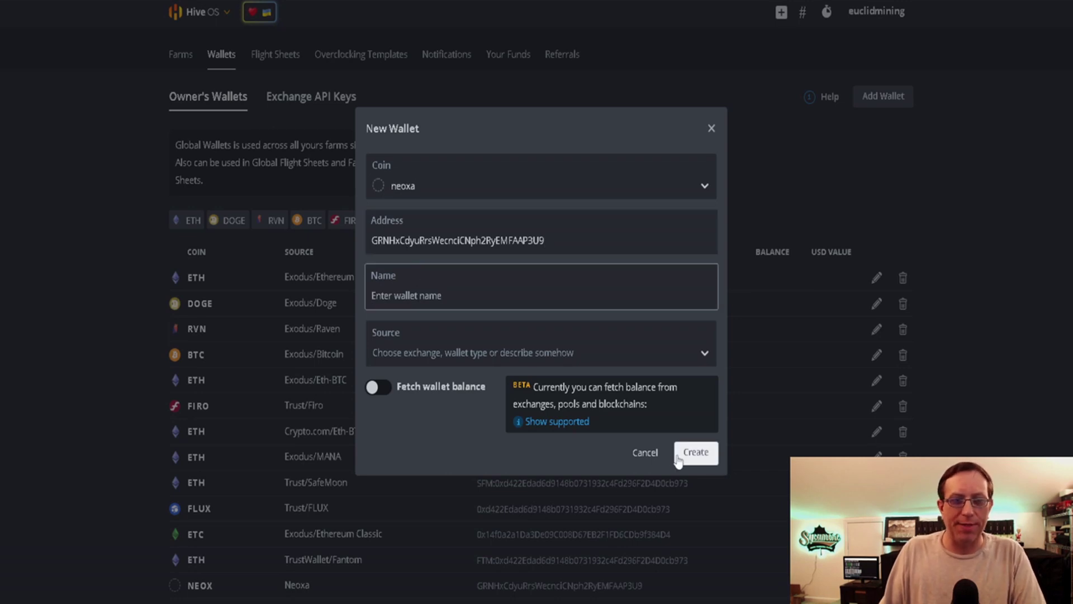
left_click(645, 453)
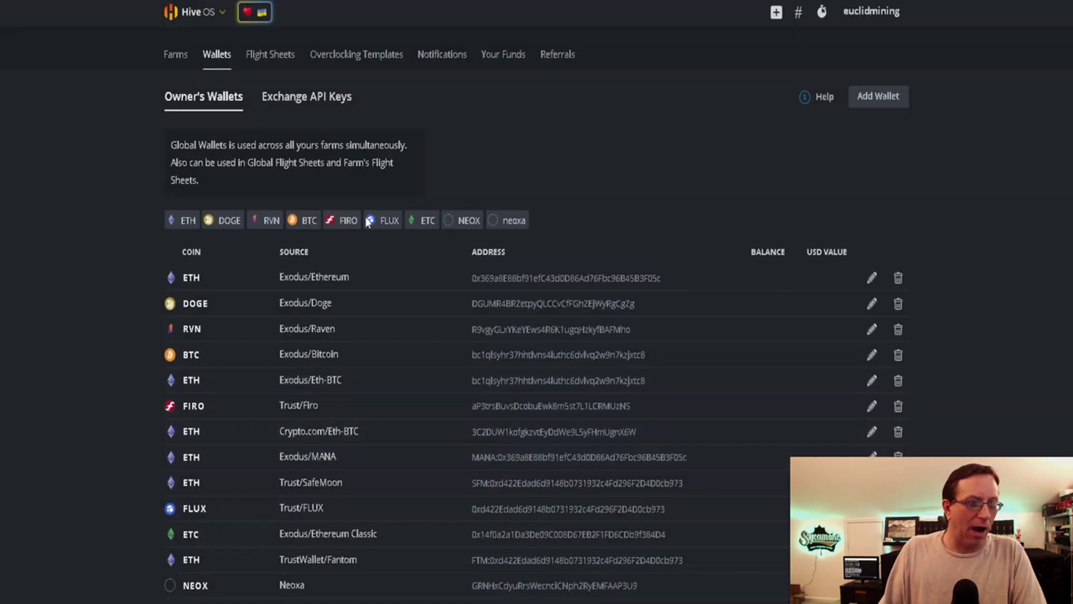
scroll(396, 434, "down", 1)
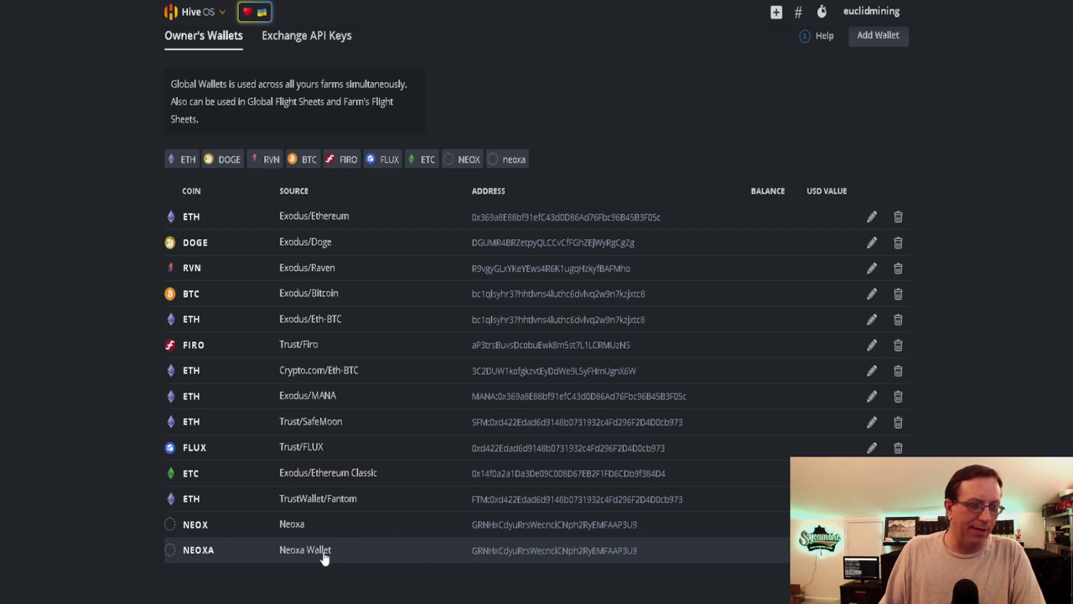
scroll(271, 478, "up", 2)
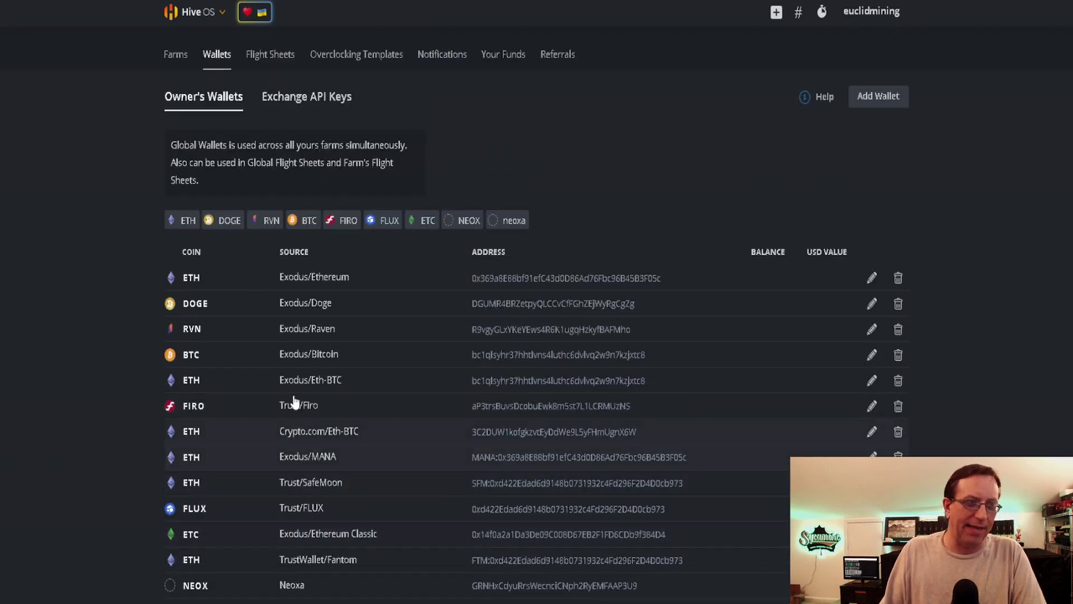
Start a new flight sheet with coin neoxa and Neoxa Wallet as its wallet
left_click(271, 66)
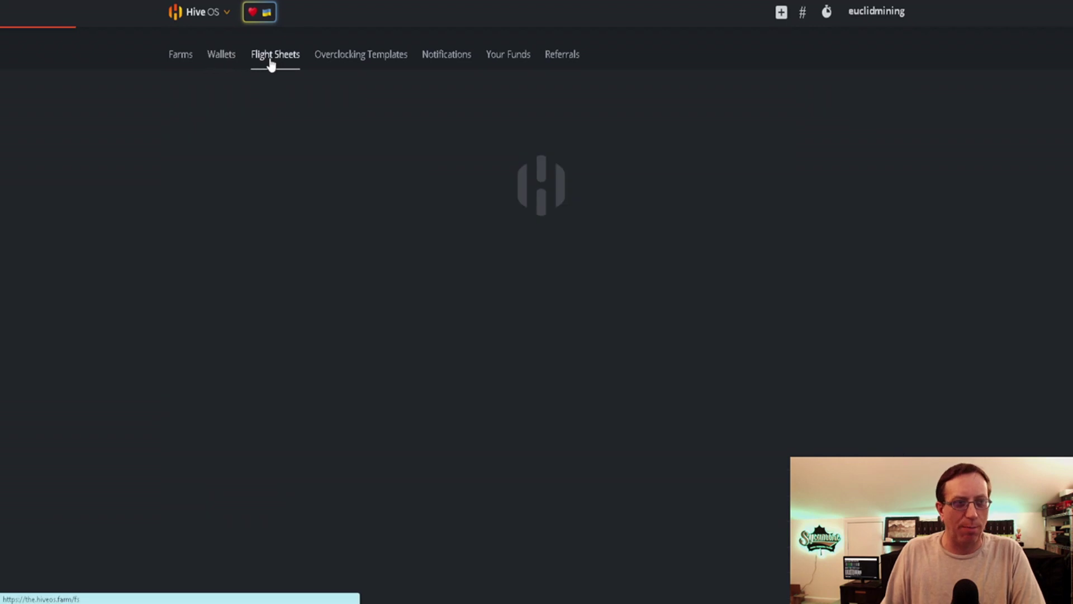
left_click(232, 202)
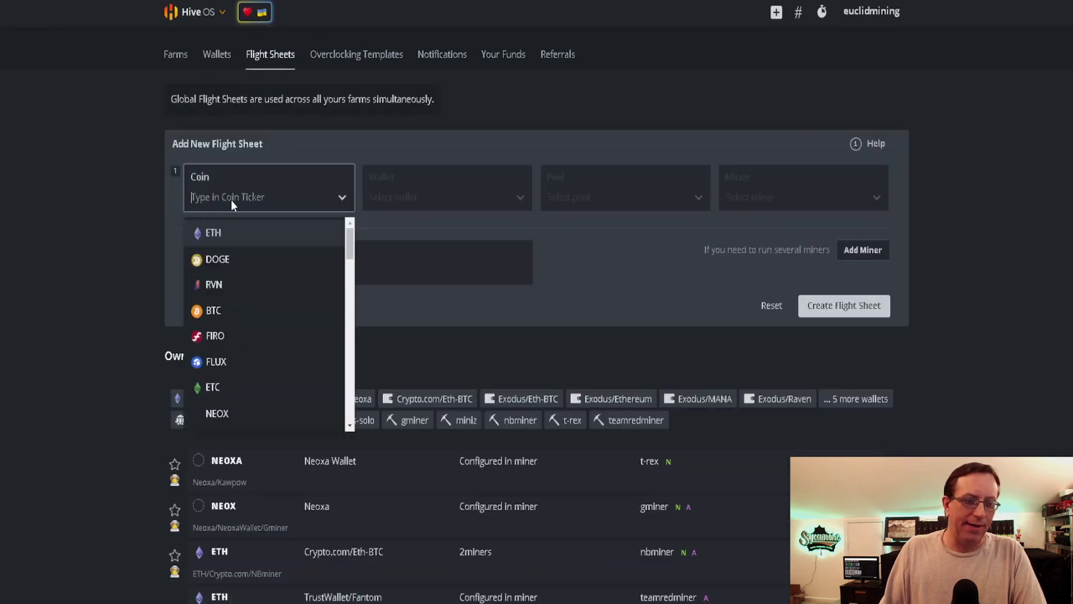
type("neoxa")
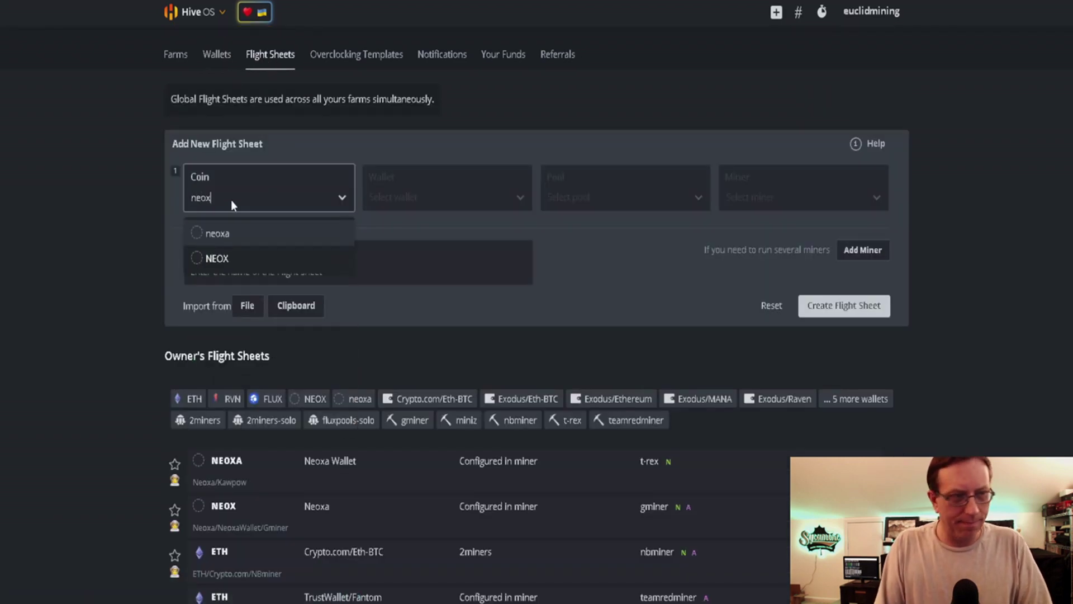
left_click(223, 233)
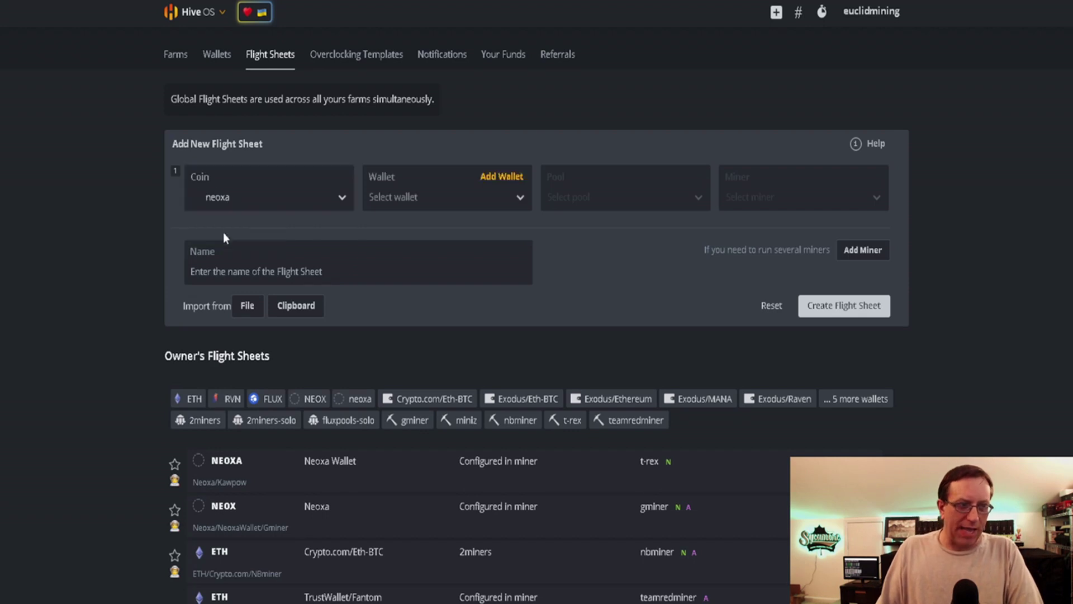
left_click(486, 180)
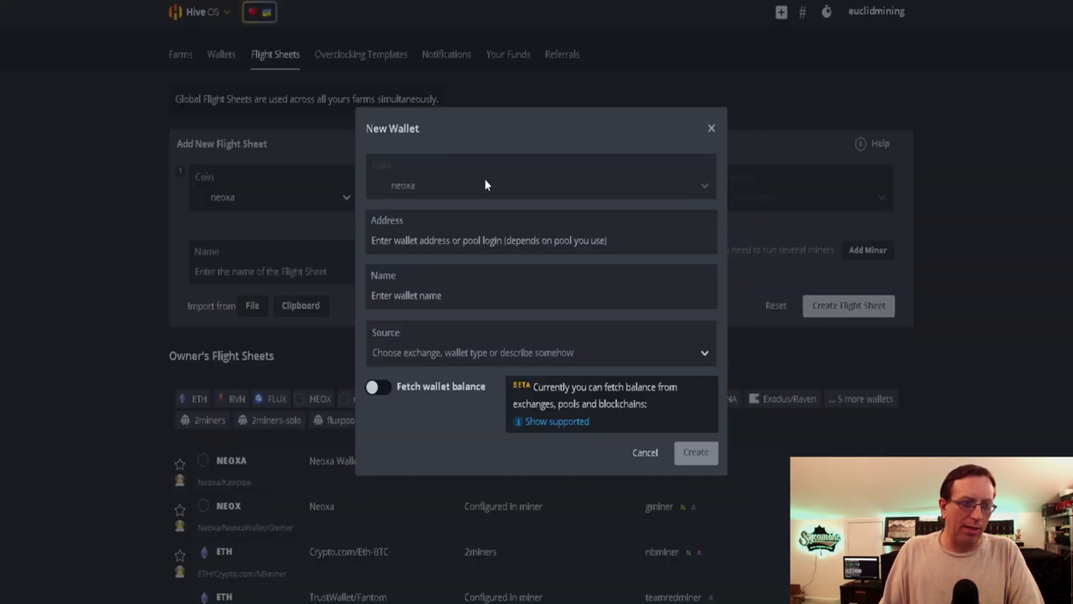
left_click(642, 453)
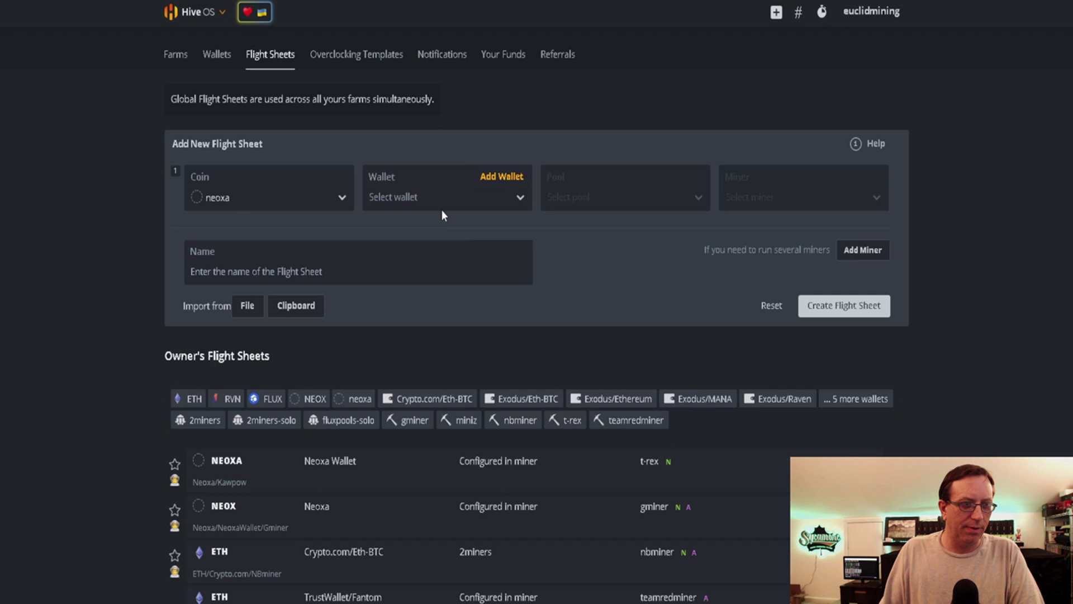
left_click(411, 196)
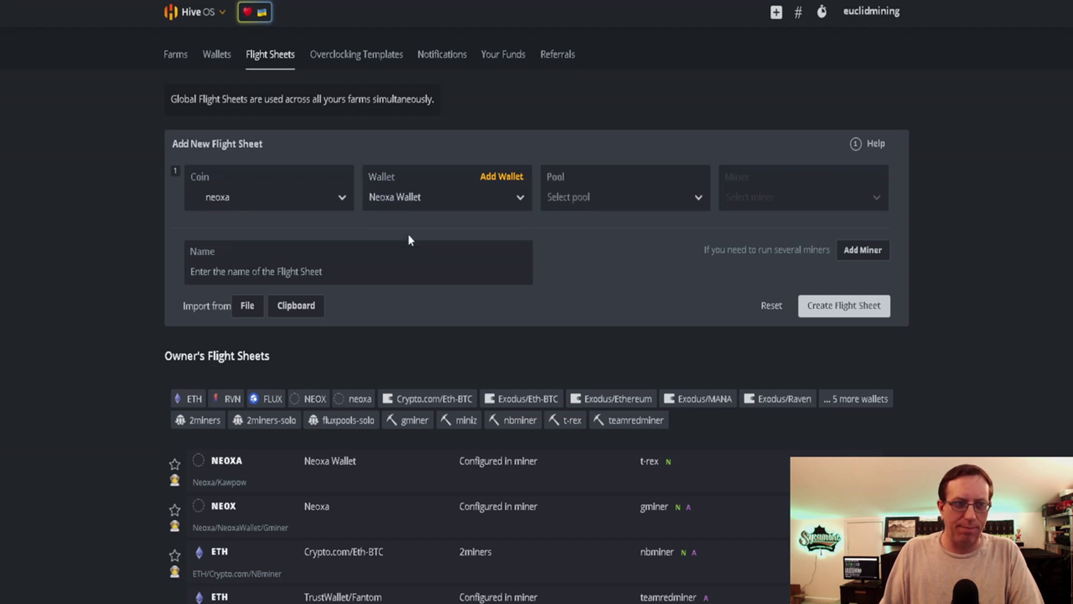
Set the flight sheet's pool to 'Configure in miner' and its miner to GMiner
left_click(573, 204)
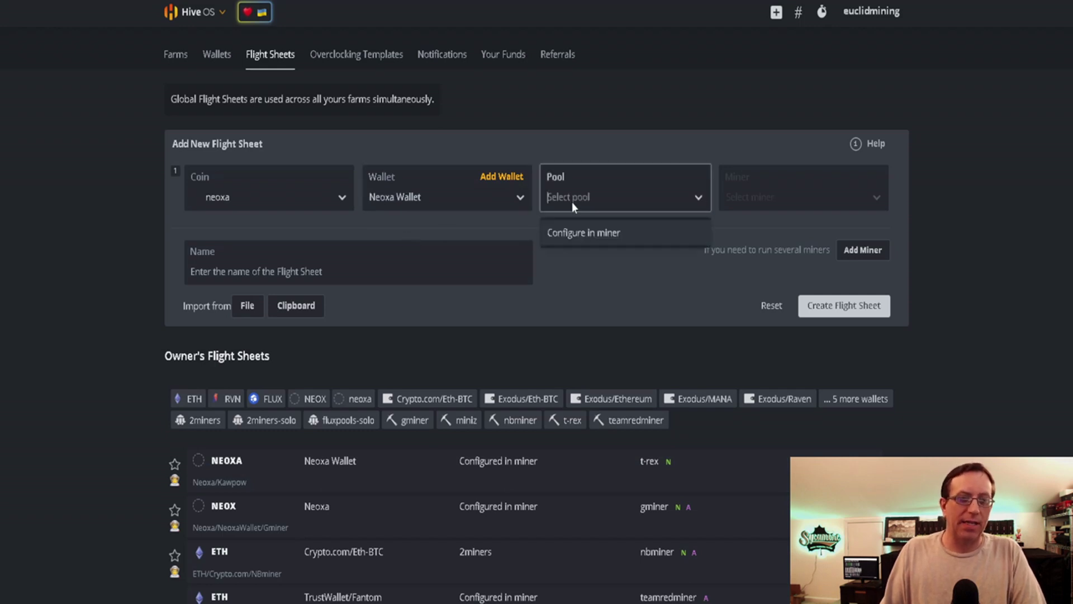
left_click(574, 229)
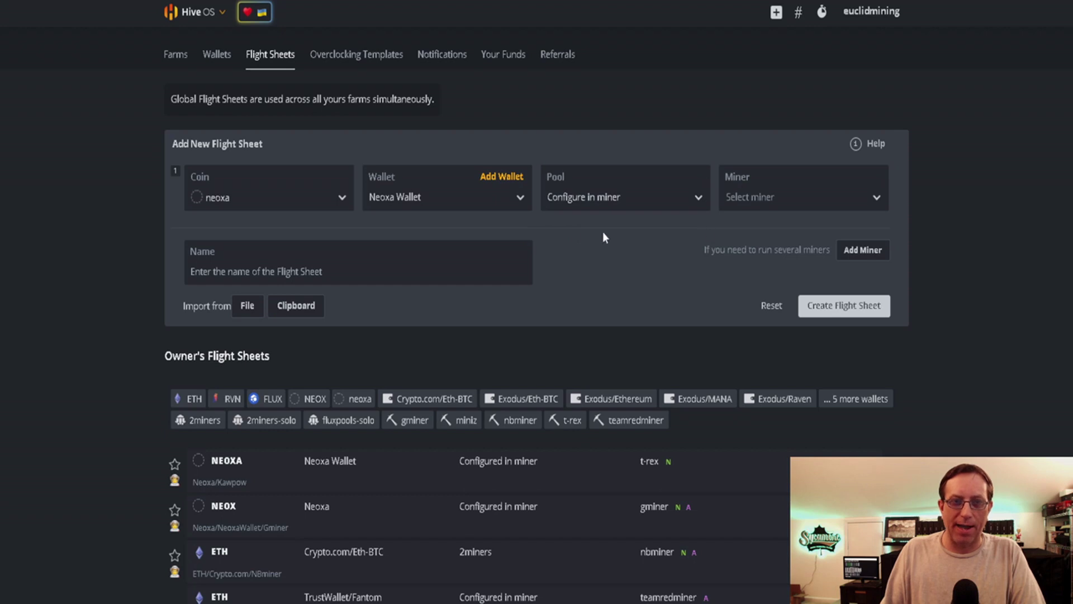
left_click(748, 200)
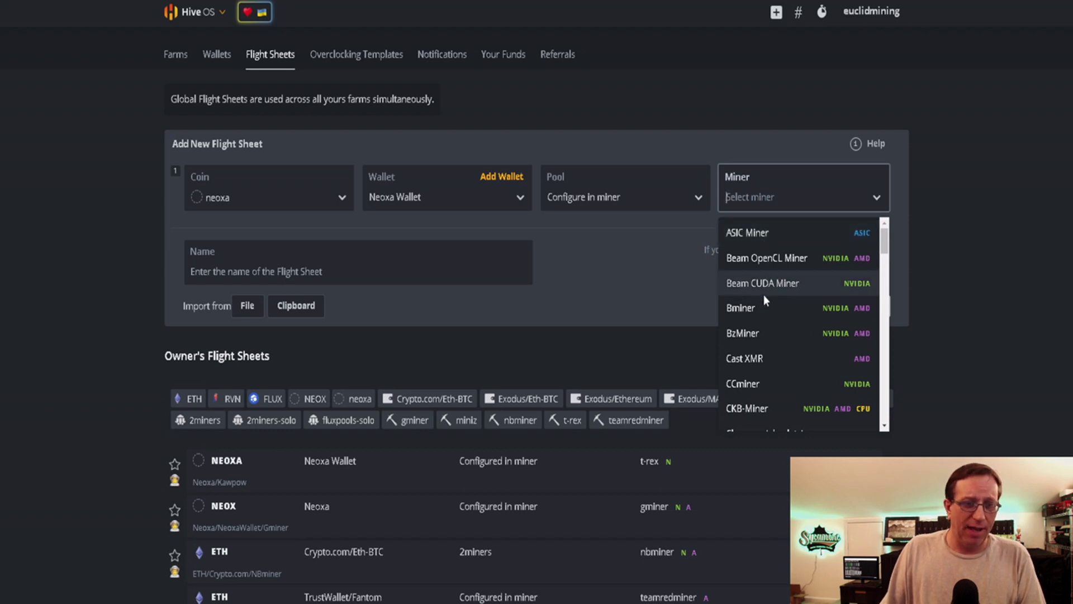
scroll(765, 301, "down", 1)
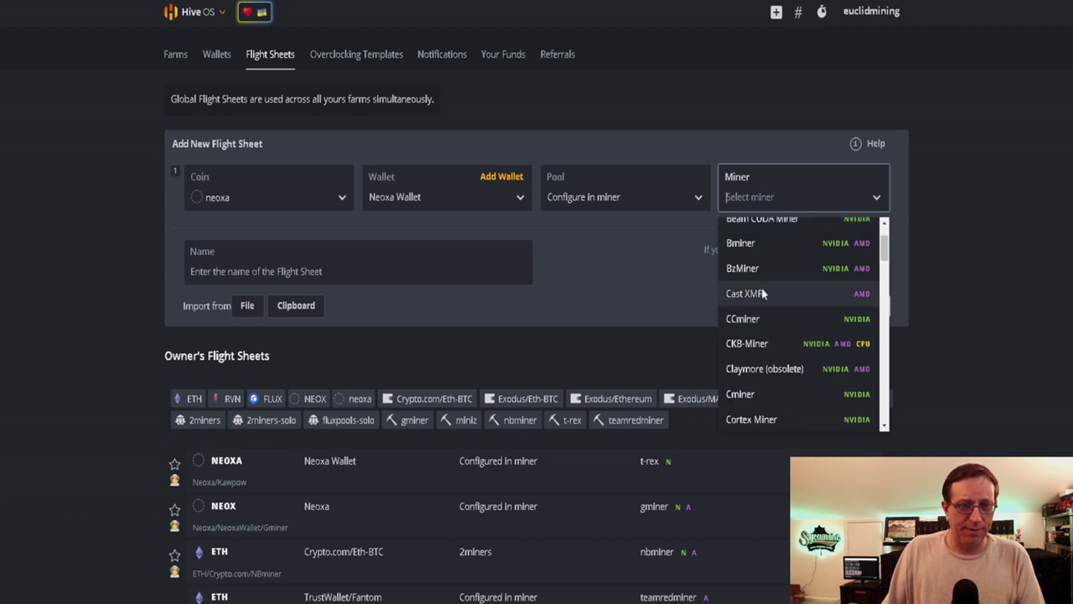
type("gmin")
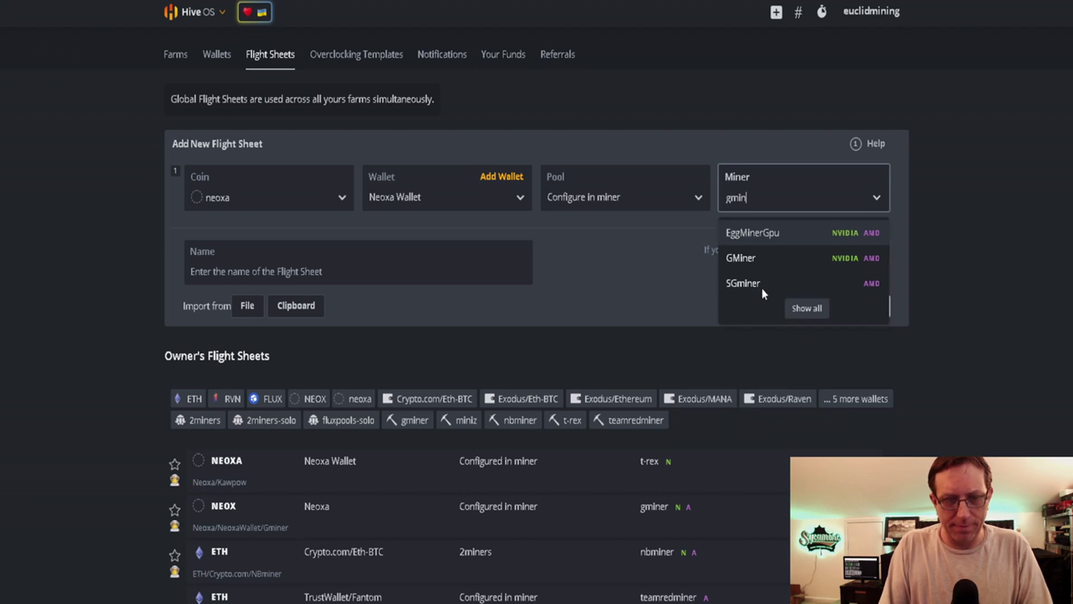
left_click(763, 259)
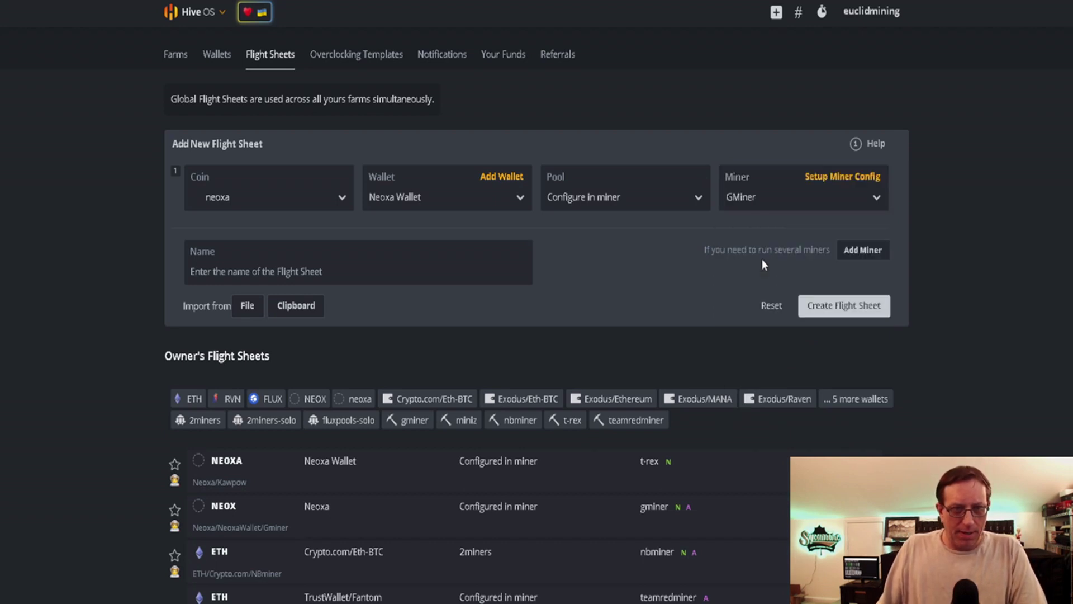
left_click(858, 177)
Paste the Neoxa wallet address into GMiner's wallet and worker template
left_click(384, 158)
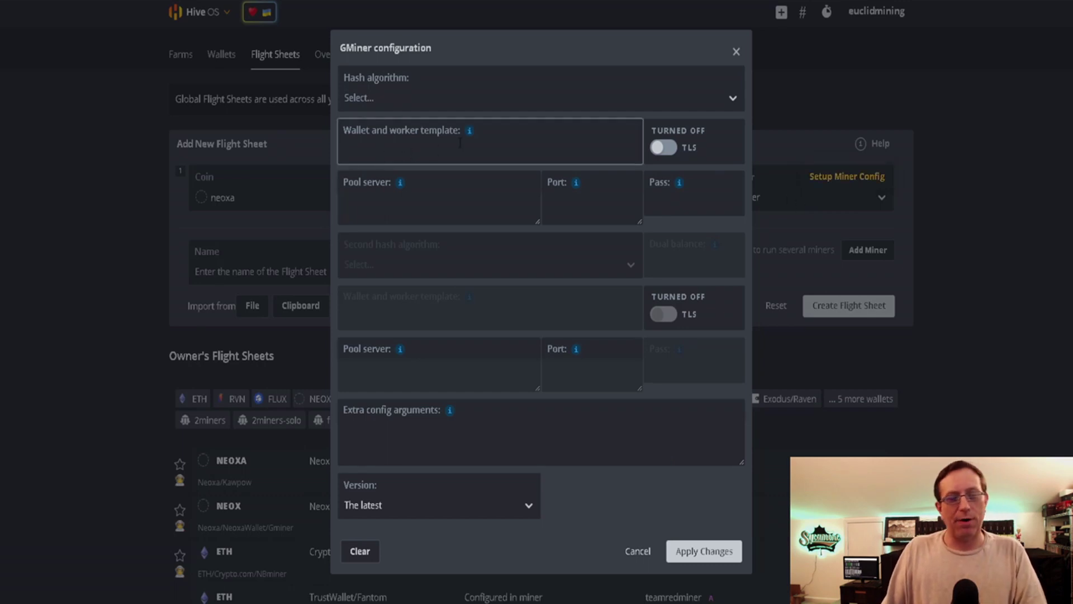
mouse_move(469, 132)
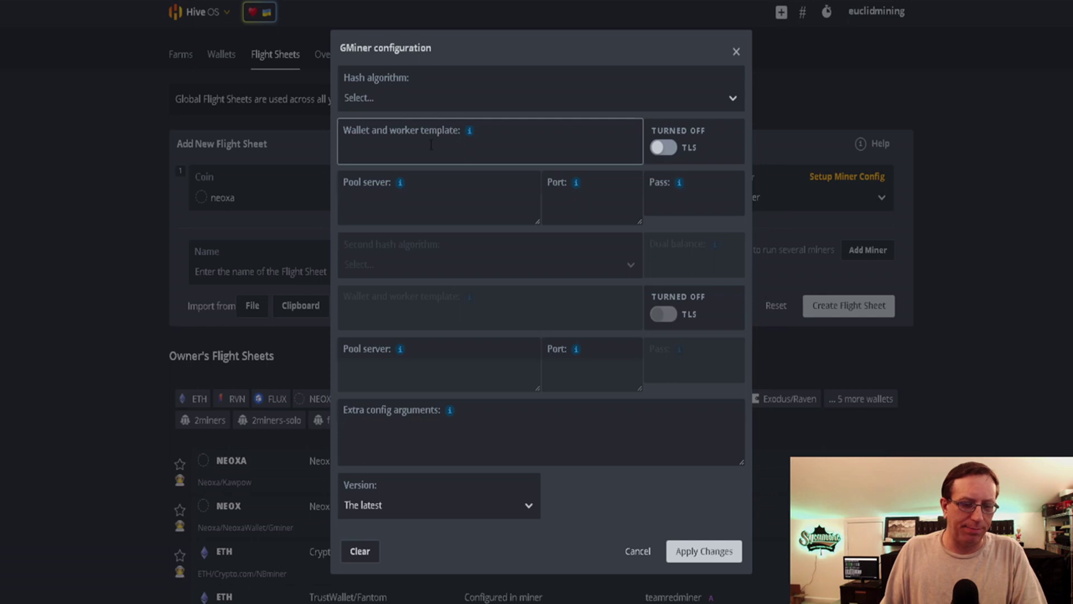
type("GRNHxCdyuRrsWecnciCNph2RyEMFAAP3U9")
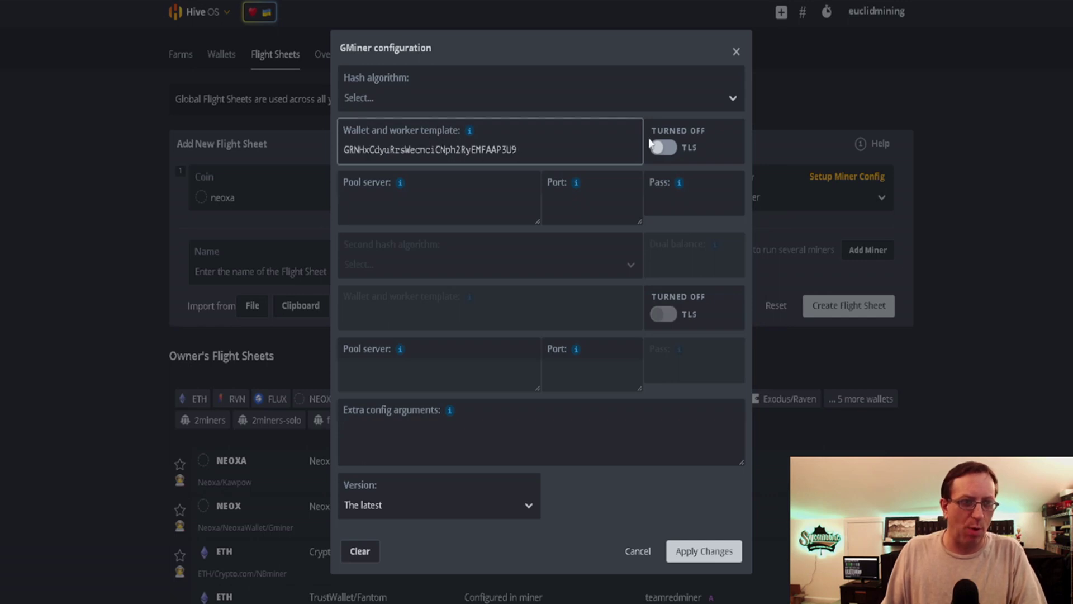
Set GMiner's hash algorithm to kawpow and move through the pool server, port and password fields
left_click(733, 98)
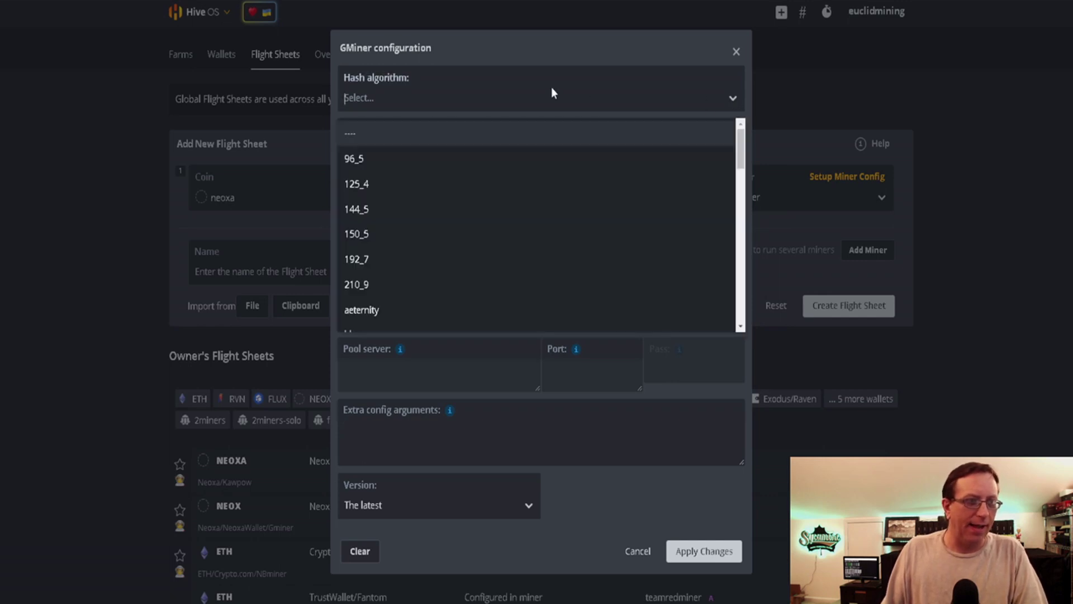
type("kaw")
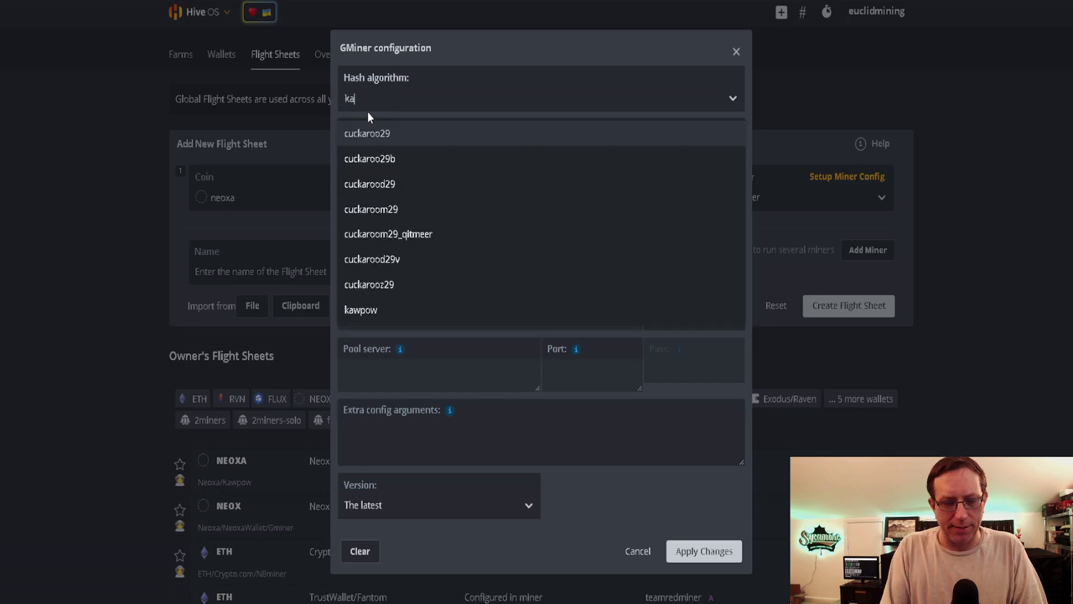
left_click(396, 134)
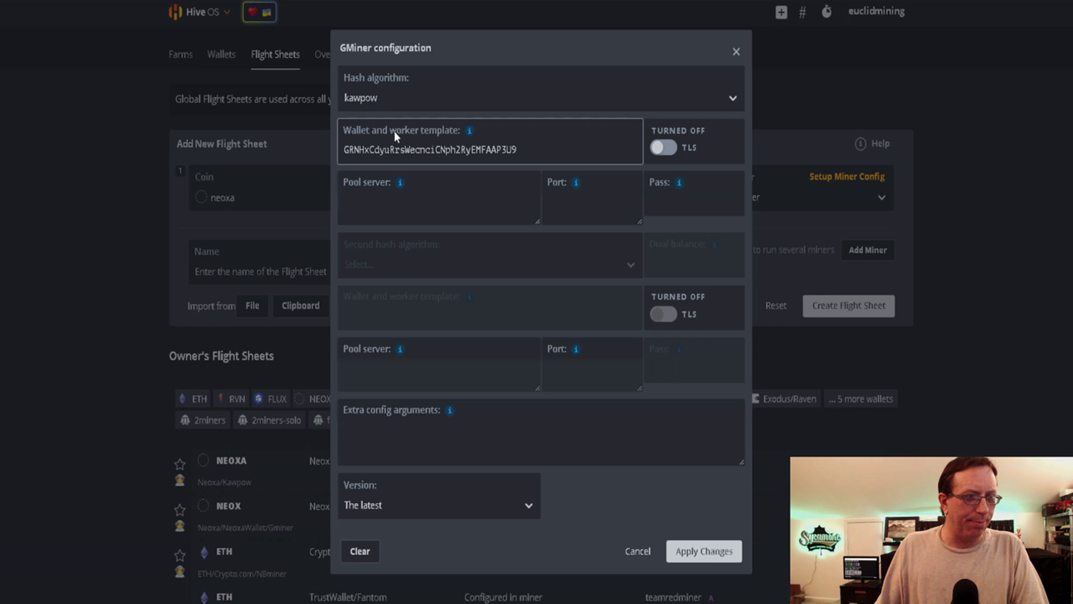
left_click(397, 211)
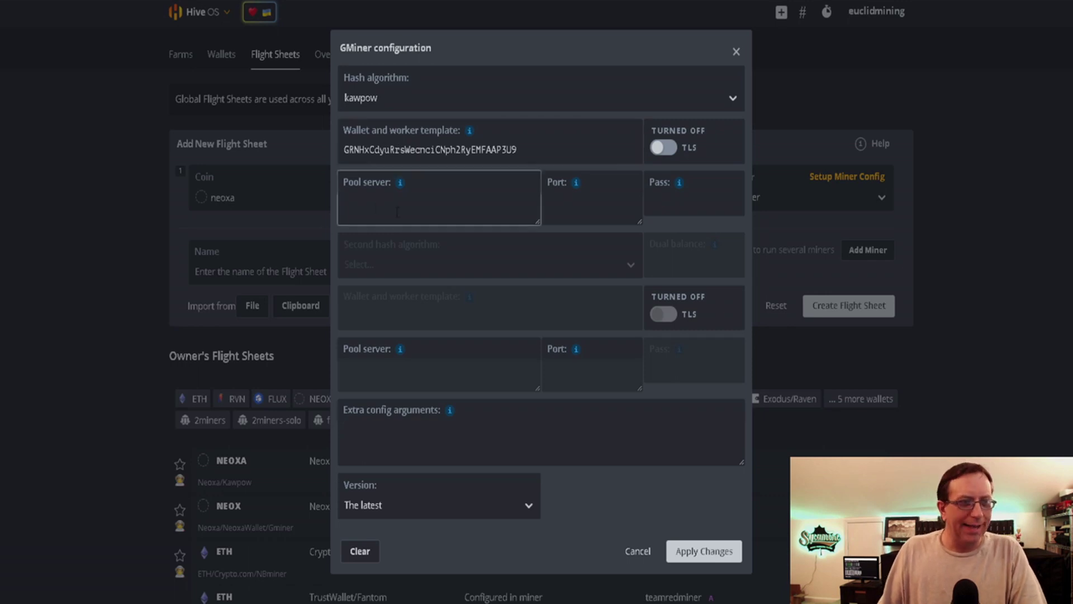
left_click(587, 208)
left_click(688, 208)
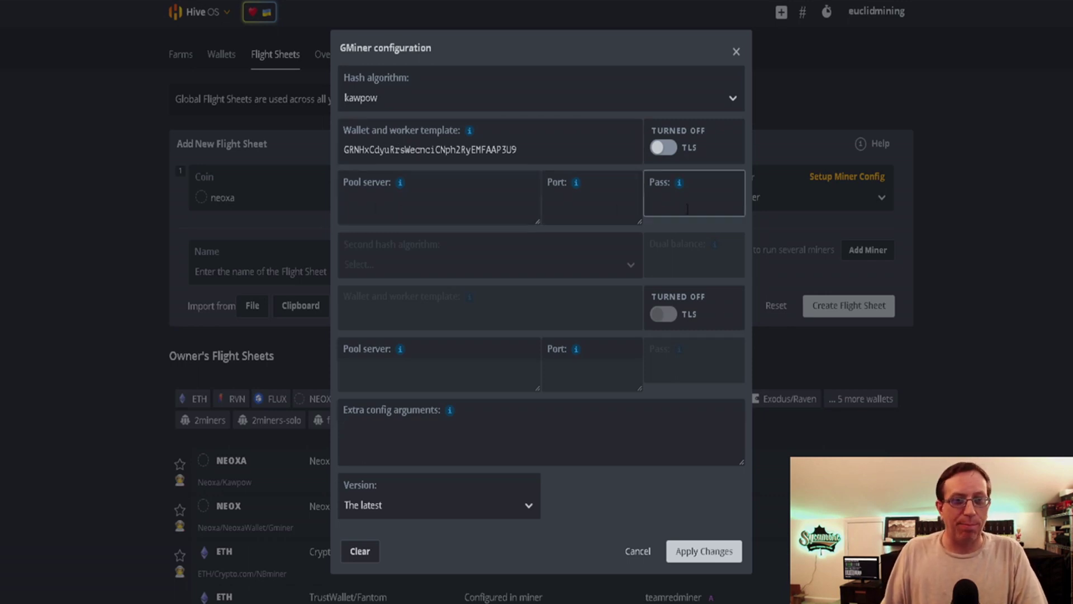
Copy the kawpow.na.mine.zergpool.com:3638 stratum address from Zergpool's generated command
key("alt+Tab")
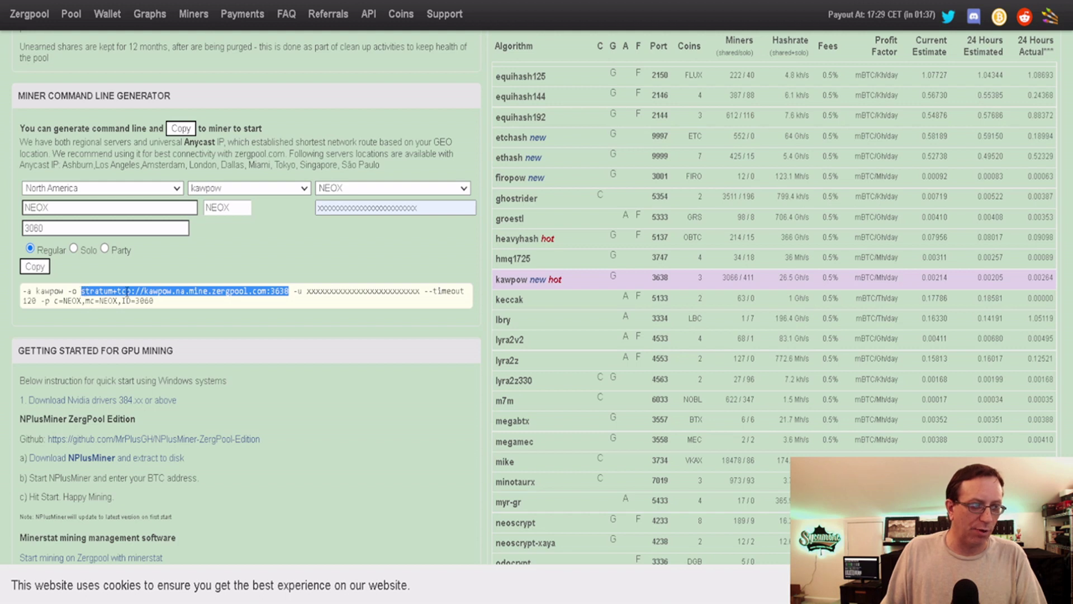
left_click(284, 294)
left_click_drag(289, 291, 81, 292)
key("ctrl+c")
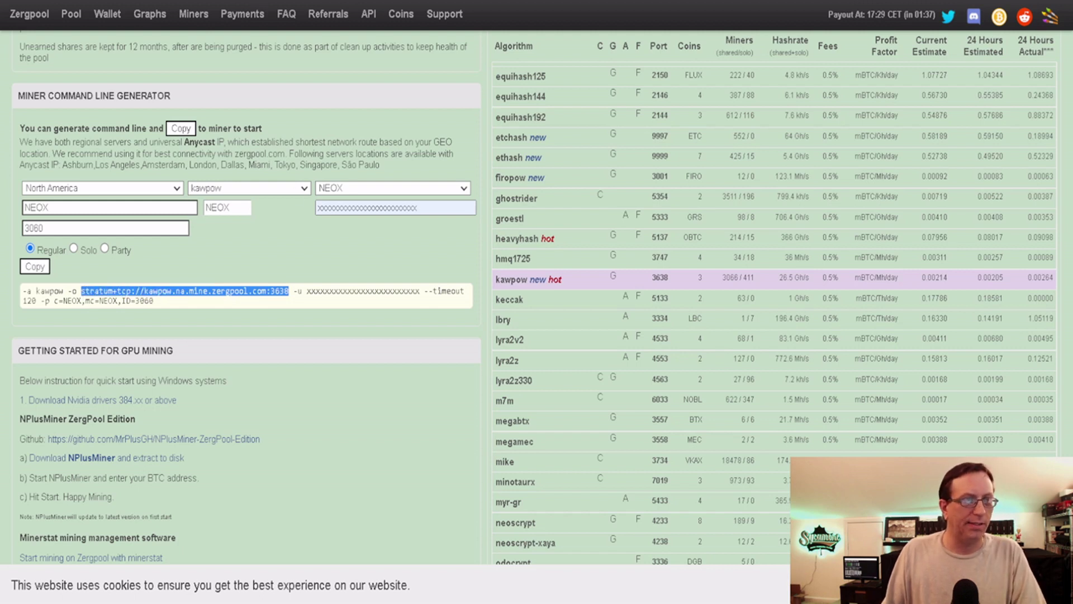
Paste it as GMiner's pool server without the ':3638' suffix and set the port to 3638
key("ctrl+Tab")
left_click(373, 219)
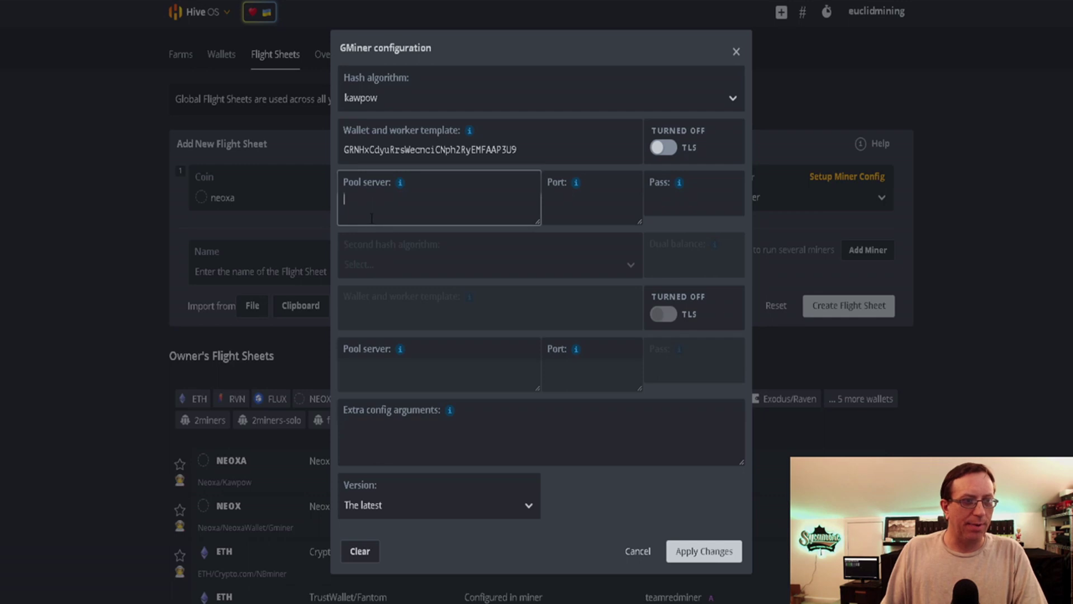
key("ctrl+v")
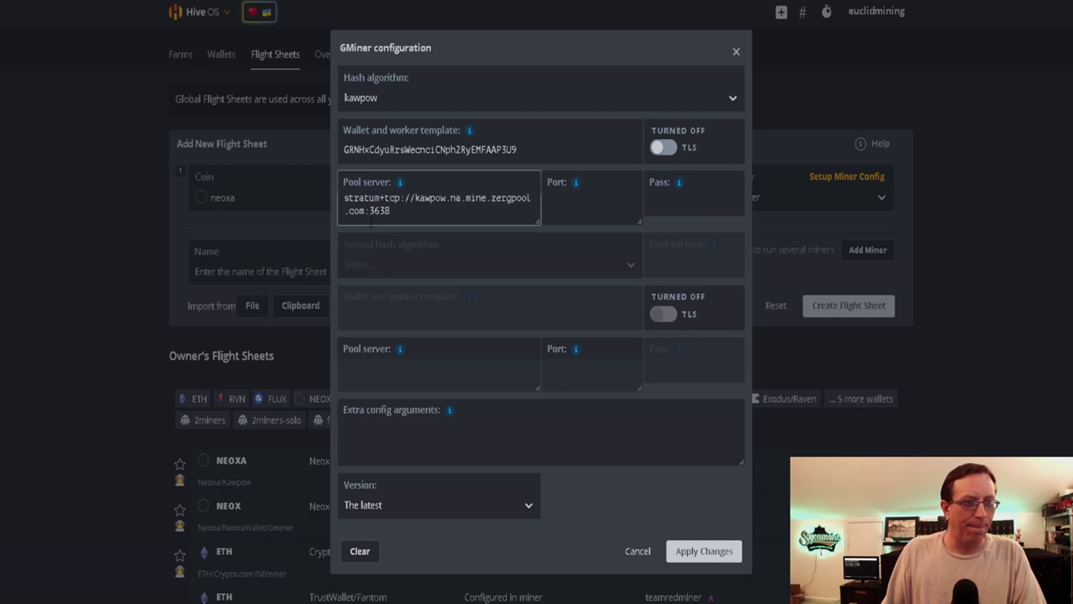
left_click(582, 212)
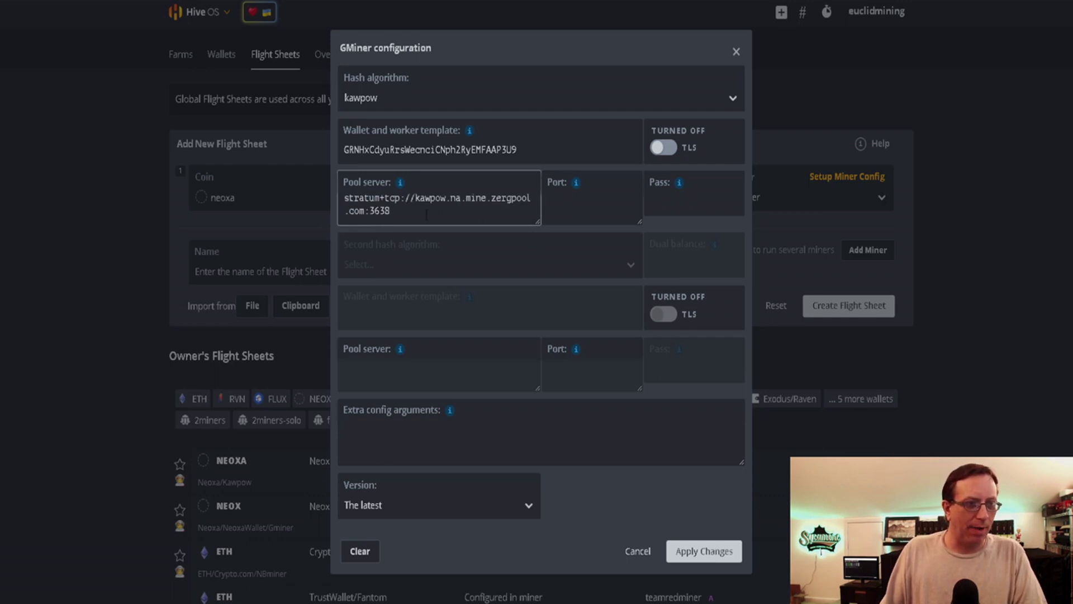
key("BackSpace")
key("BackSpace")
key("BackSpace")
key("BackSpace")
key("BackSpace")
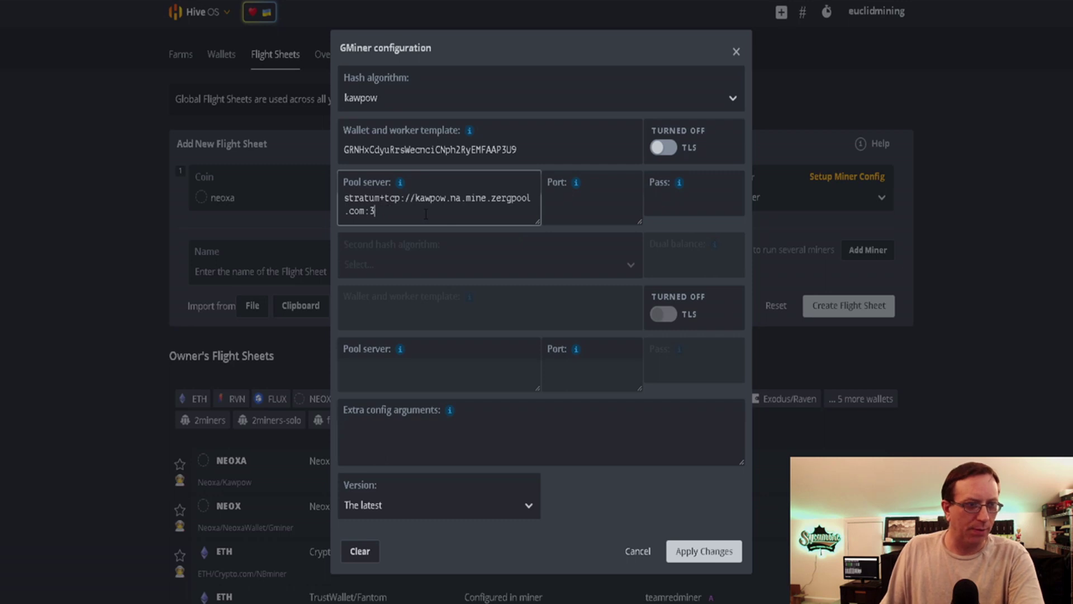
left_click(596, 212)
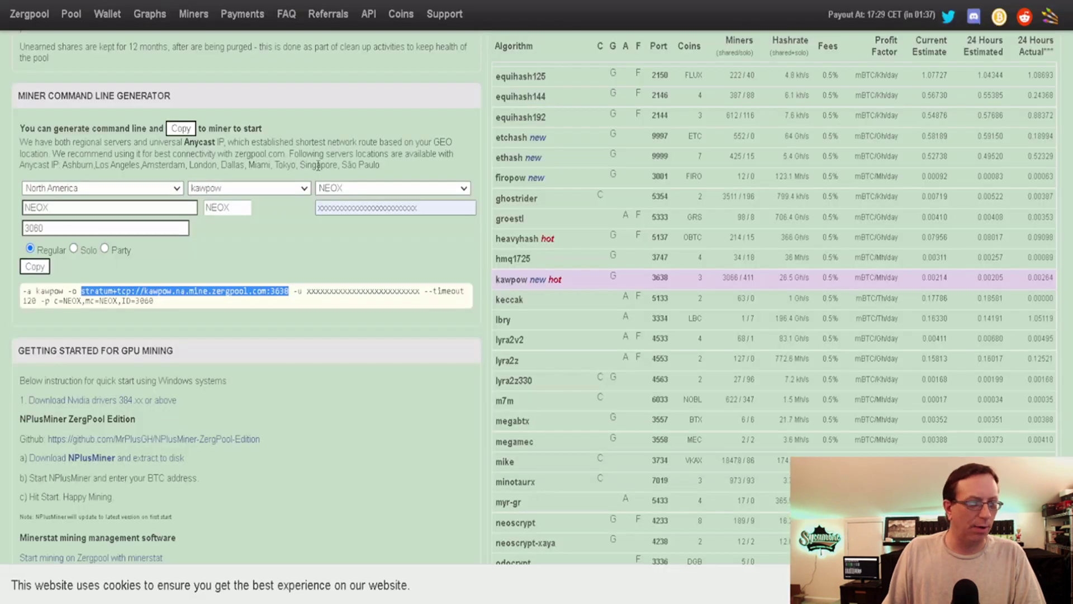
left_click(242, 317)
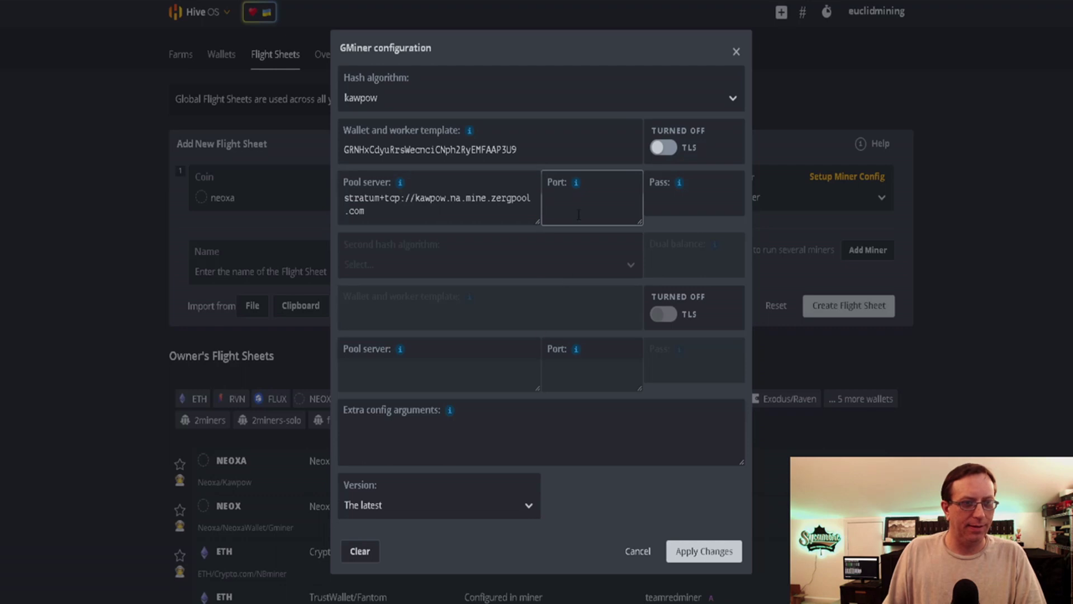
type("3638")
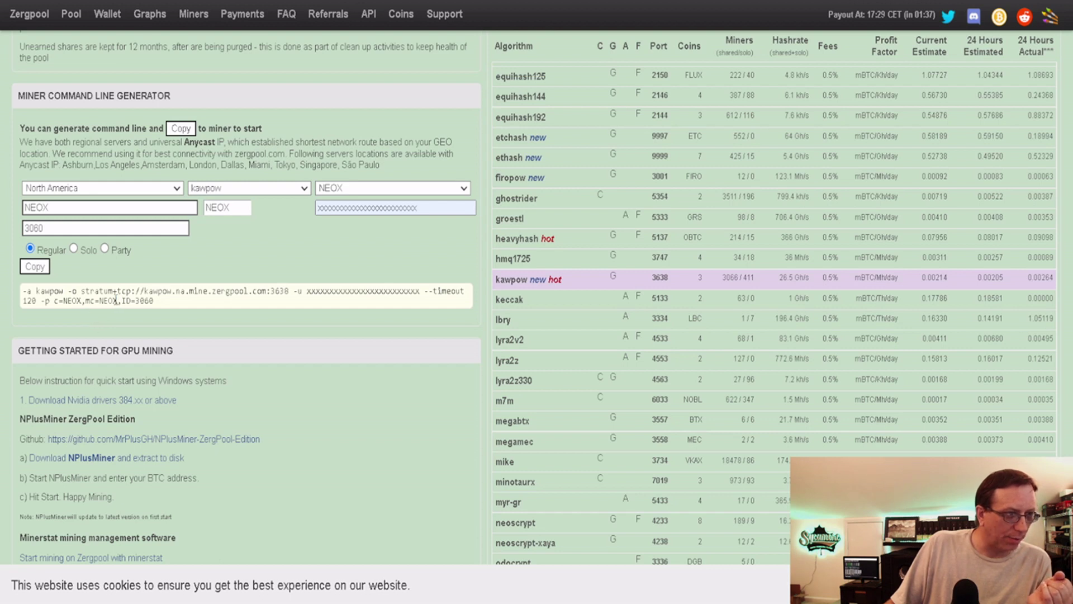
Copy c=NEOX,mc=NEOX from Zergpool's command into GMiner's Pass field and apply the changes
left_click_drag(118, 302, 55, 304)
key("ctrl+c")
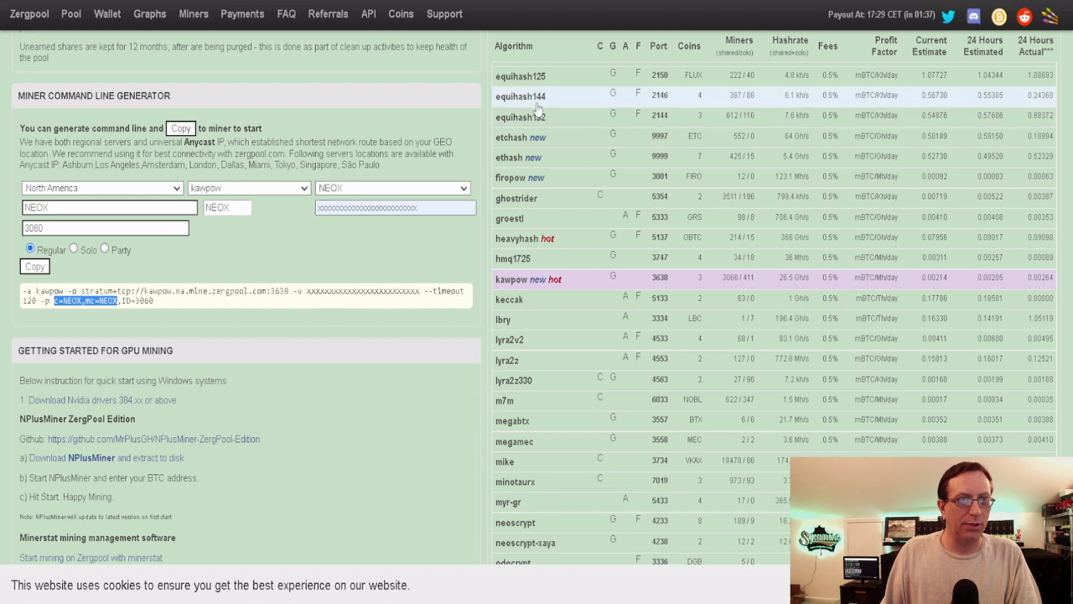
key("alt+Tab")
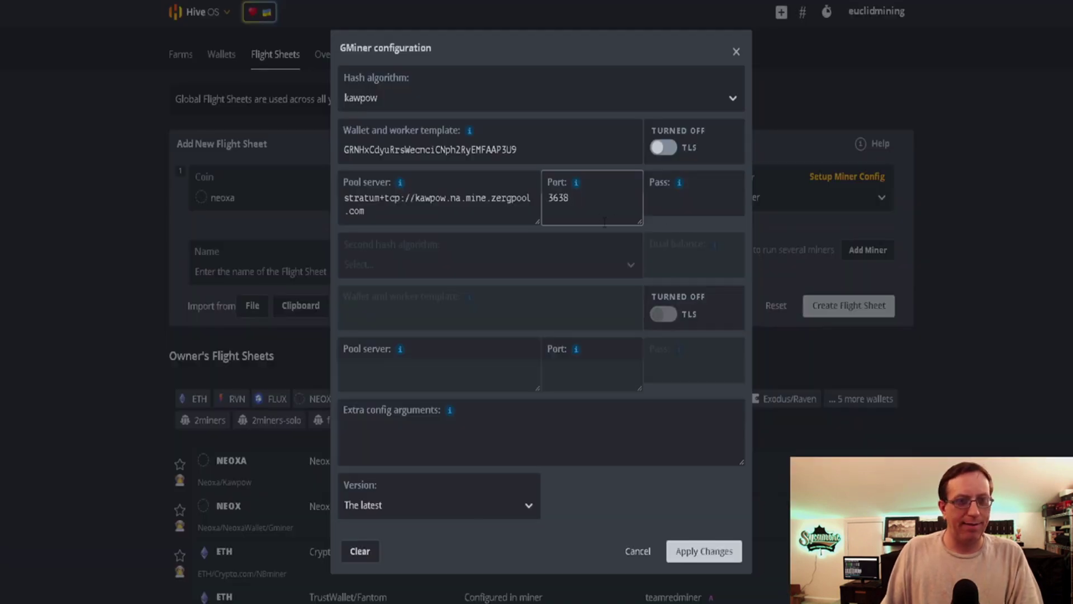
left_click(653, 207)
key("ctrl+v")
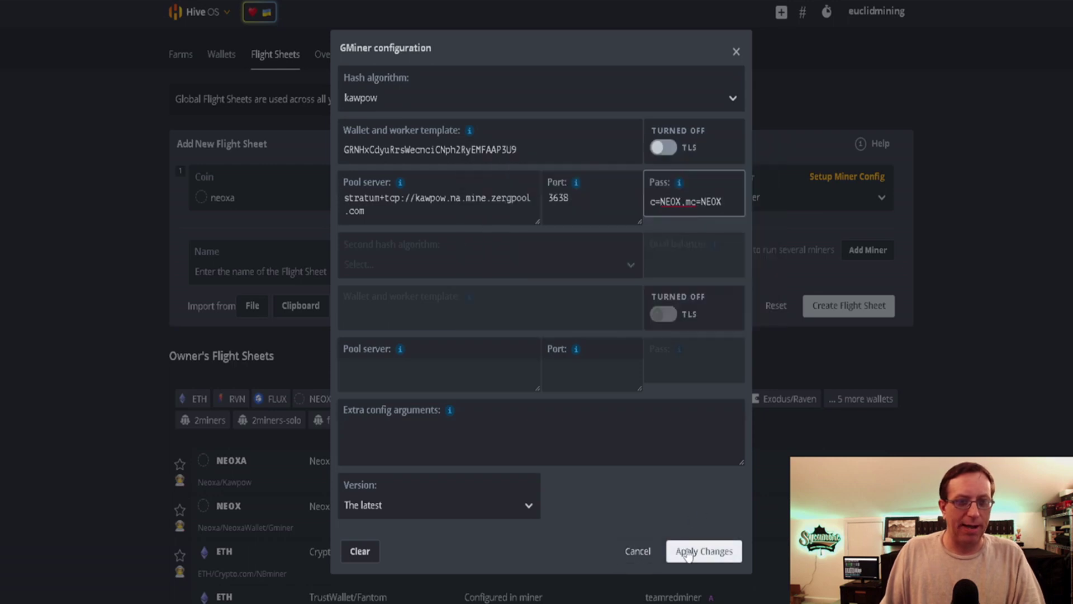
left_click(632, 551)
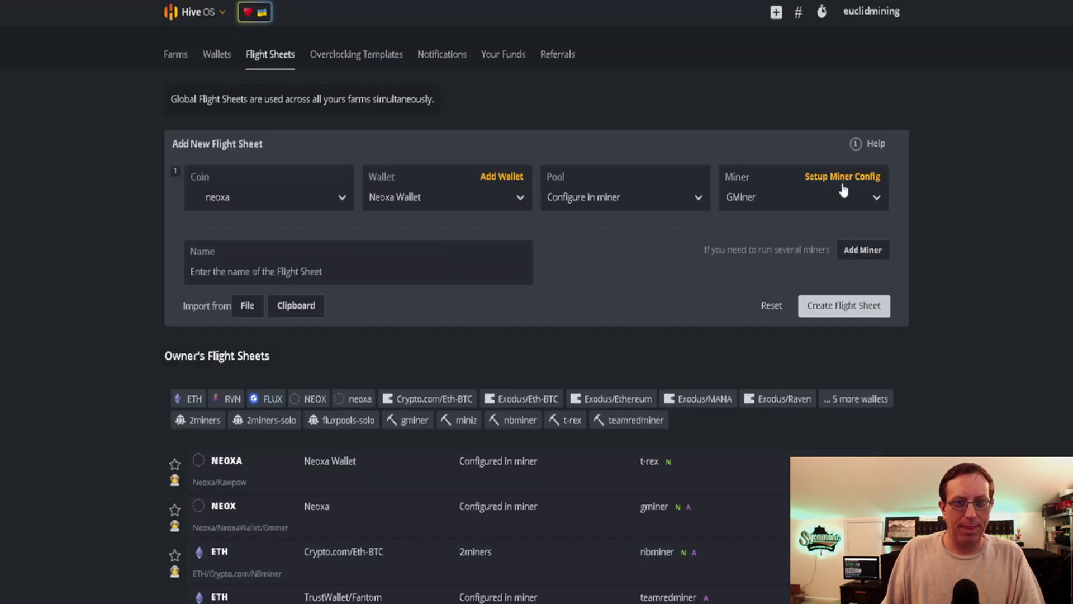
Scroll to the NEOX GMiner flight sheet, expand it, and choose Edit from its menu
scroll(715, 270, "down", 2)
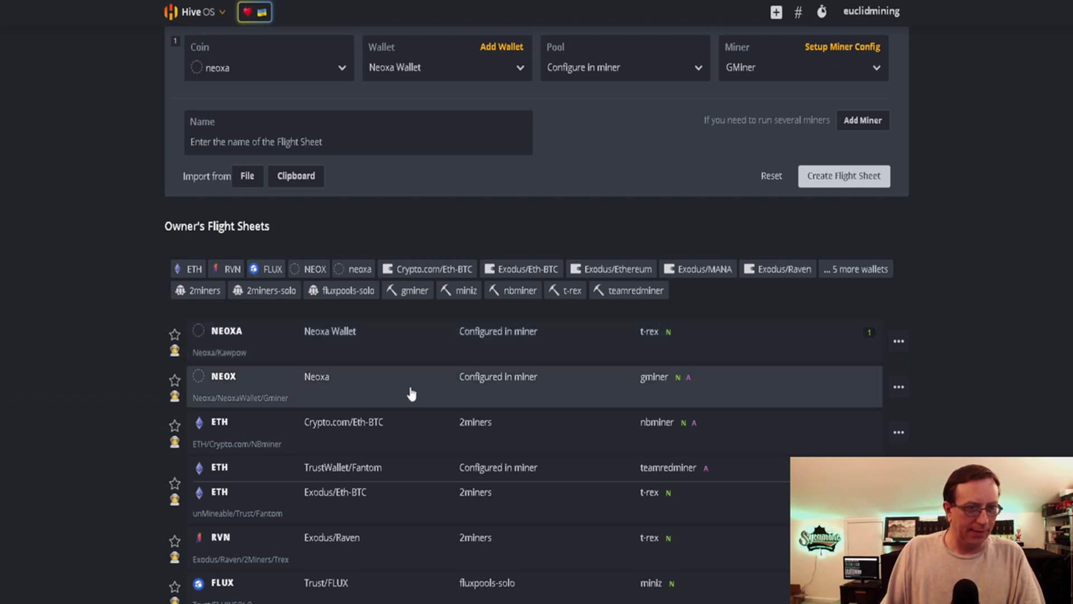
left_click(586, 393)
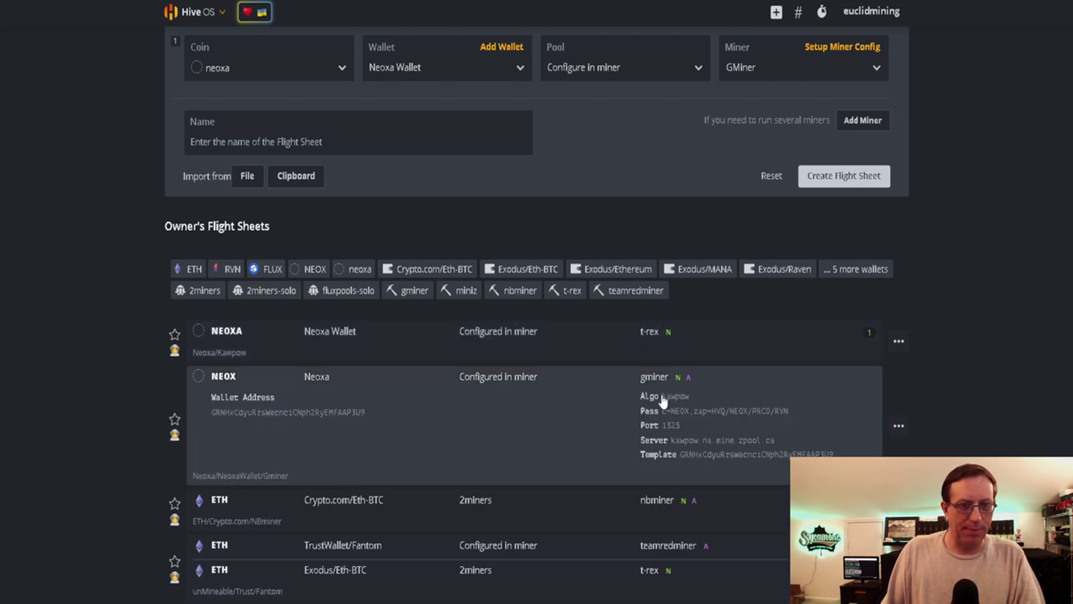
left_click(899, 426)
left_click(854, 452)
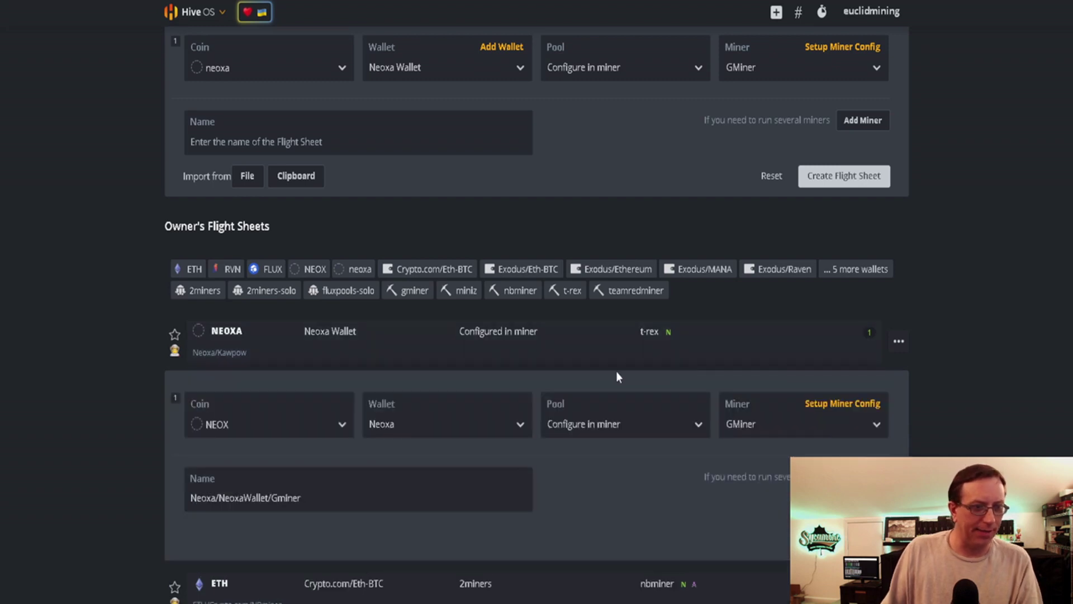
left_click(846, 403)
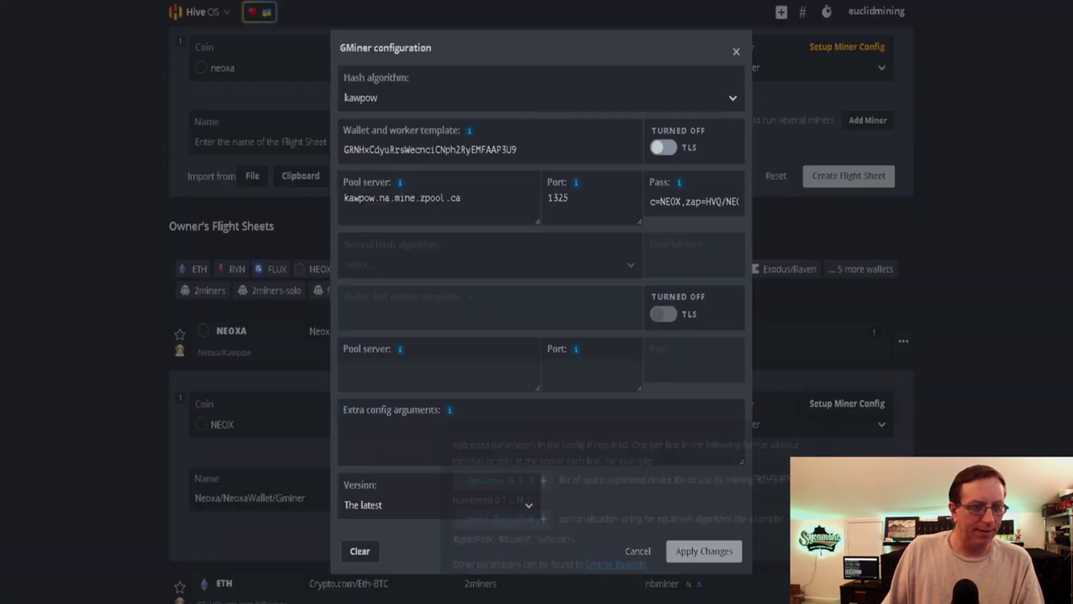
left_click(437, 208)
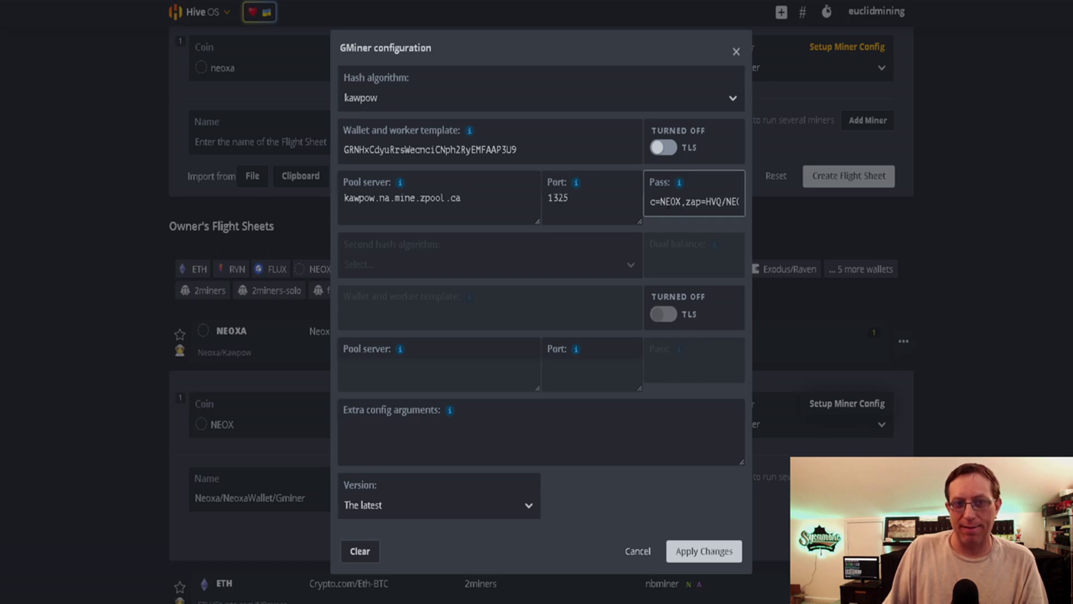
triple_click(698, 202)
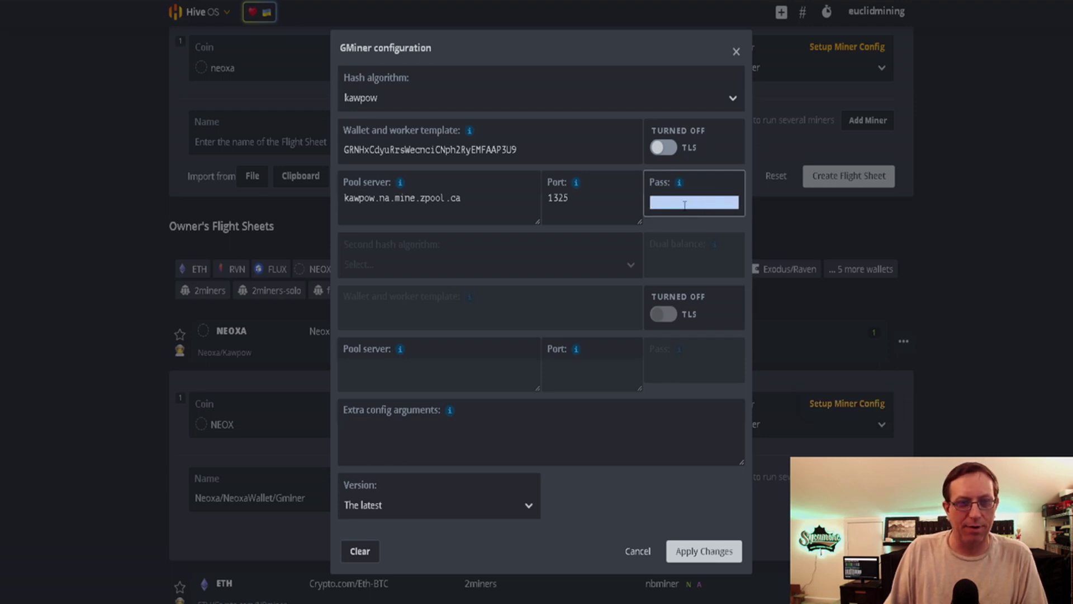
left_click(657, 201)
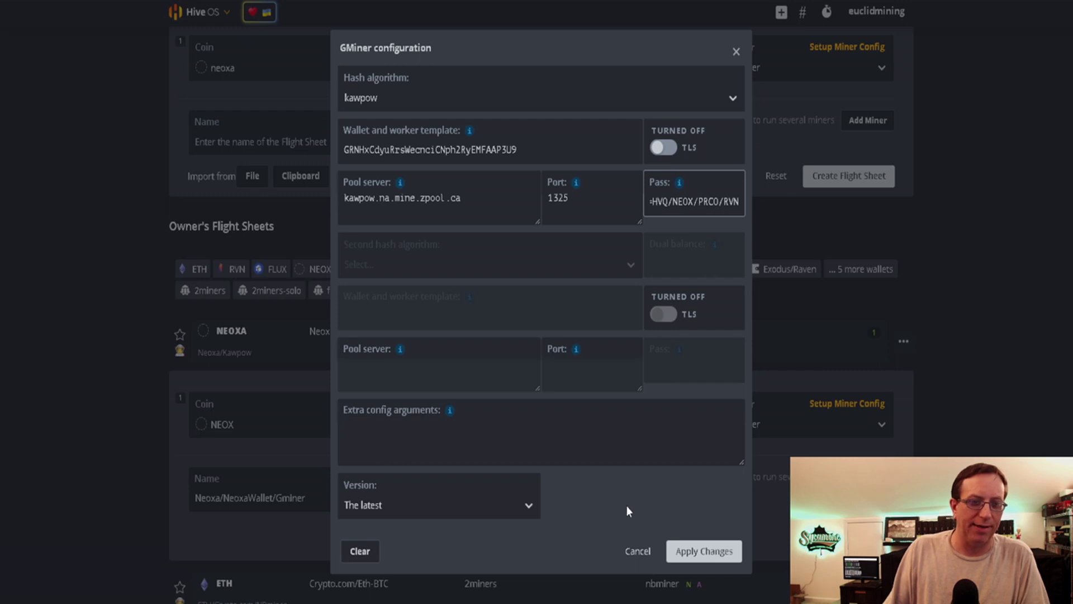
left_click(637, 550)
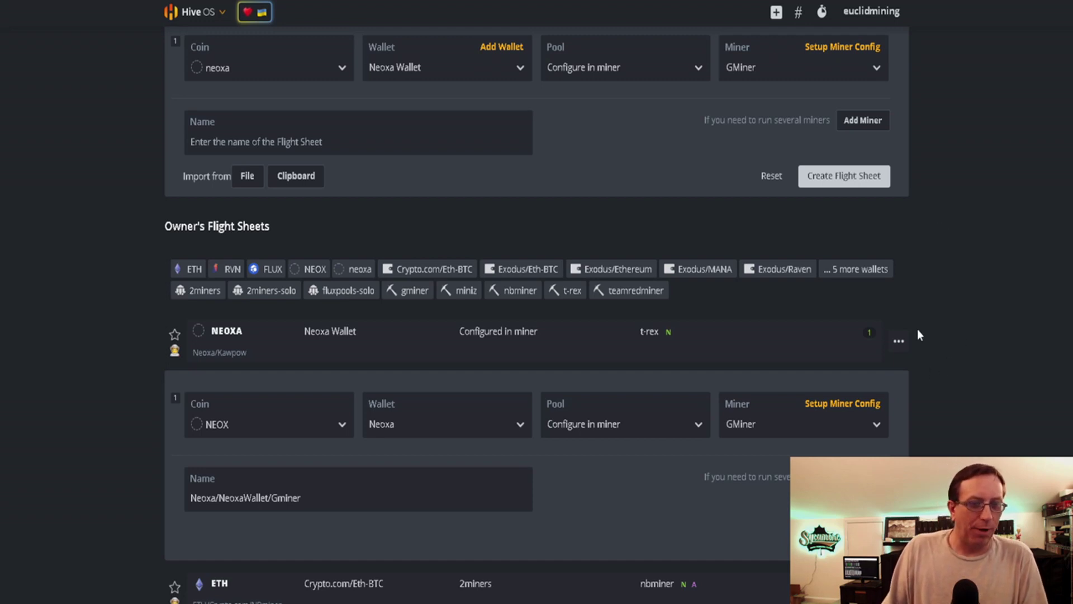
Open the NEOXA T-Rex flight sheet for editing and bring up its T-Rex miner configuration
left_click(898, 341)
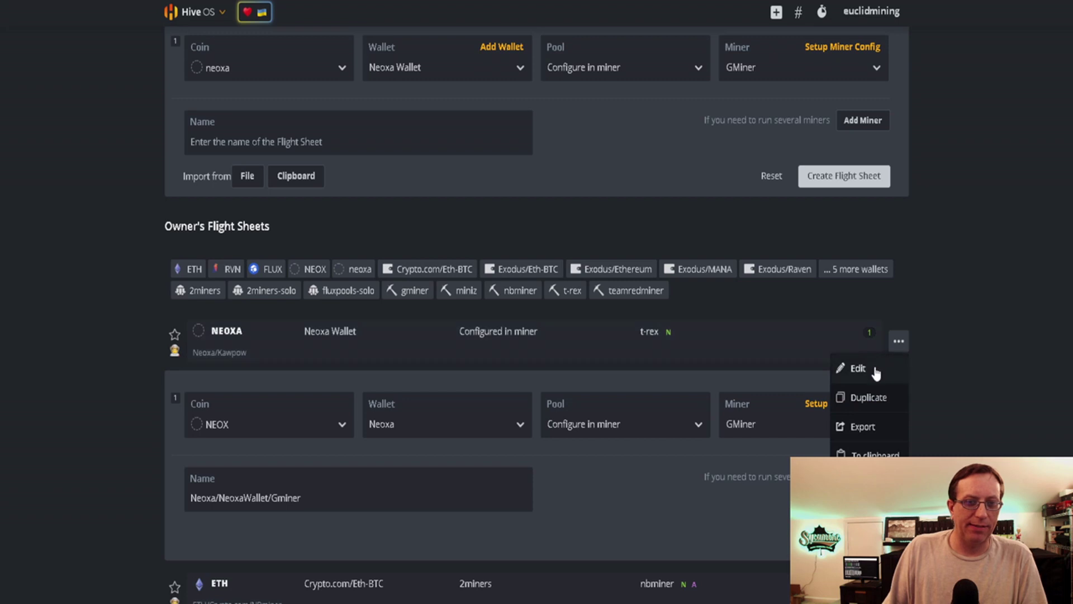
left_click(859, 369)
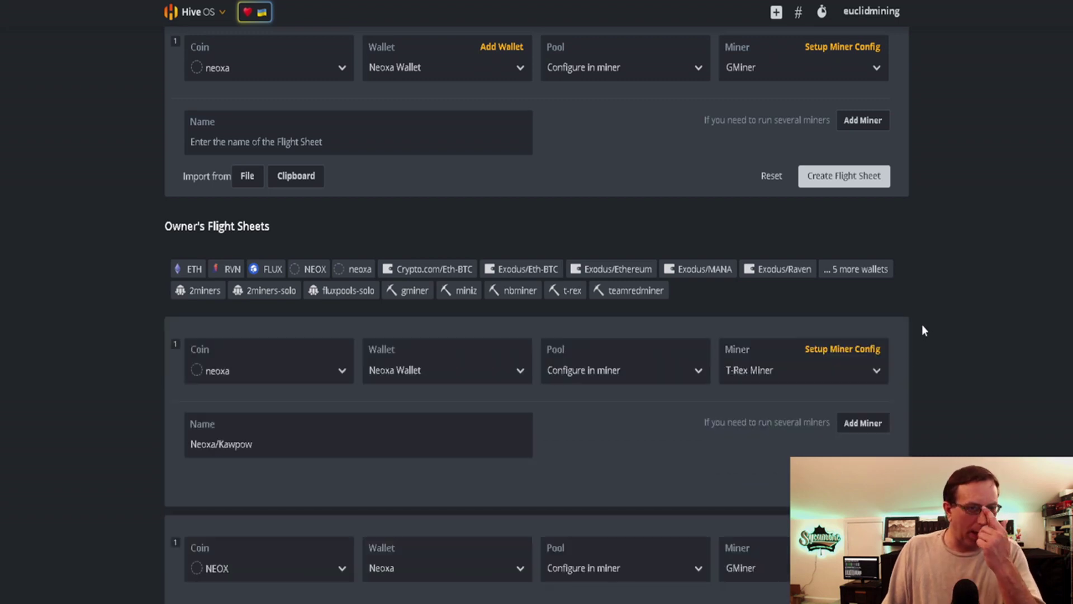
left_click(841, 349)
Check the T-Rex pool URL kawpow.na.mine.zergpool.com:3638 and password c=NEOX,mc=NEOX against Zergpool
left_click(432, 223)
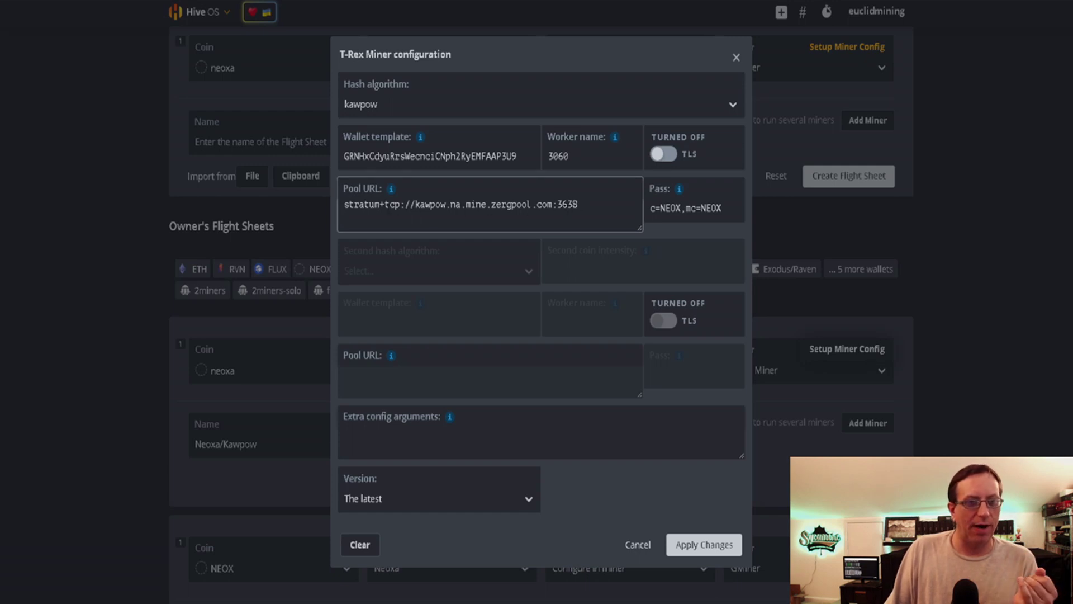
left_click(693, 208)
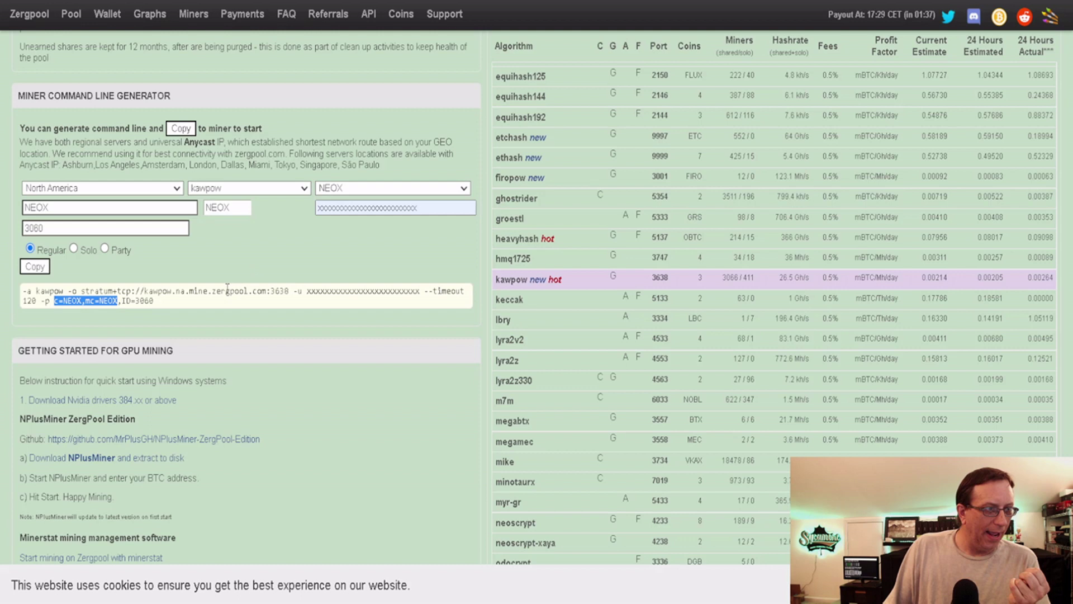
left_click(219, 295)
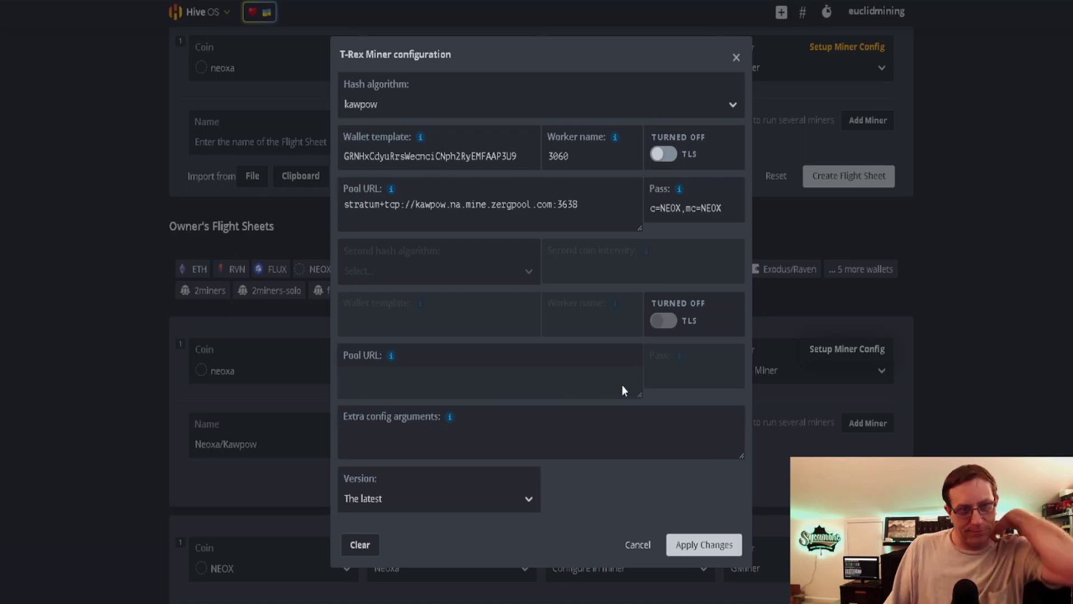
left_click(521, 221)
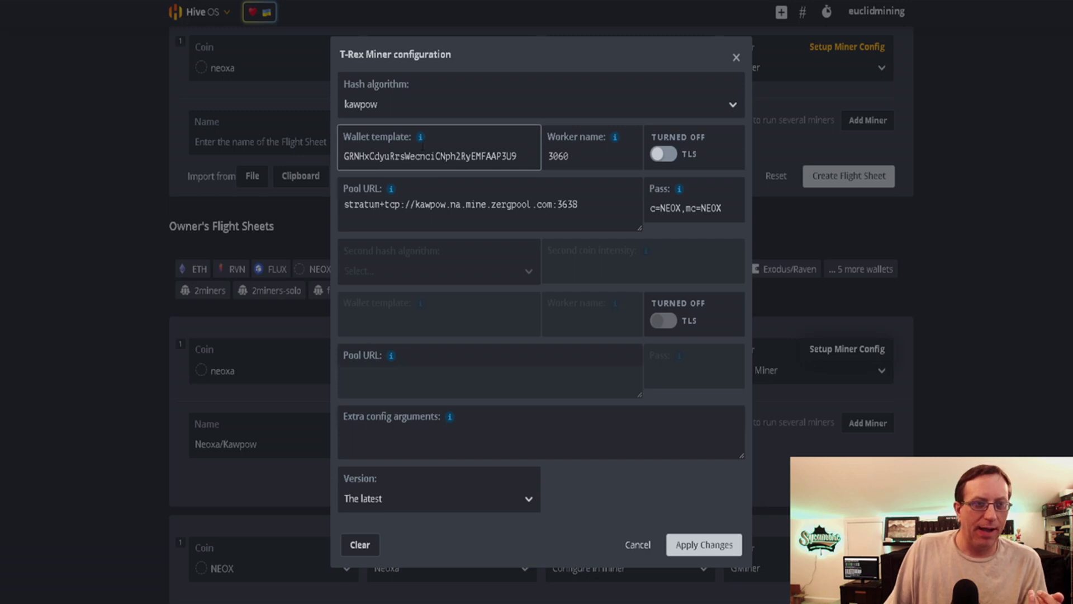
mouse_move(422, 152)
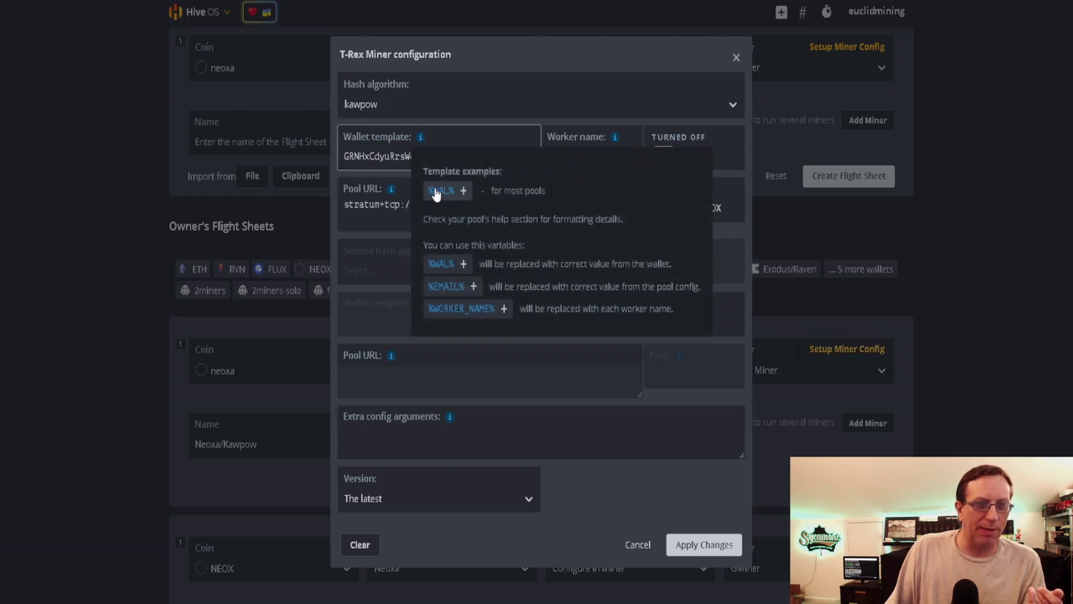
Leave the T-Rex hash algorithm at kawpow and cancel the miner configuration unchanged
left_click(462, 103)
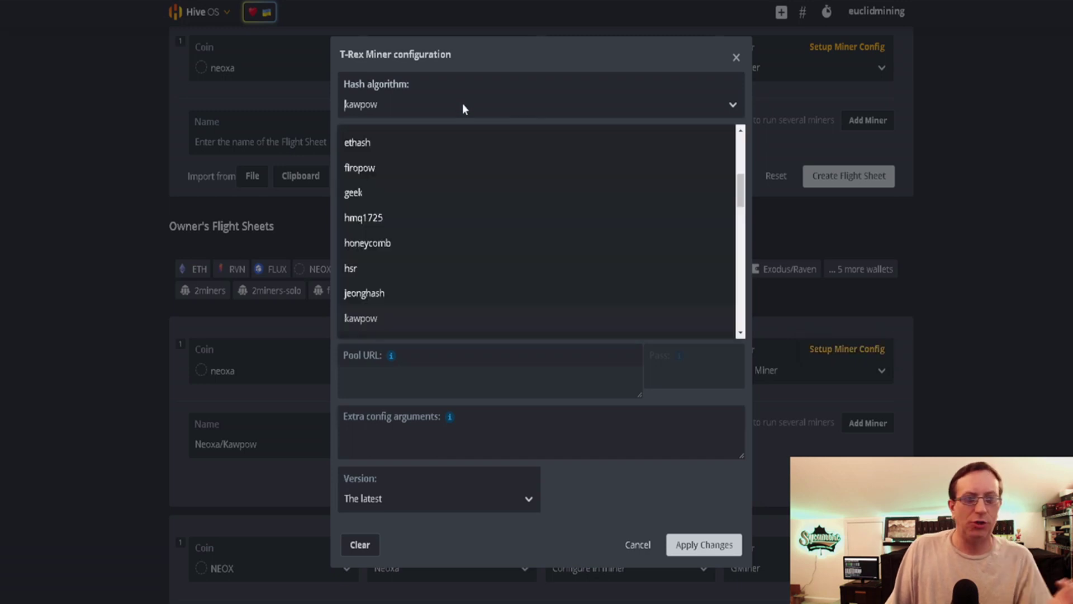
left_click(517, 52)
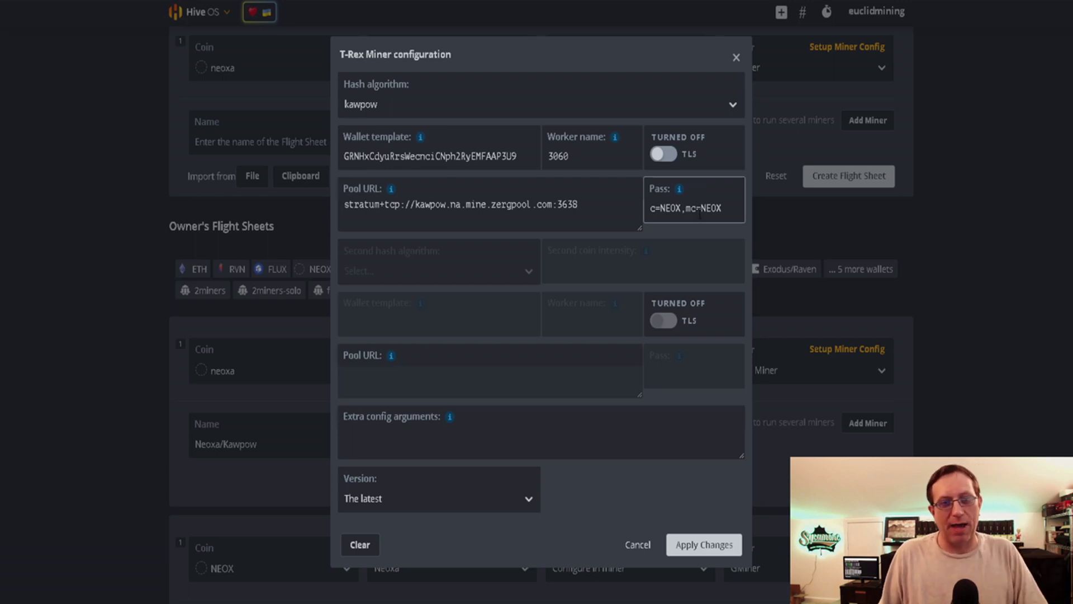
left_click(638, 547)
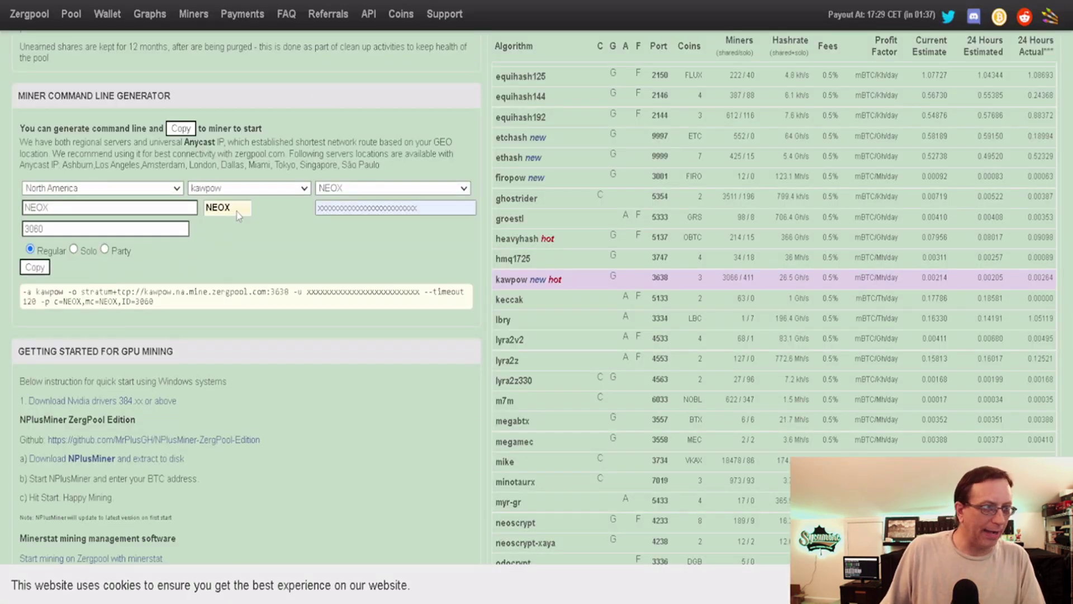
Check the NEOX coin selection and switch Zergpool's generated command to solo mining (m=solo)
left_click(238, 212)
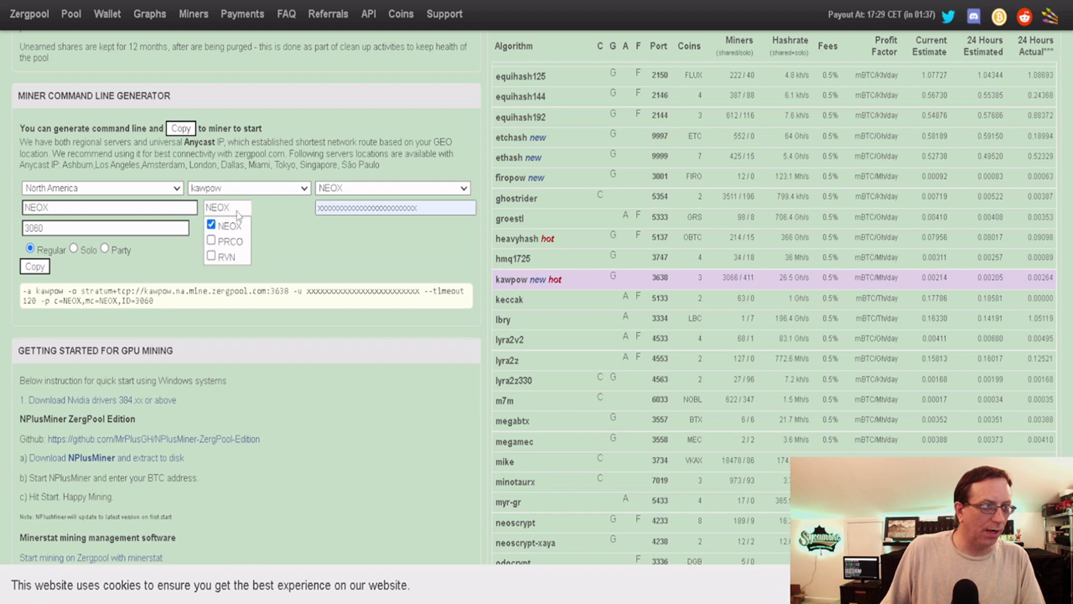
left_click(294, 244)
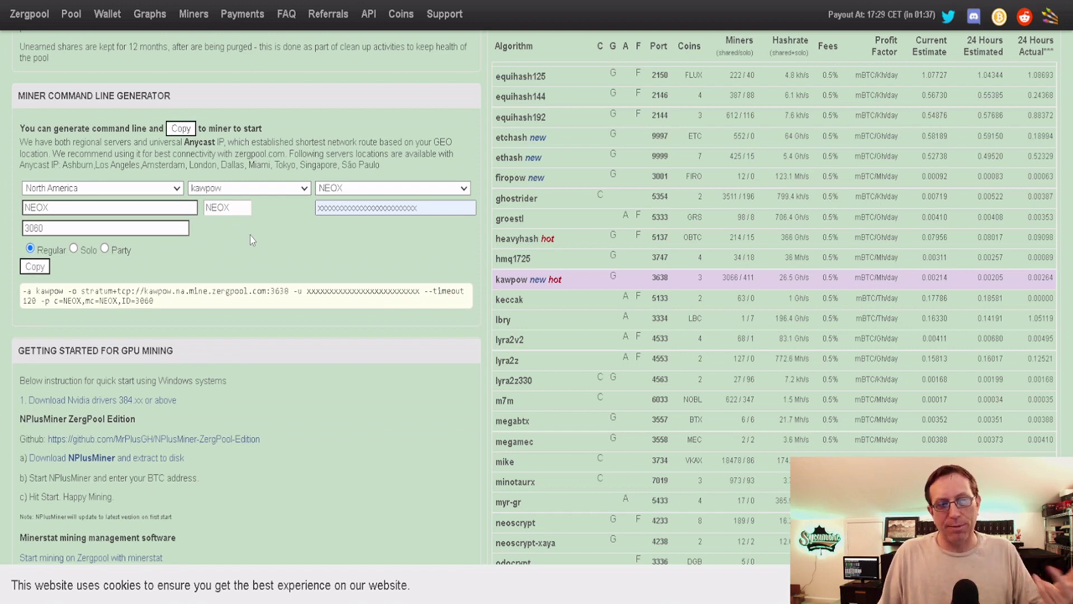
left_click(239, 211)
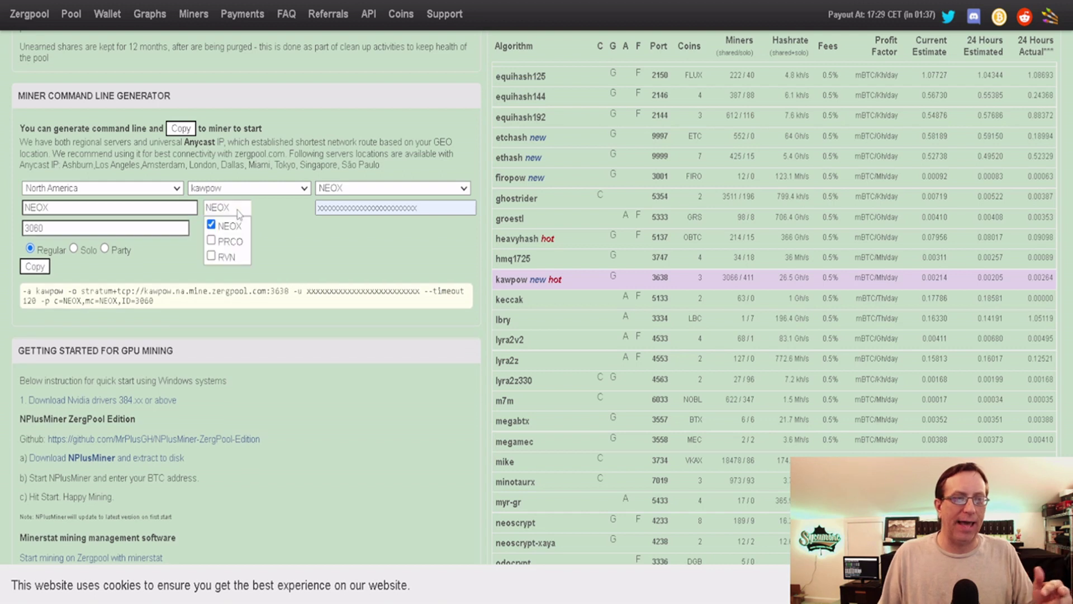
left_click(272, 256)
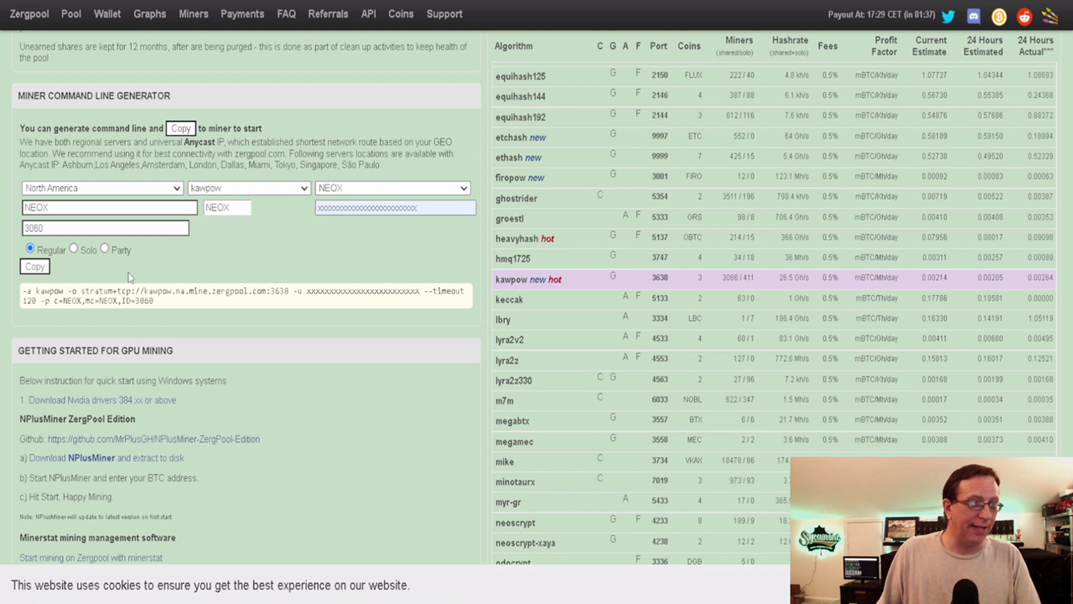
left_click(73, 249)
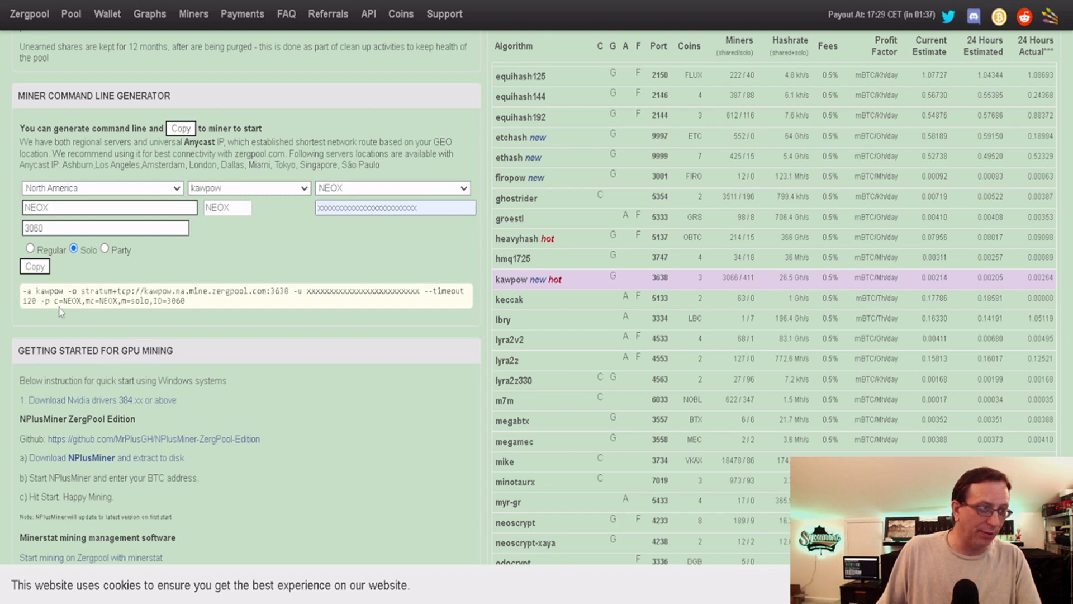
left_click_drag(55, 301, 149, 302)
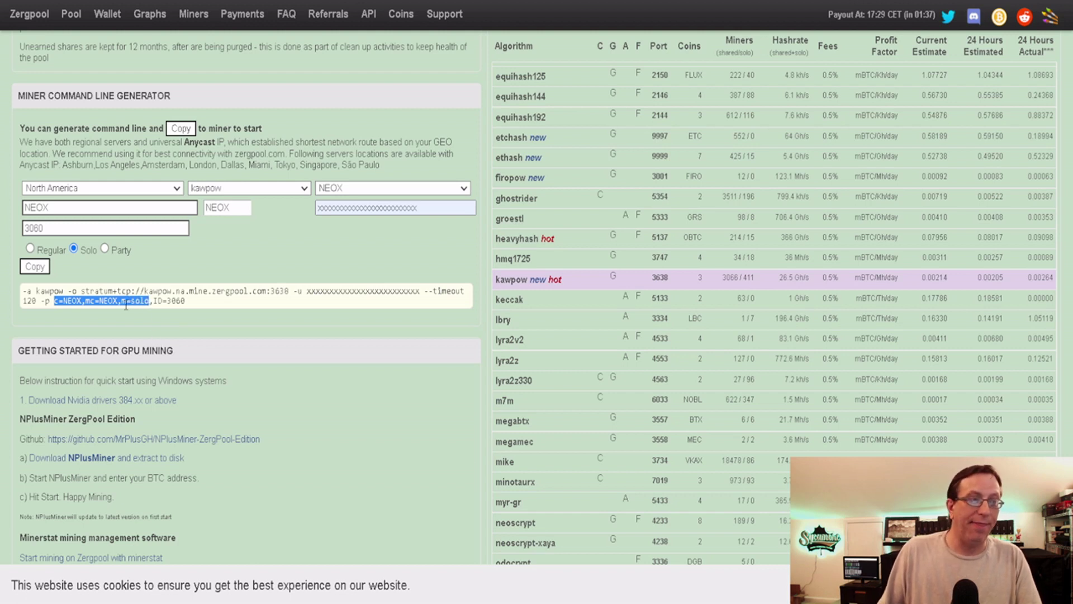
scroll(188, 307, "up", 7)
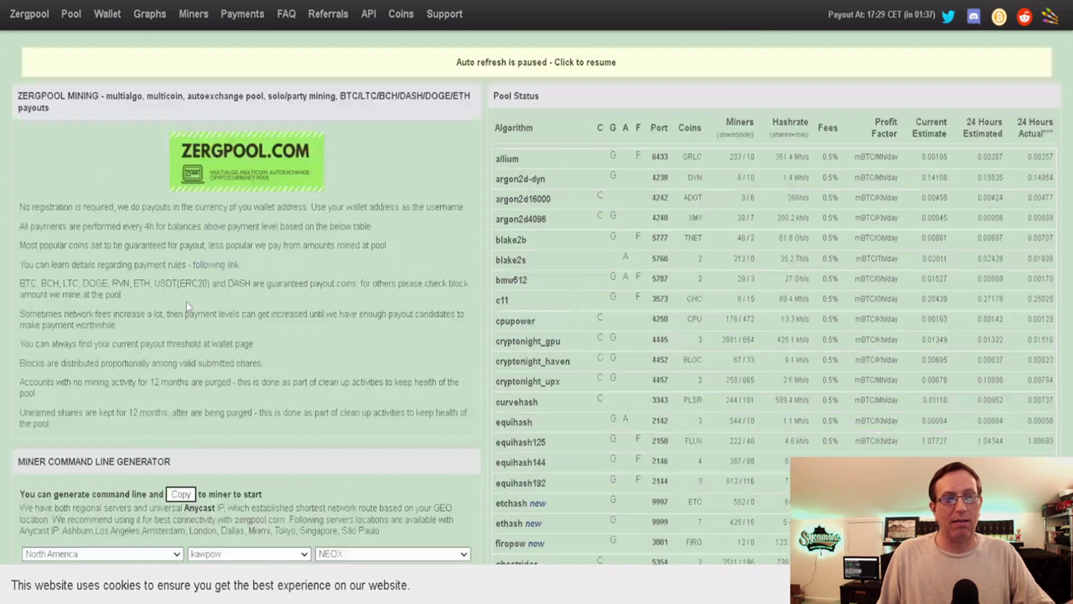
scroll(182, 302, "down", 7)
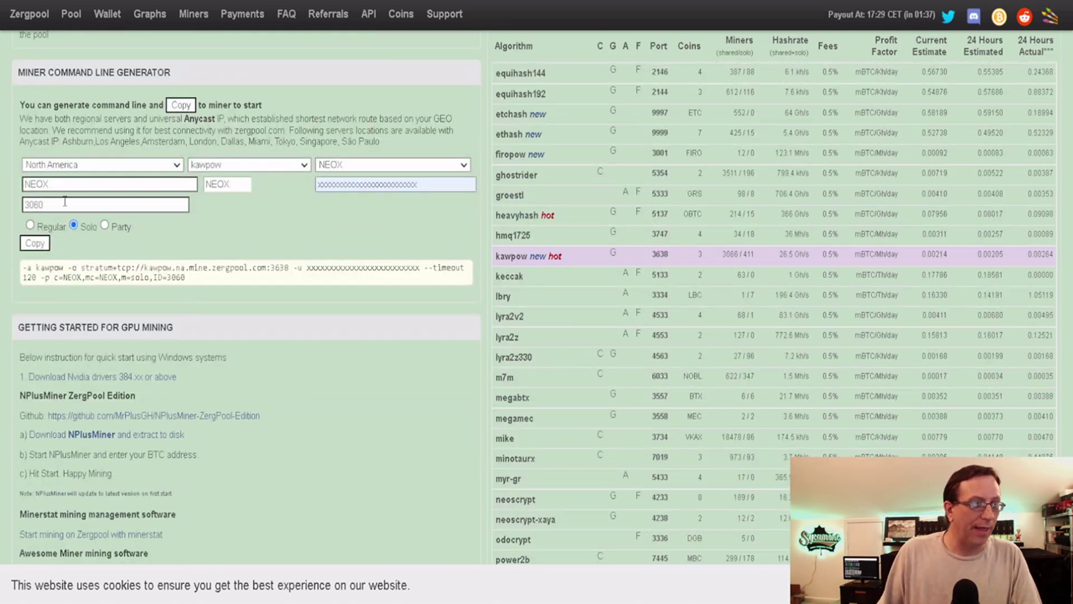
left_click(30, 225)
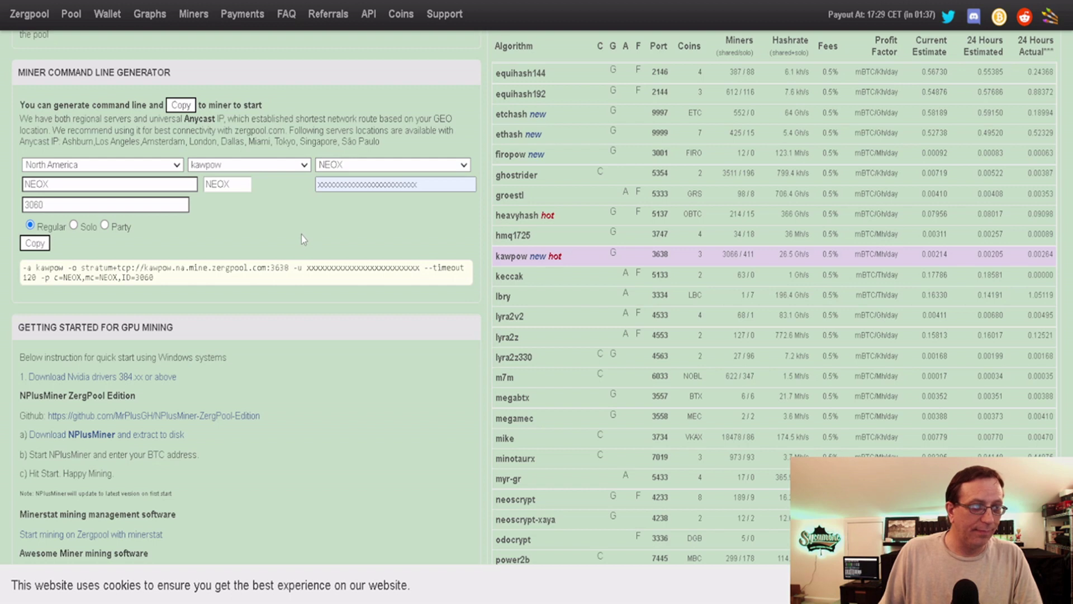
scroll(300, 235, "up", 7)
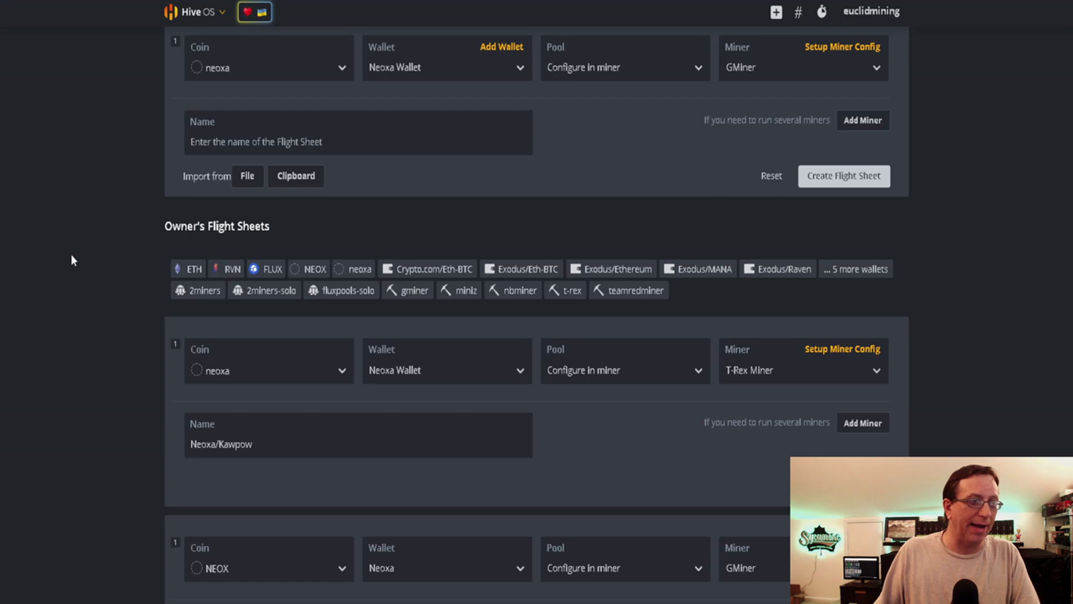
Edit the rtx3060 eth worker's Neoxa/Kawpow flight sheet from Farms > GPU
scroll(71, 260, "up", 2)
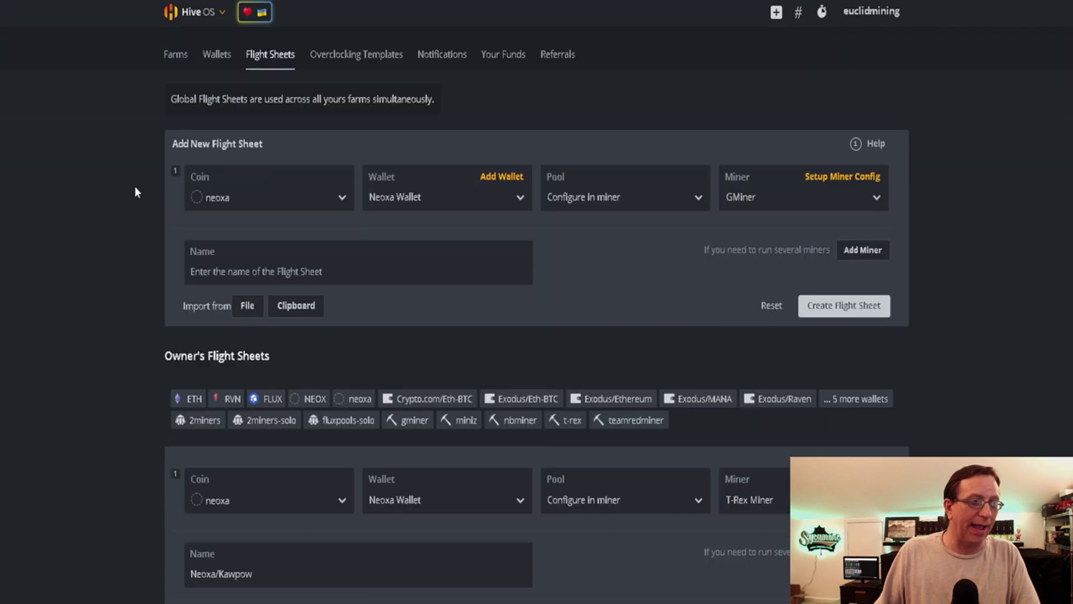
left_click(176, 55)
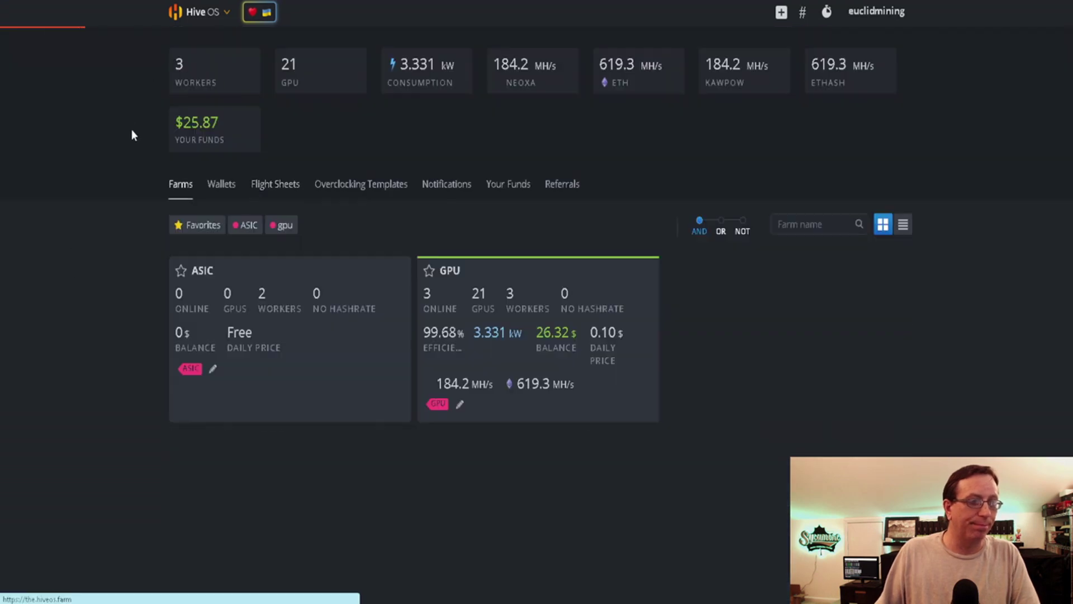
left_click(527, 335)
left_click(212, 316)
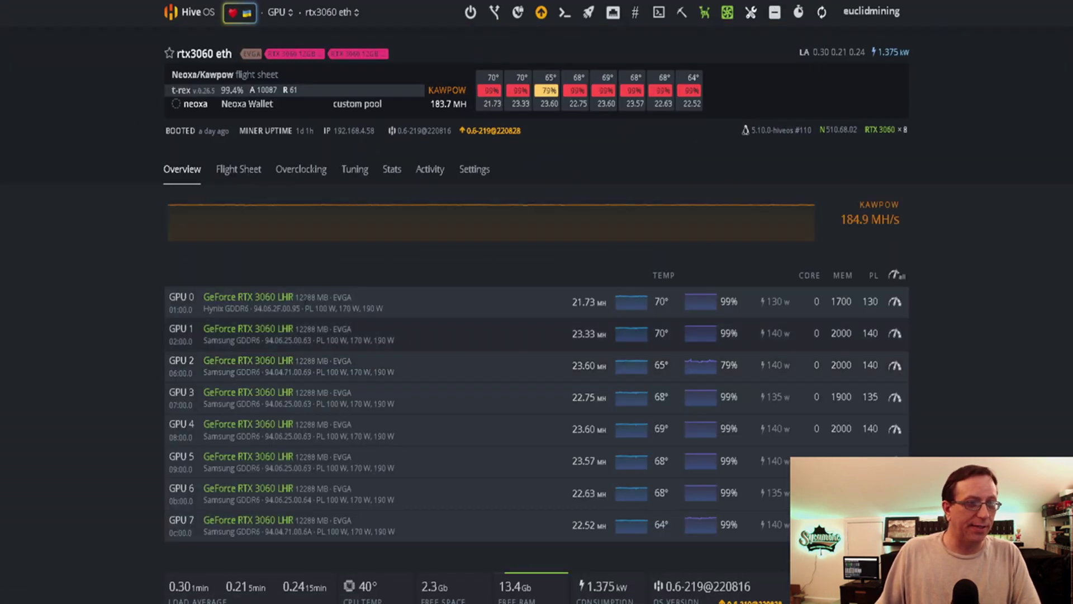
left_click(239, 170)
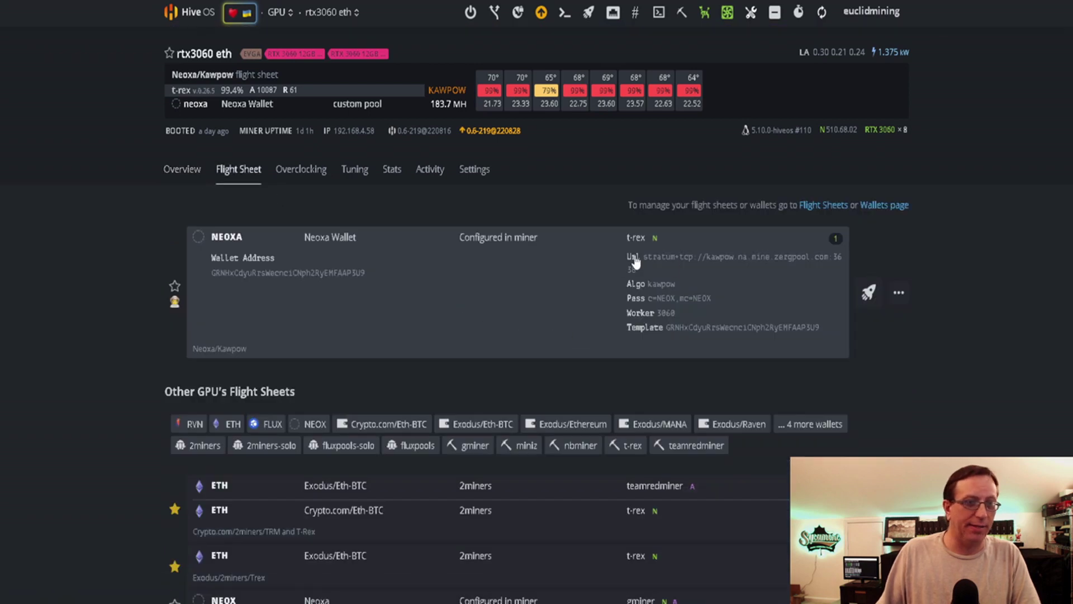
left_click(899, 292)
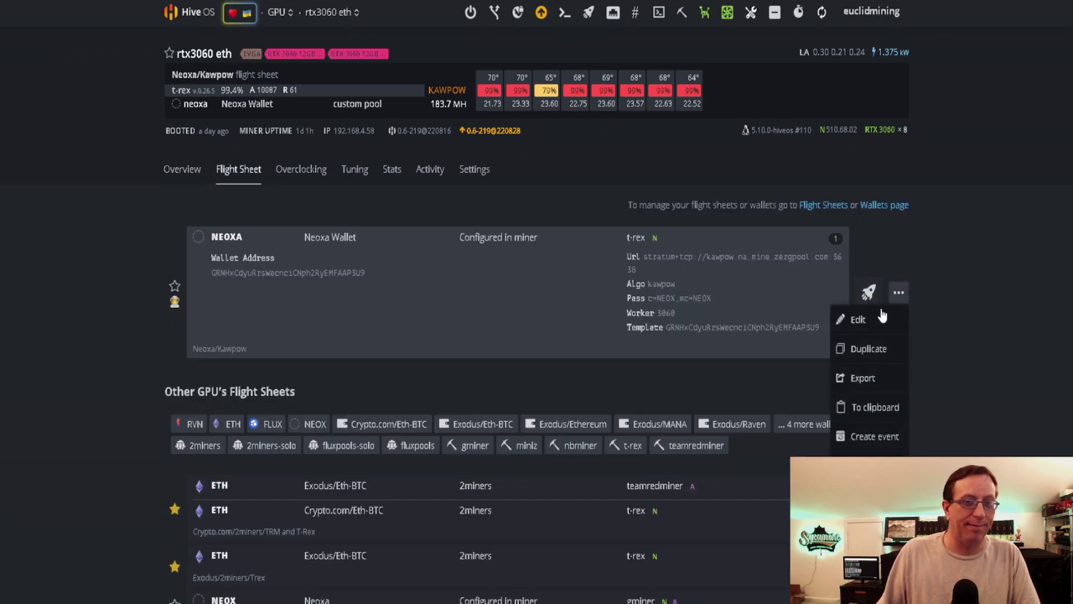
left_click(870, 322)
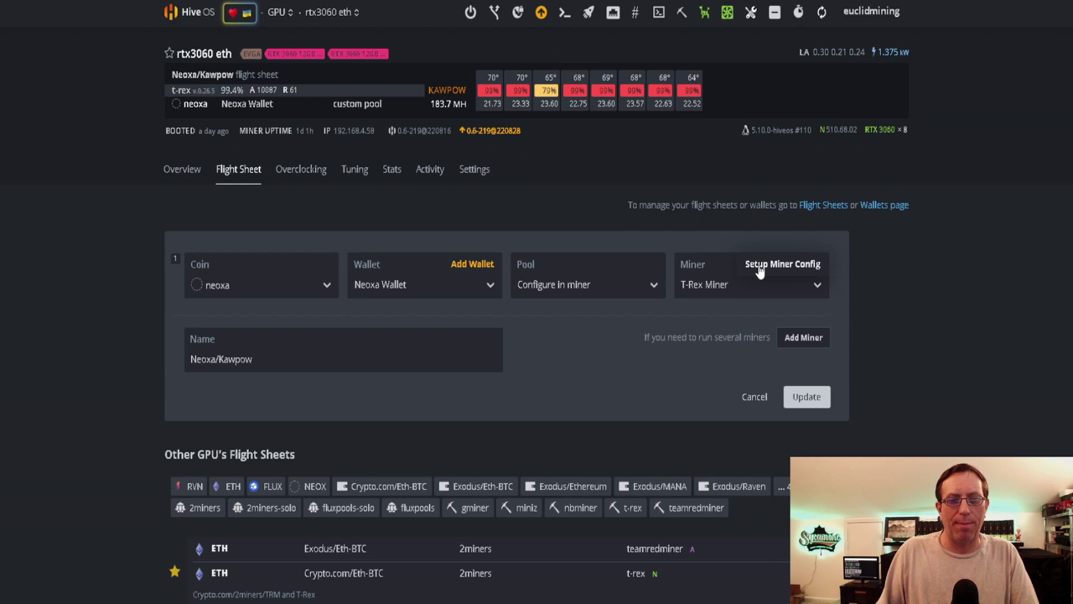
left_click(760, 266)
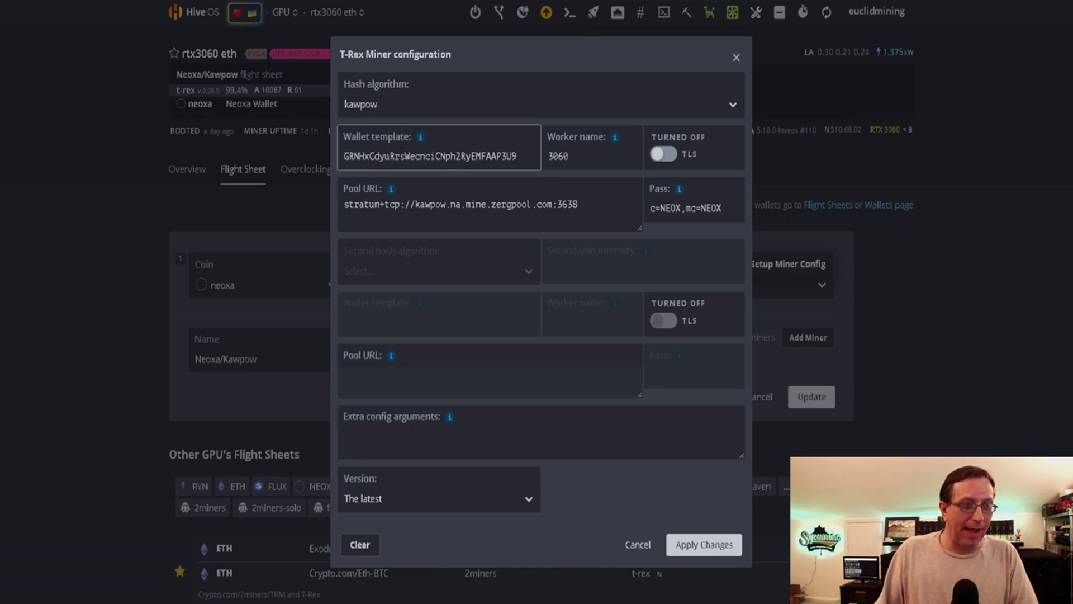
left_click(577, 166)
left_click(374, 216)
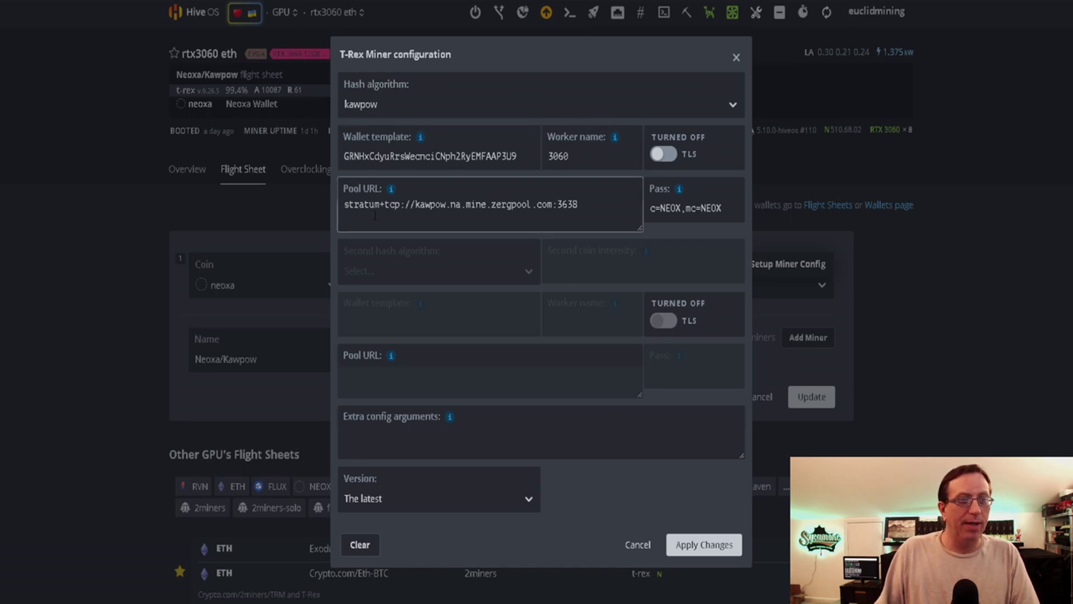
left_click(697, 215)
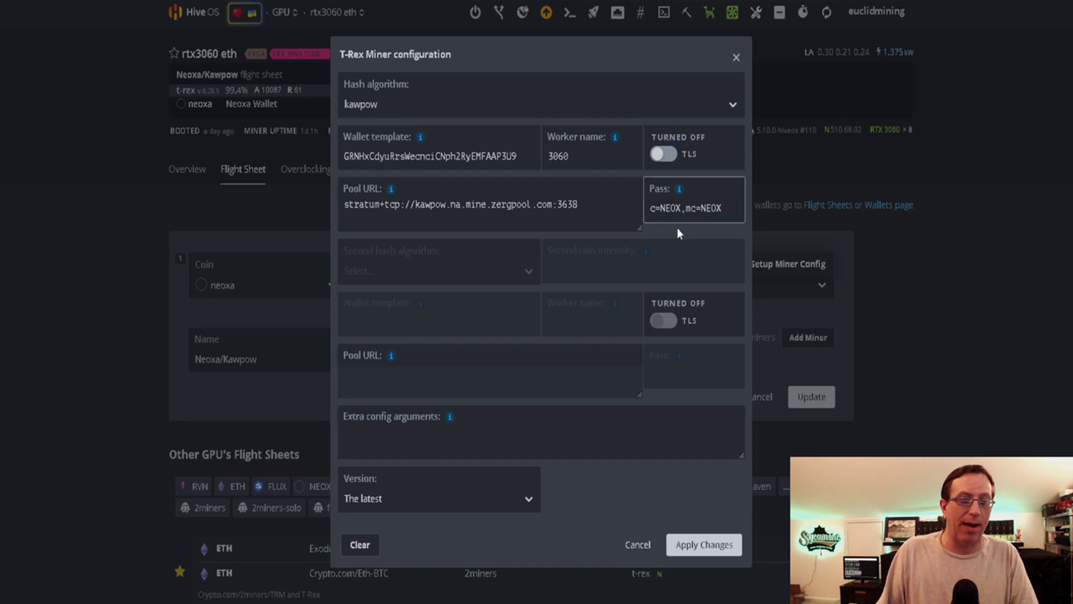
left_click(638, 544)
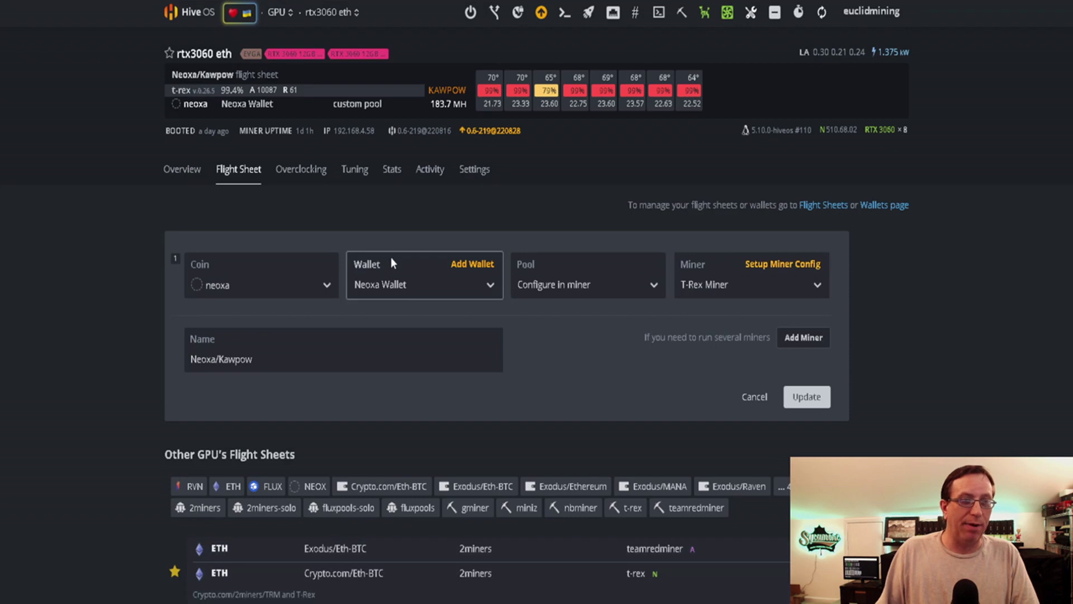
Show the rtx3060 eth worker's overview with eight RTX 3060 cards totalling 183.7 MH
left_click(182, 183)
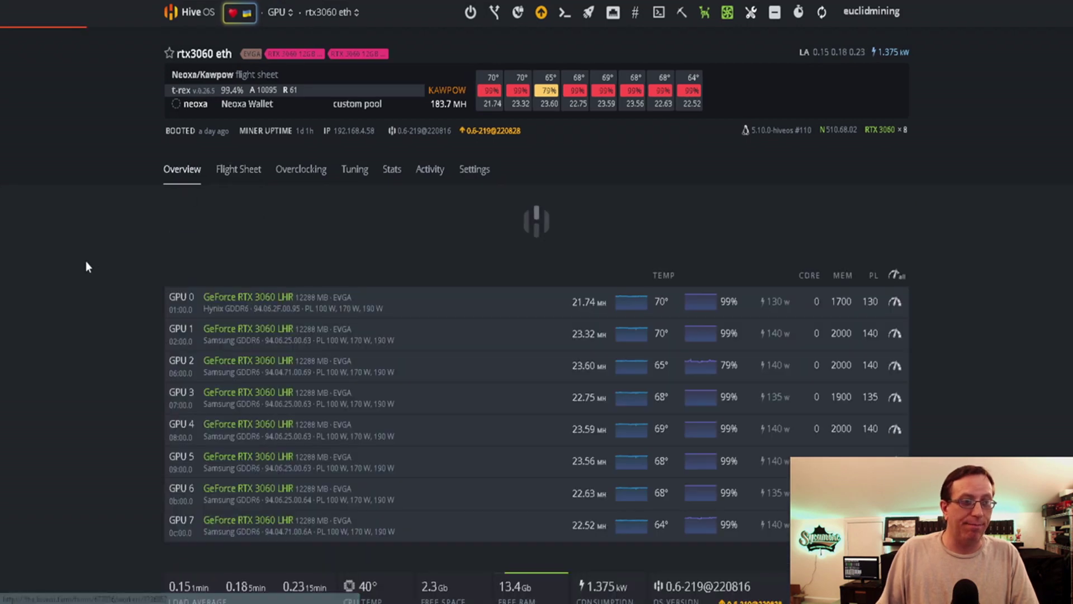